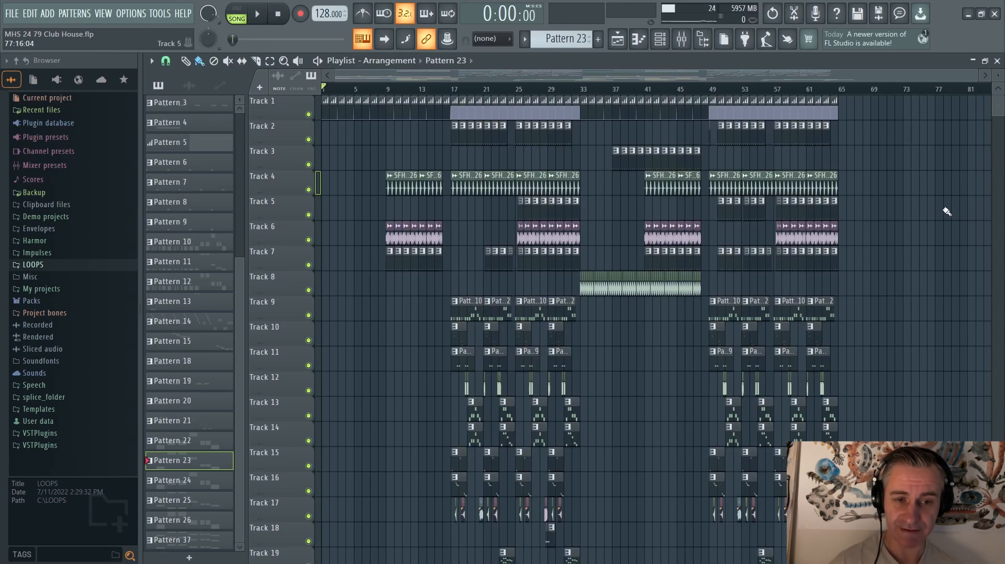
Look over the arrangement's tracks and listen to the song from the start through the first drop
scroll(513, 232, "down", 8)
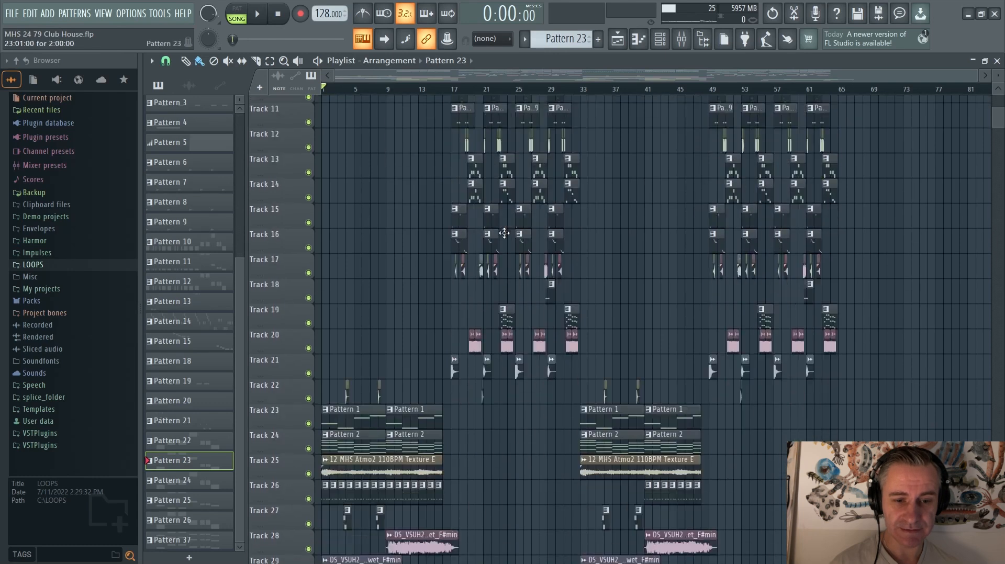
scroll(453, 348, "up", 8)
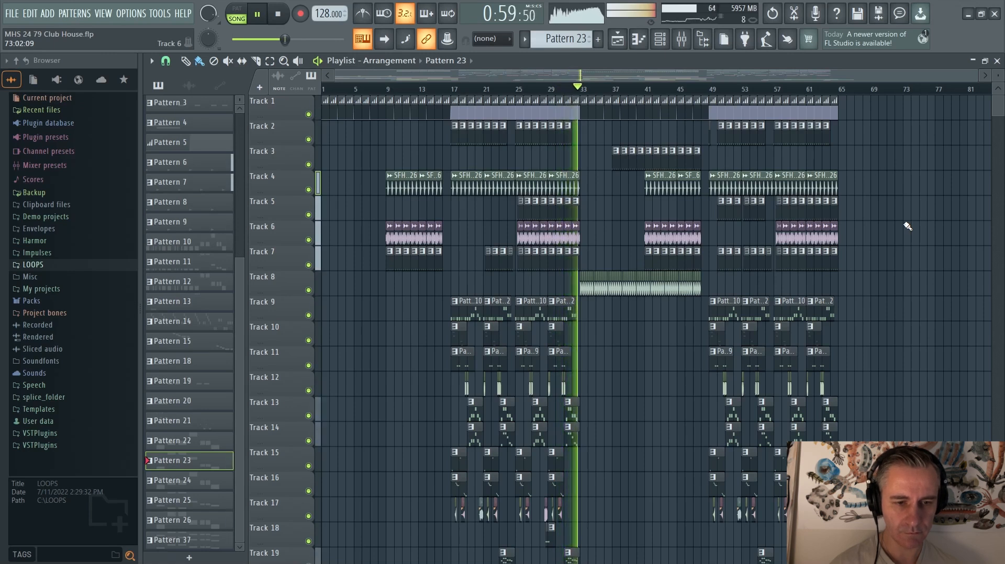
key("space")
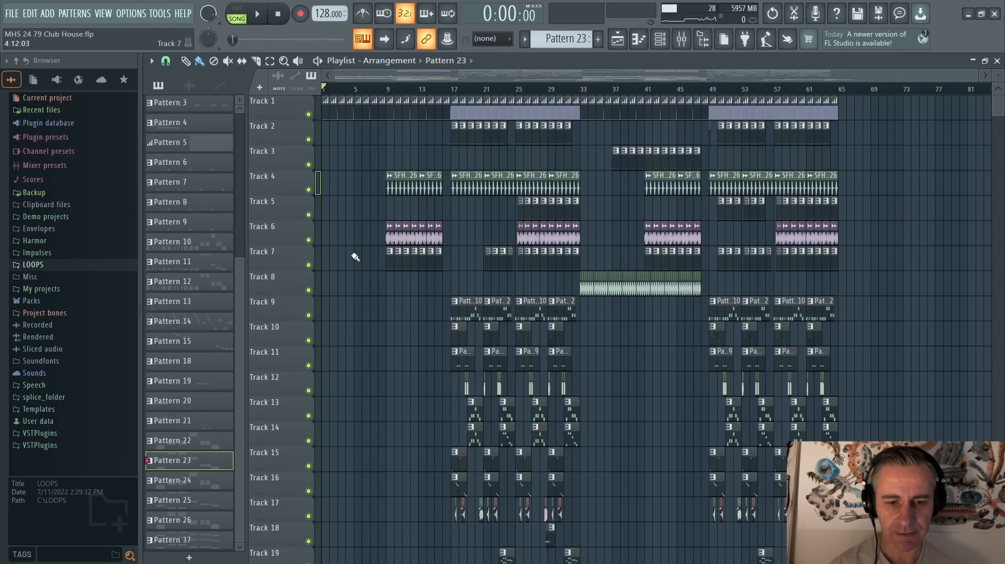
Solo Track 23 and audition its Pattern 1 clips from the start, jumping ahead to bars 5 and 7
scroll(348, 272, "down", 5)
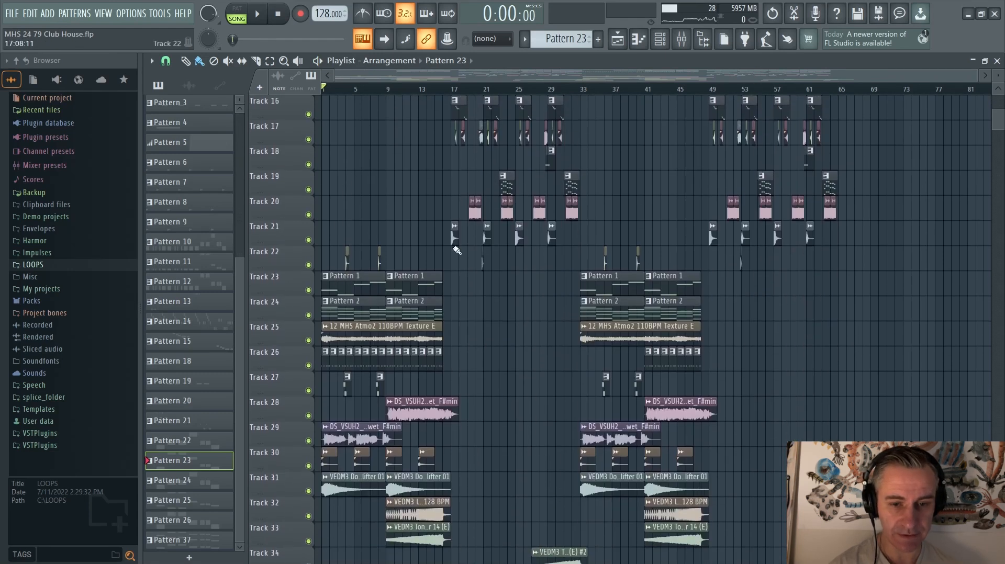
left_click(308, 290, "ctrl")
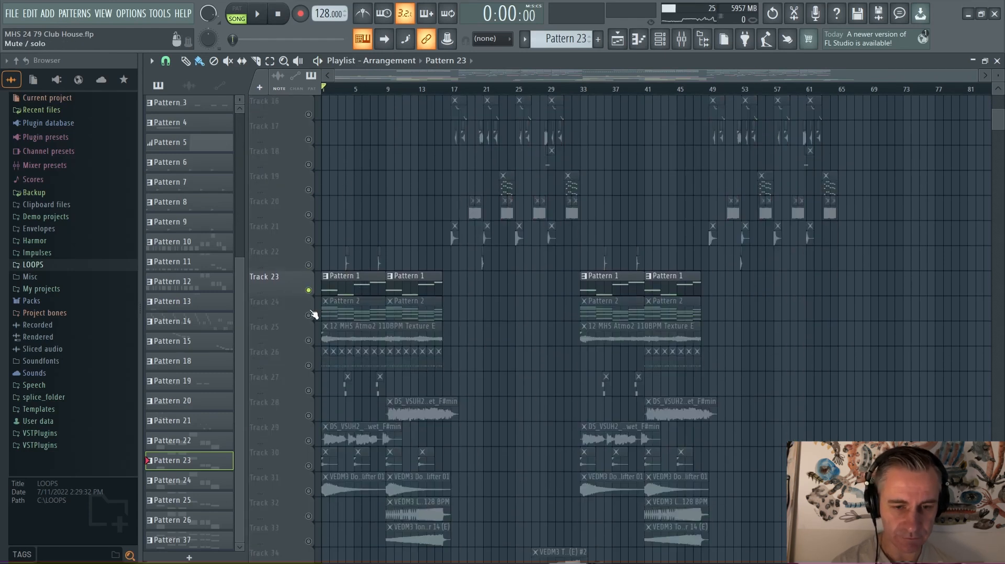
key("space")
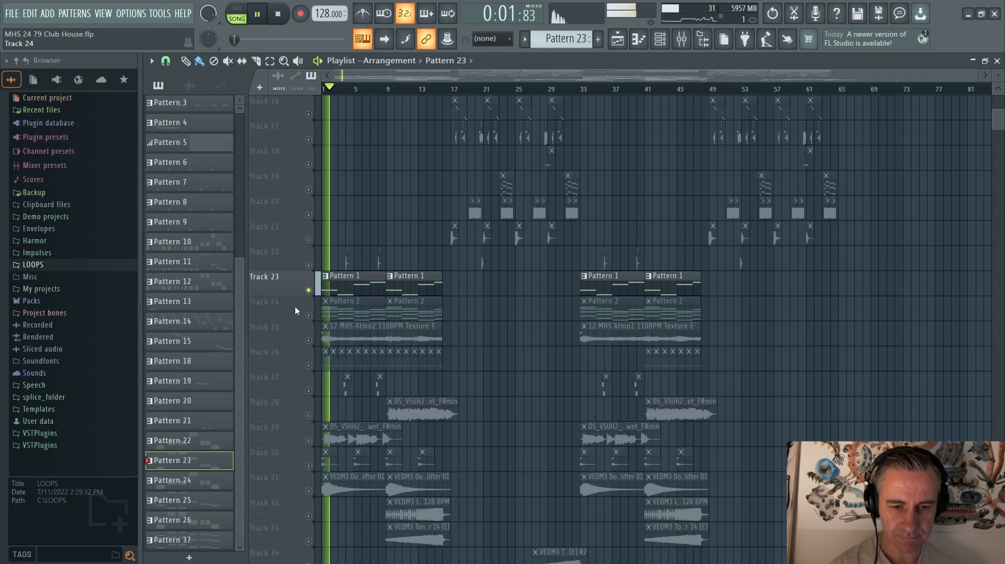
scroll(294, 306, "up", 2)
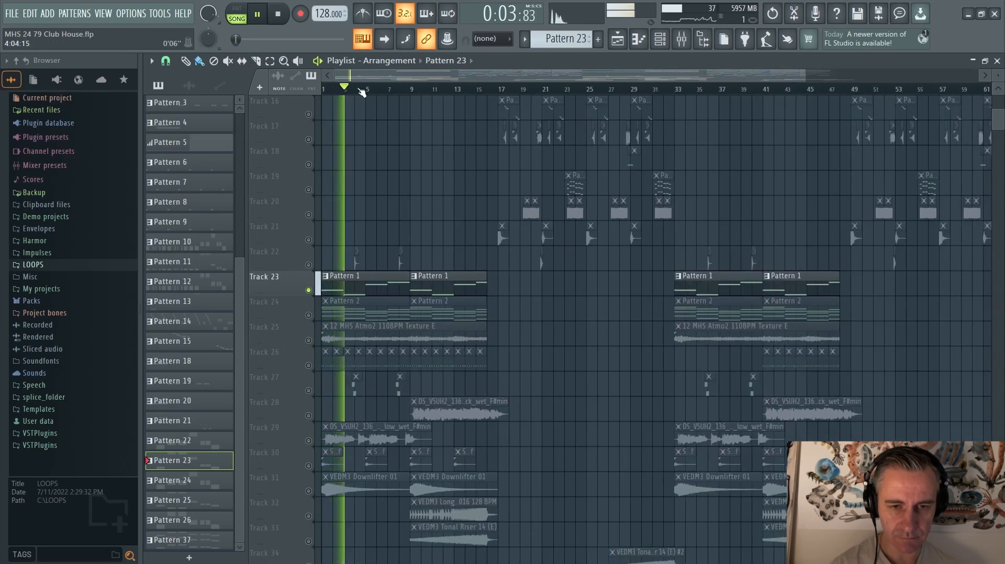
left_click(366, 90)
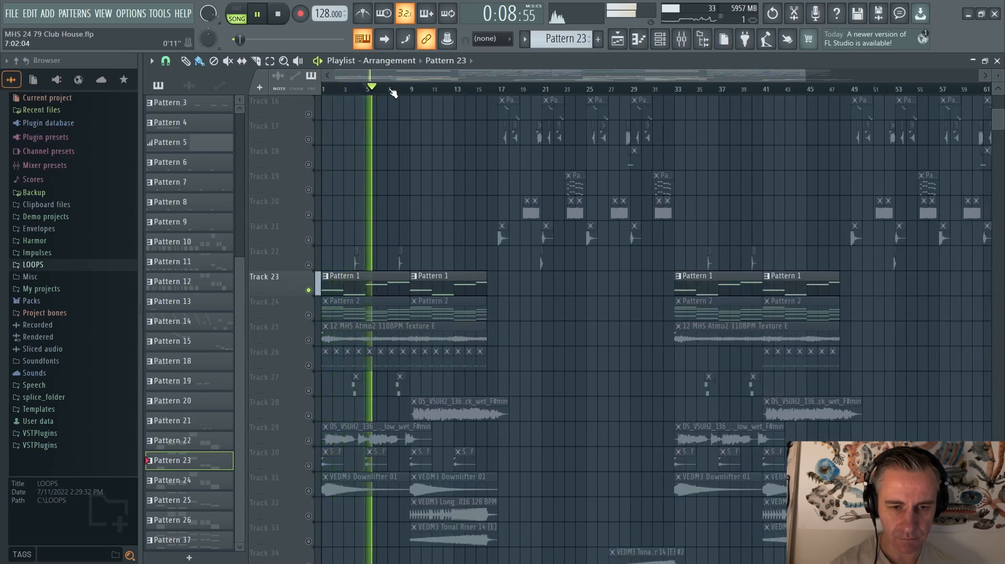
left_click(392, 90)
key("space")
Unmute only Tracks 23 and 24 and audition them together, jumping to bars 3, 5 and 7
left_click(309, 316)
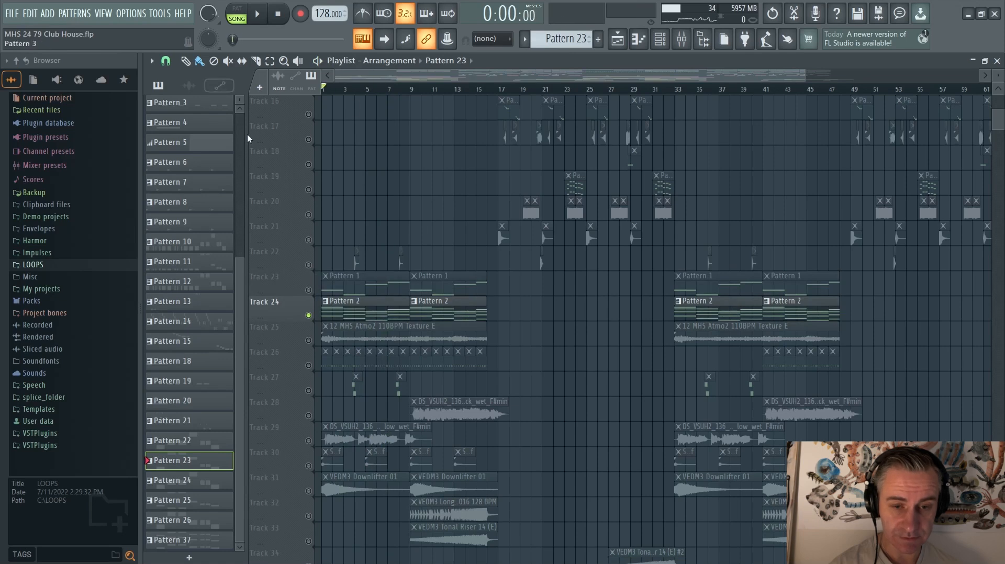
left_click(310, 291)
scroll(287, 318, "up", 2)
key("space")
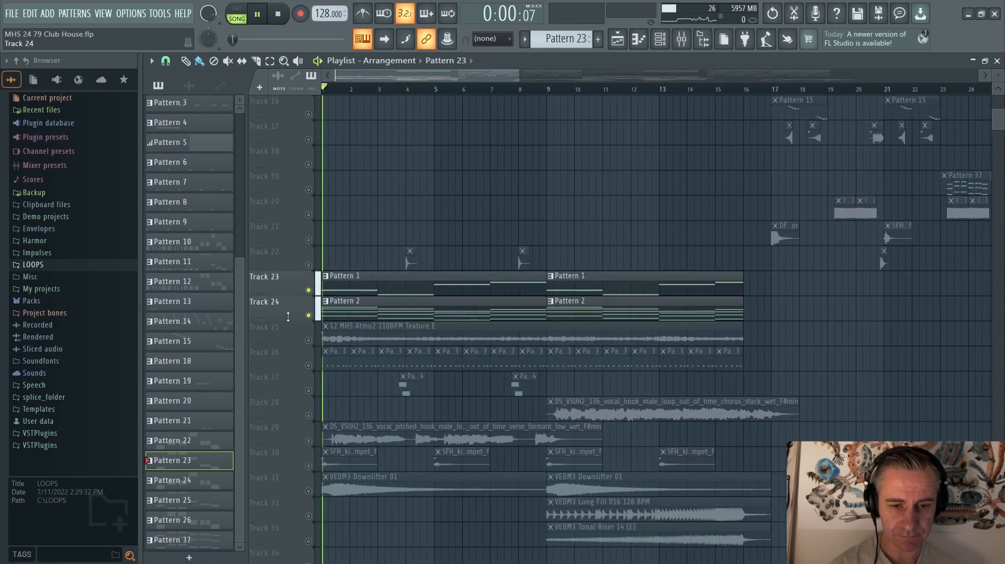
scroll(357, 225, "down", 1)
left_click(359, 90)
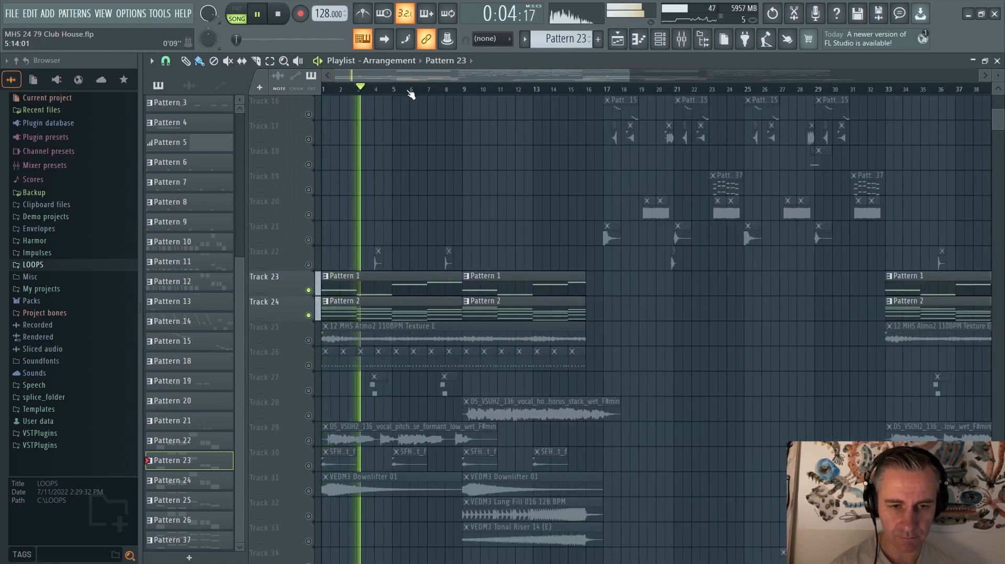
left_click(395, 90)
left_click(425, 90)
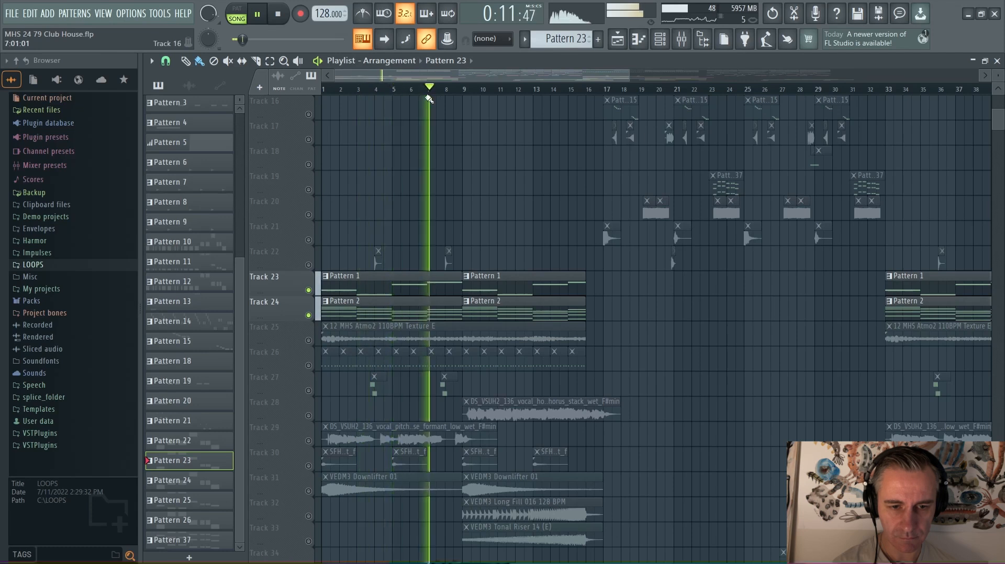
key("space")
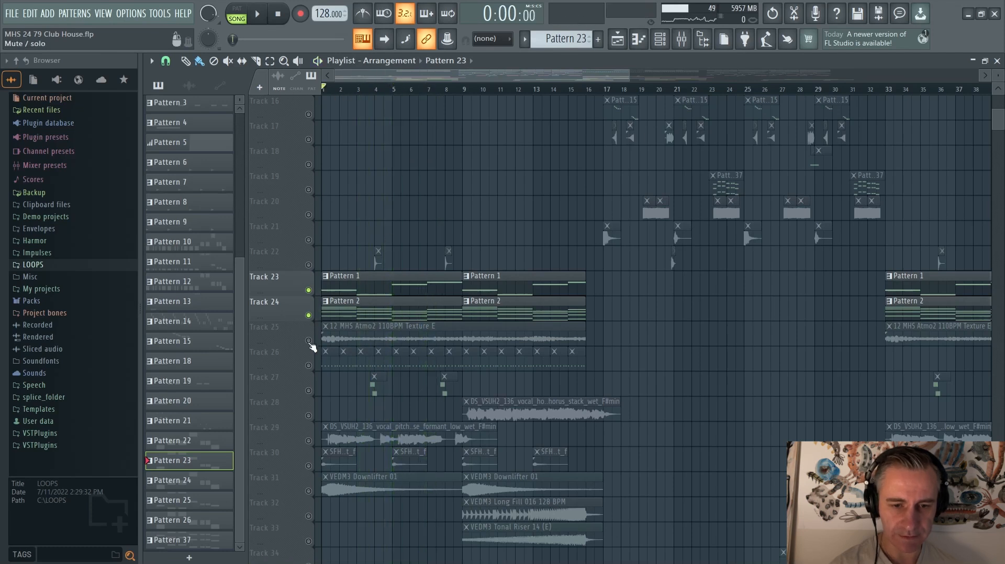
Unmute the atmosphere texture on Track 25 and play it together with Tracks 23 and 24
left_click(309, 341)
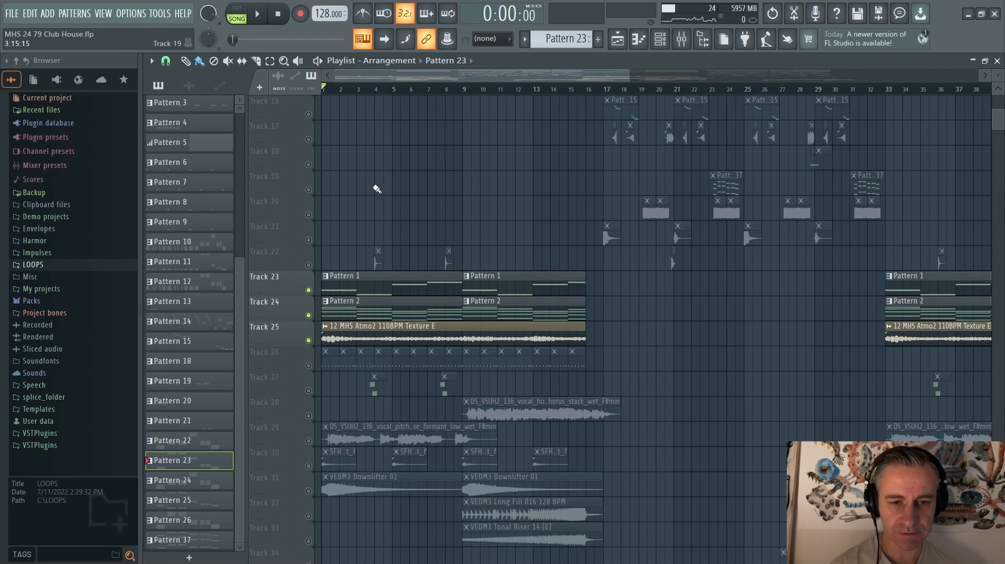
key("space")
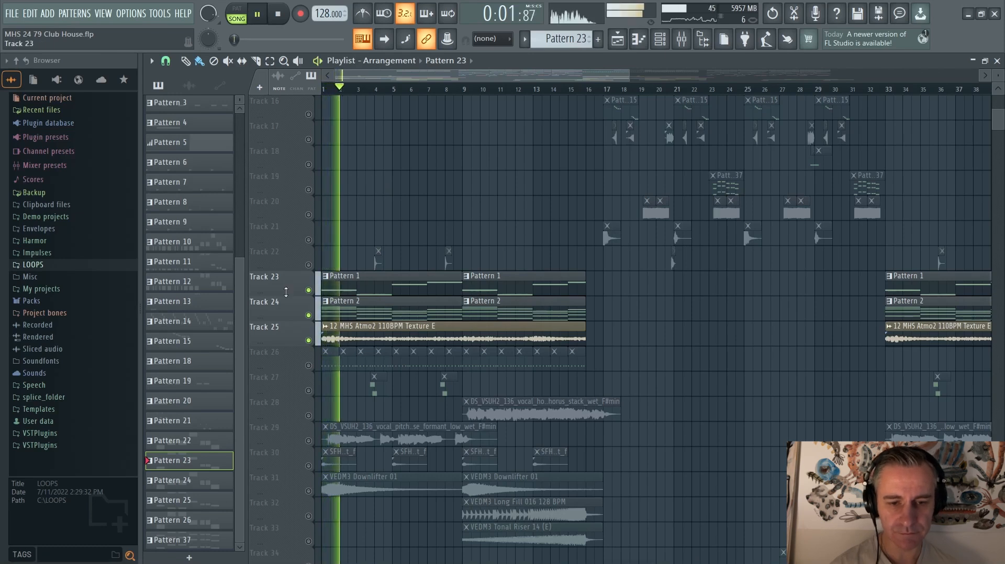
scroll(286, 292, "down", 3)
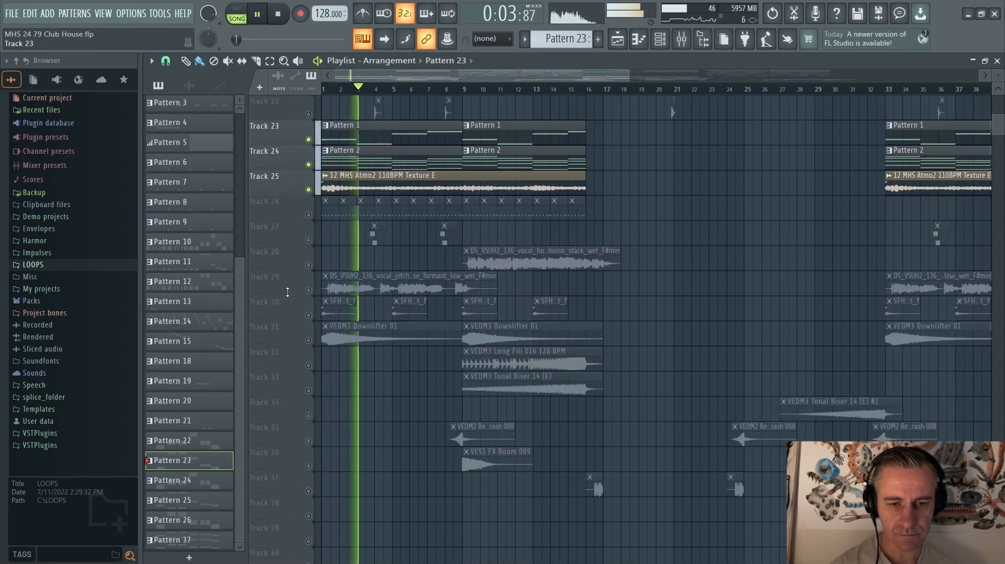
Unmute Track 26 to hear it in the mix, and solo it to hear it alone
left_click(308, 215)
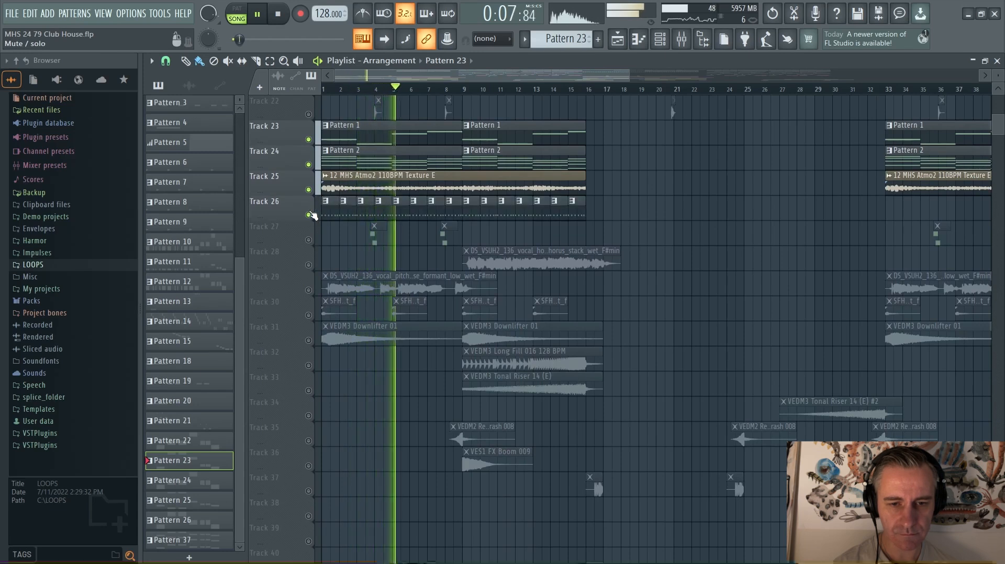
right_click(308, 214)
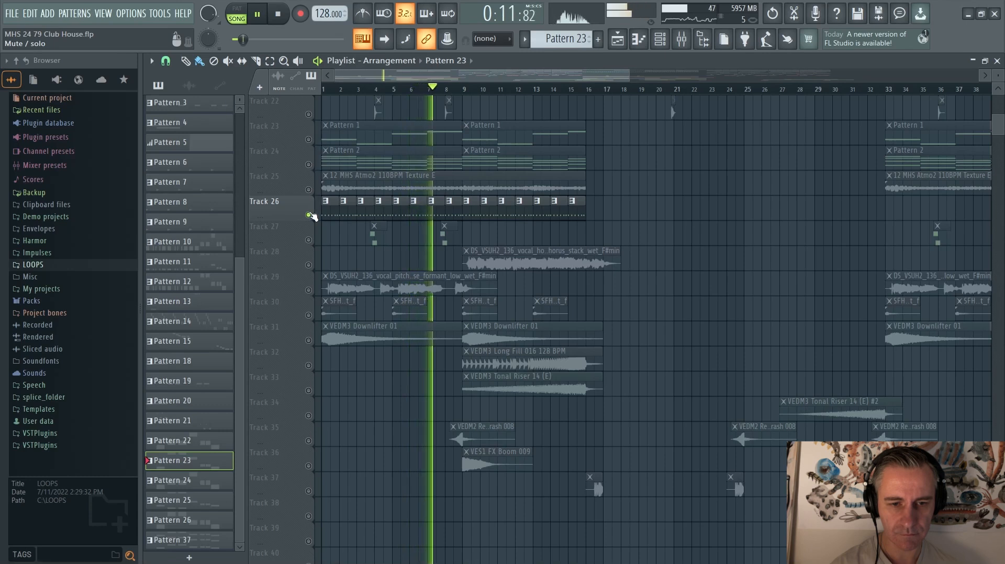
key("space")
Solo Track 27, shrink the Playlist window to reveal the Channel rack, and select and play the Pattern 4 clip near bar 4
right_click(309, 241)
scroll(306, 242, "up", 4)
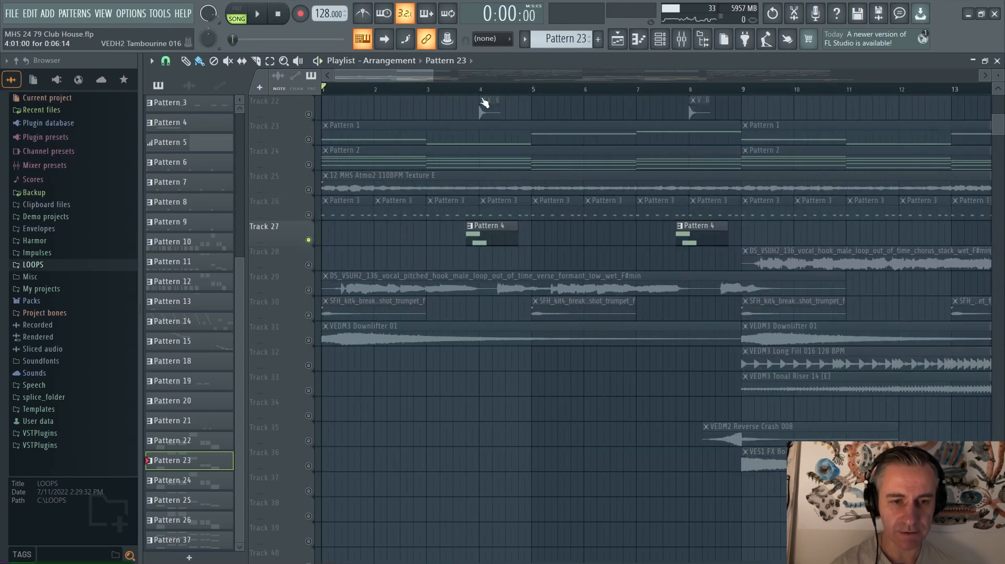
double_click(842, 60)
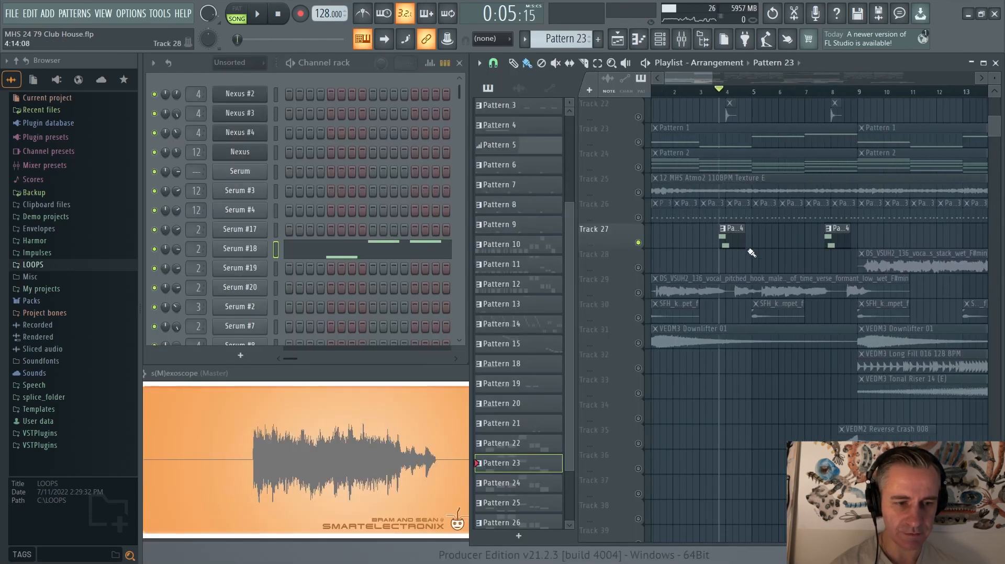
left_click(736, 236)
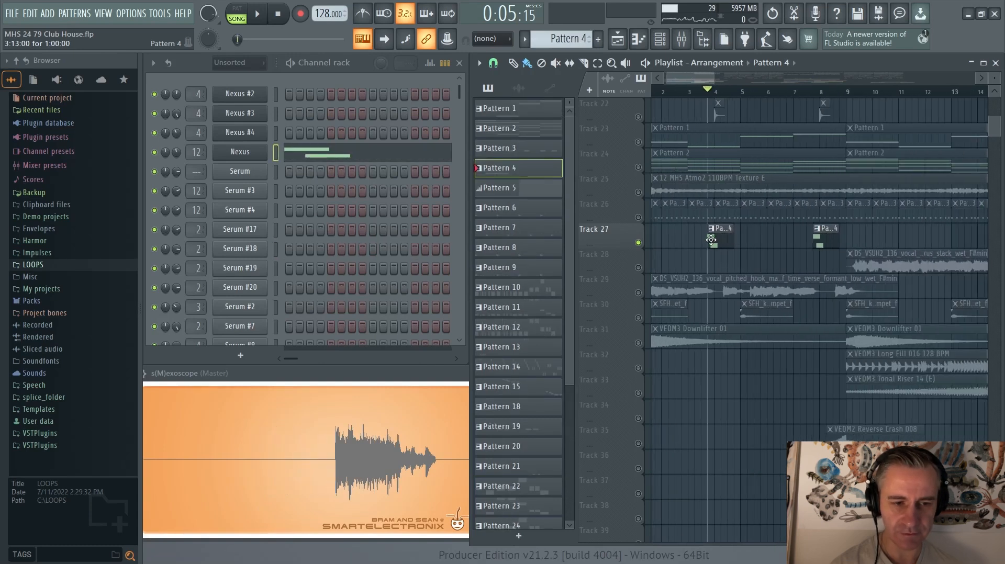
key("space")
key("space")
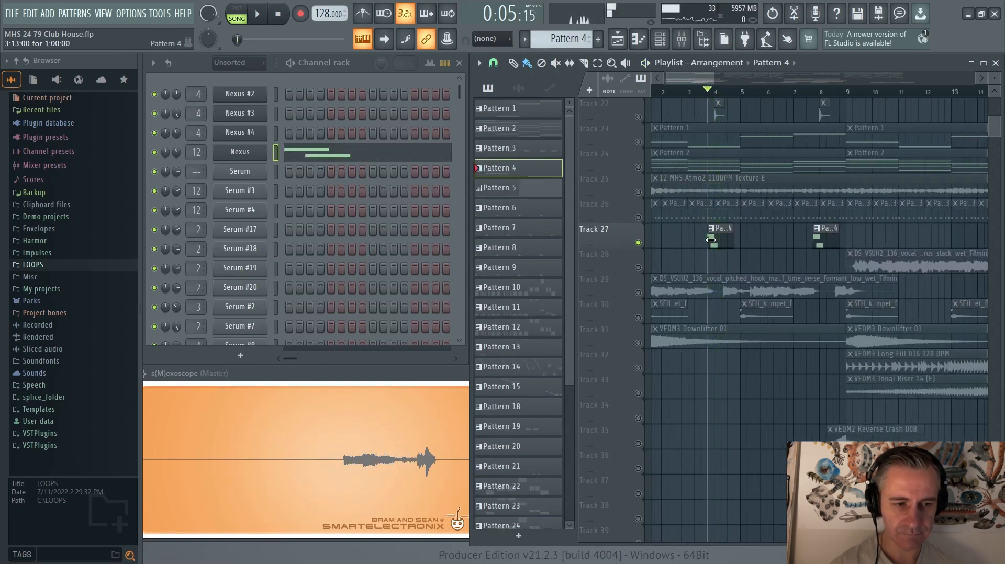
Leave only vocal Tracks 28 and 29 unmuted and play the pitched vocal hook from the opening bars
scroll(711, 240, "down", 3)
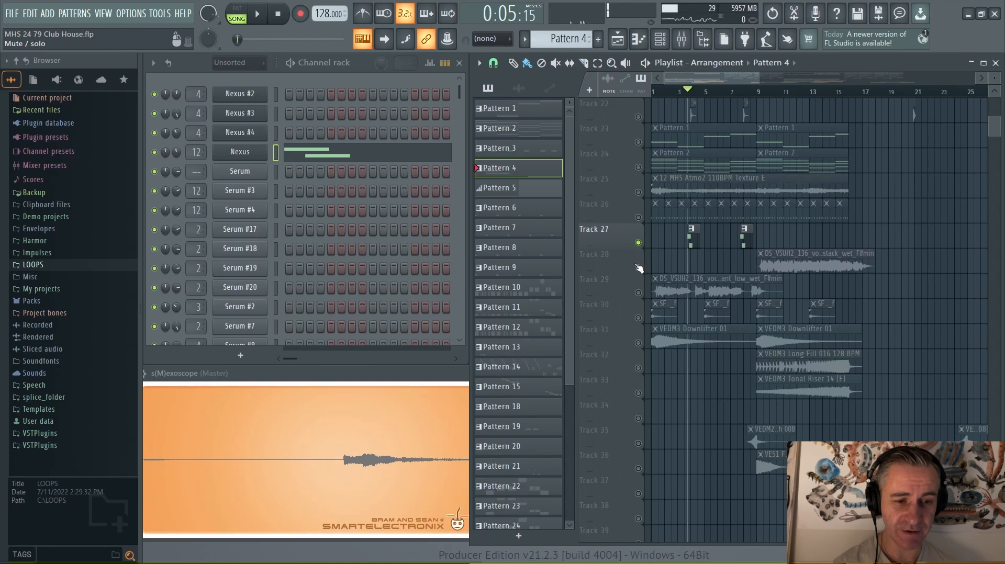
left_click(639, 269)
left_click(642, 293)
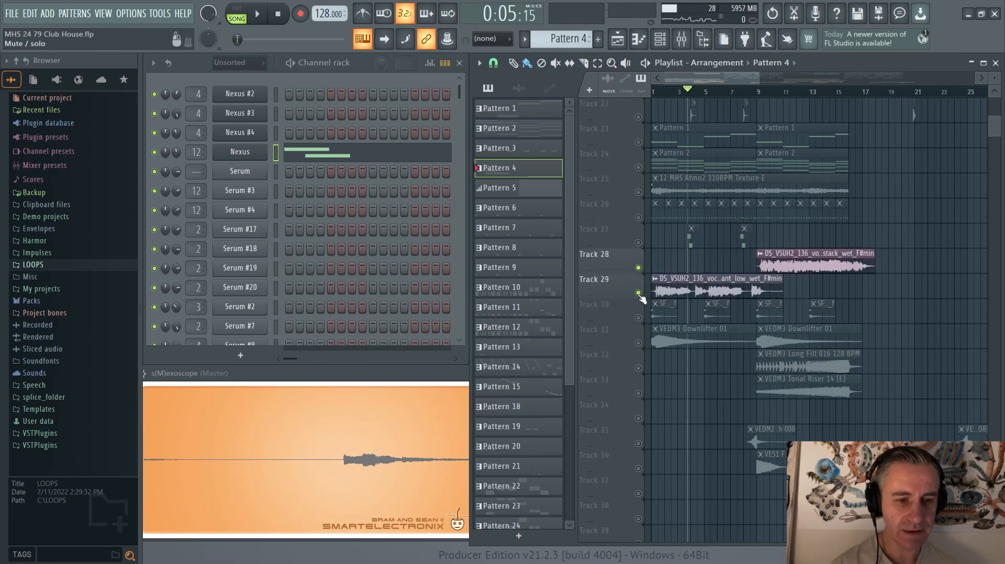
scroll(644, 296, "up", 3)
left_click(662, 92)
key("space")
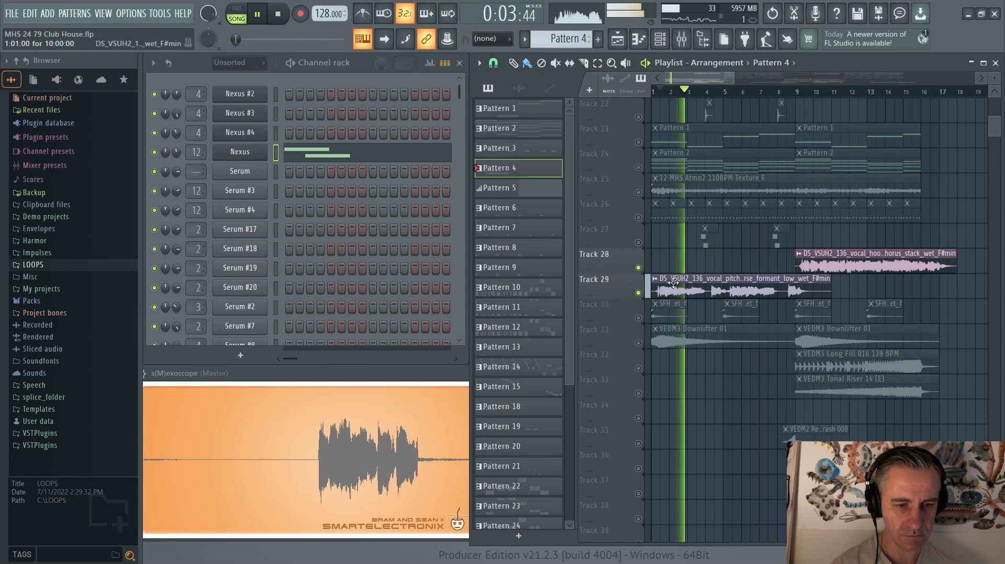
key("space")
Audition the trumpet shots on Track 30 and the downlifter on Track 31, soloing each in turn
right_click(638, 318)
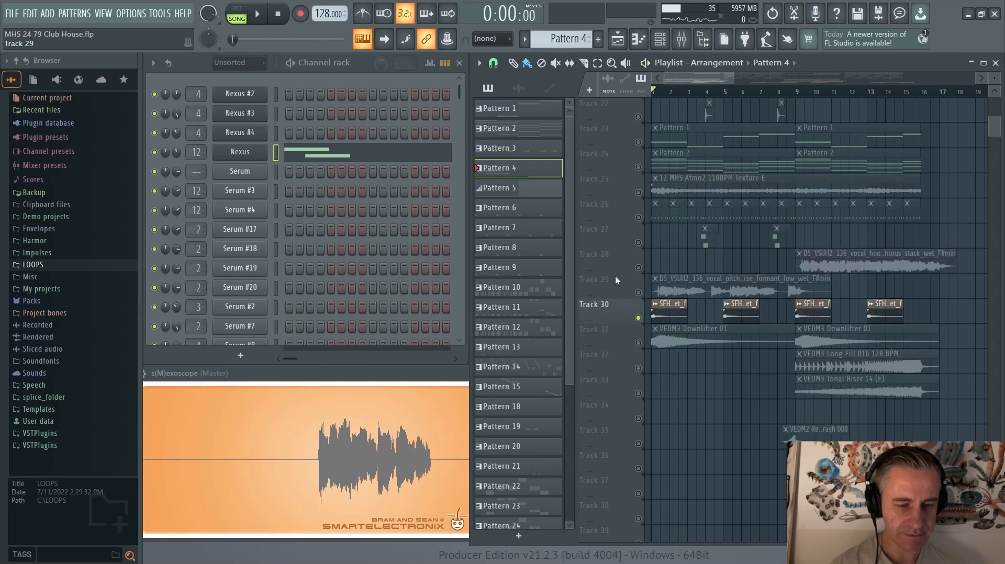
scroll(619, 303, "down", 2)
key("space")
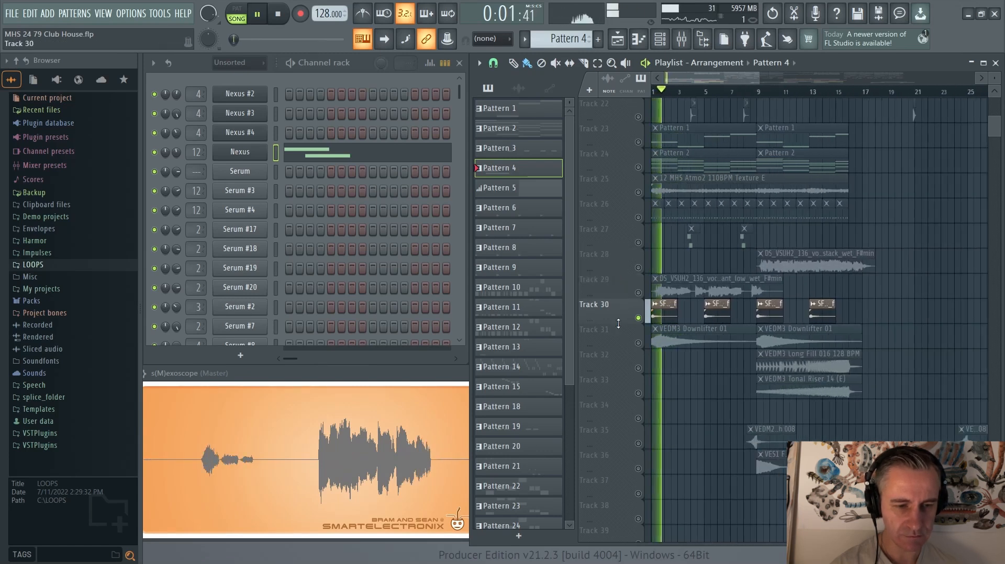
key("space")
right_click(638, 344)
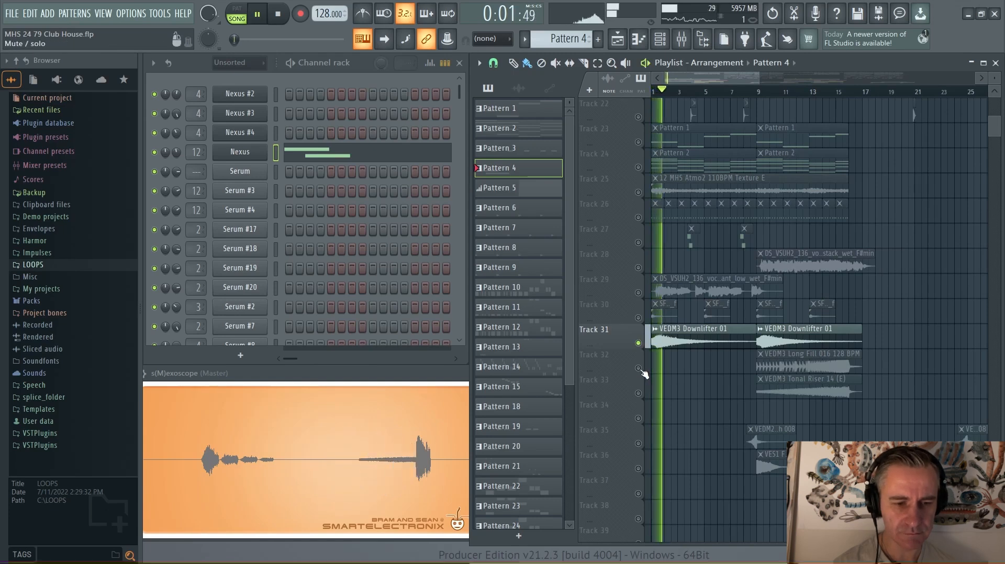
key("space")
Isolate the effects on Tracks 32, 33, 35 and 36 and play the build-up from around bar 9
right_click(638, 368)
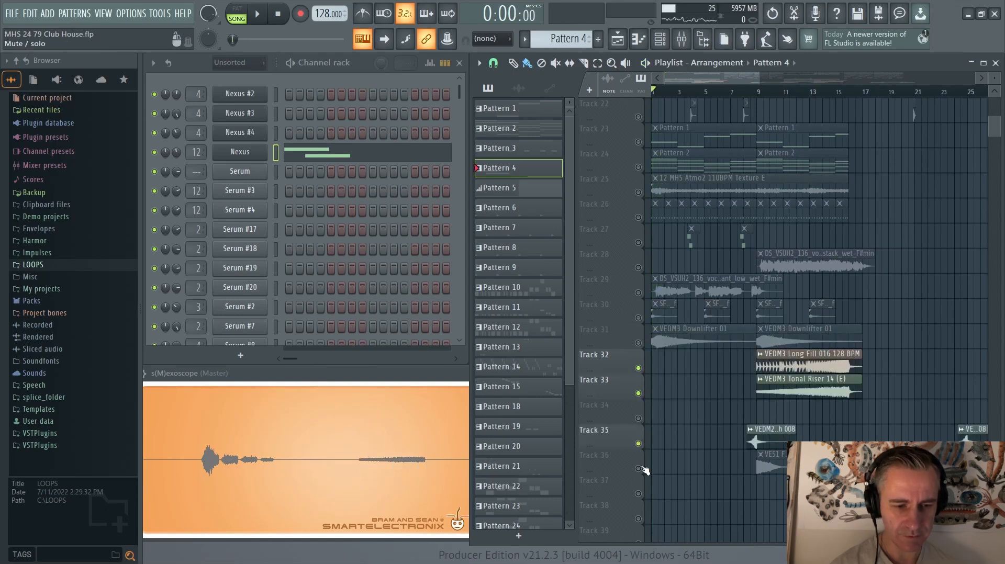
key("space")
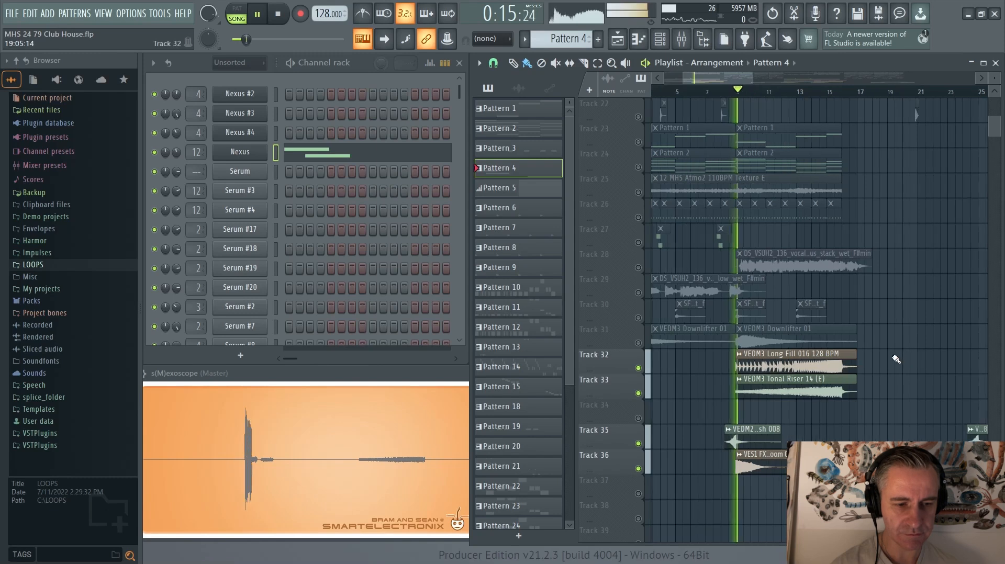
left_click(780, 93)
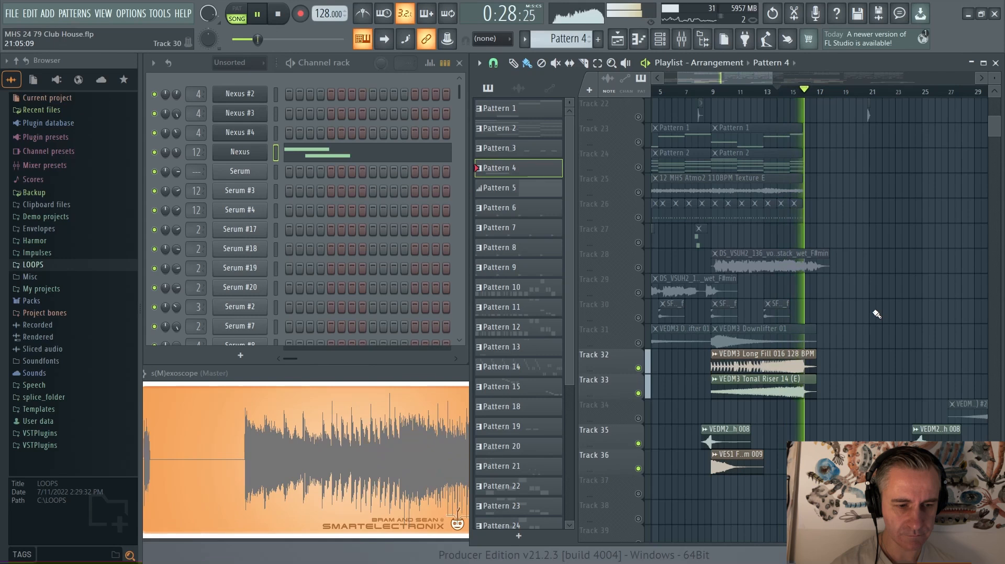
key("space")
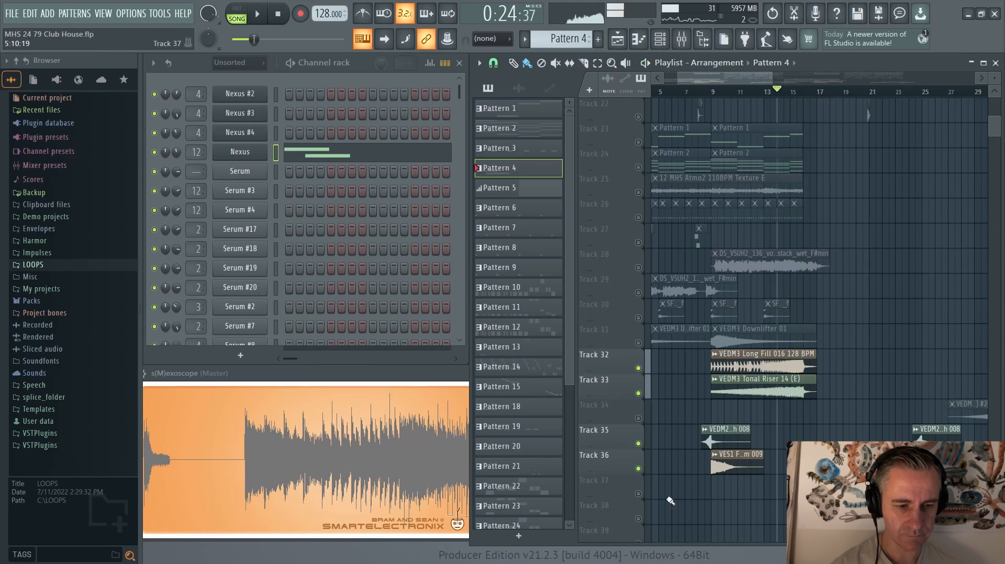
Unmute Track 37 and play its short clip at the end of the build-up, starting from bar 16
left_click(638, 493)
scroll(719, 164, "up", 4)
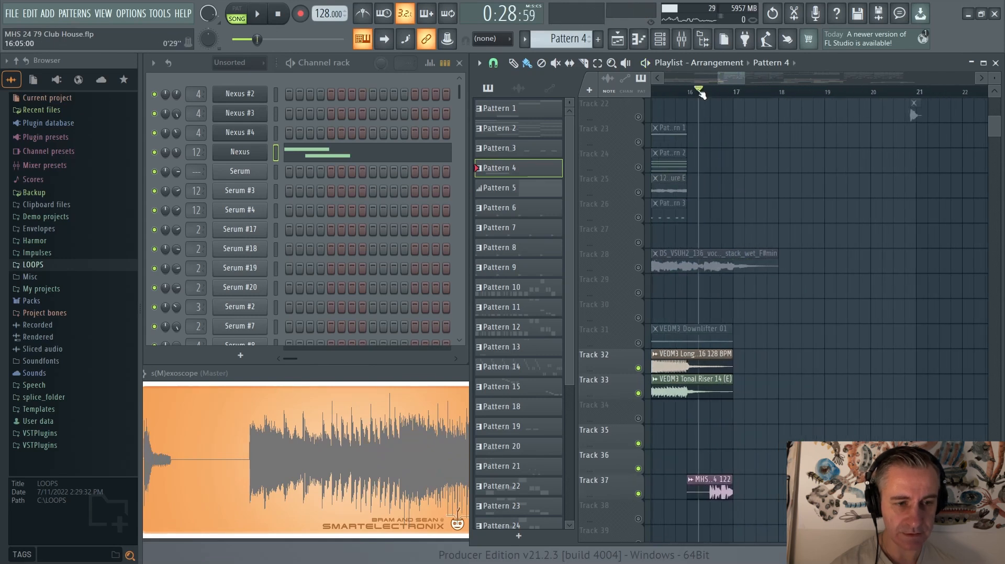
scroll(728, 262, "down", 3)
key("space")
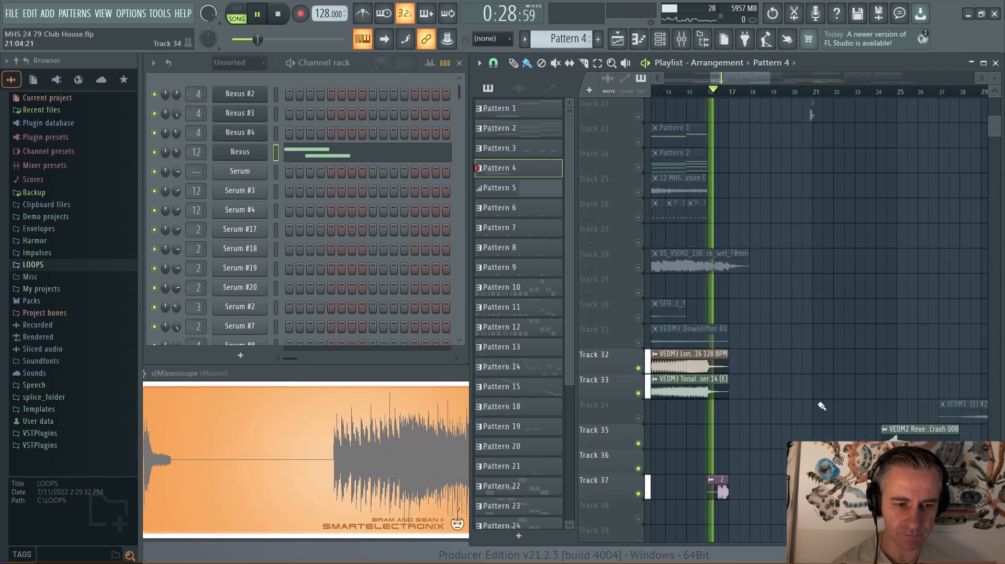
scroll(798, 387, "down", 4)
key("space")
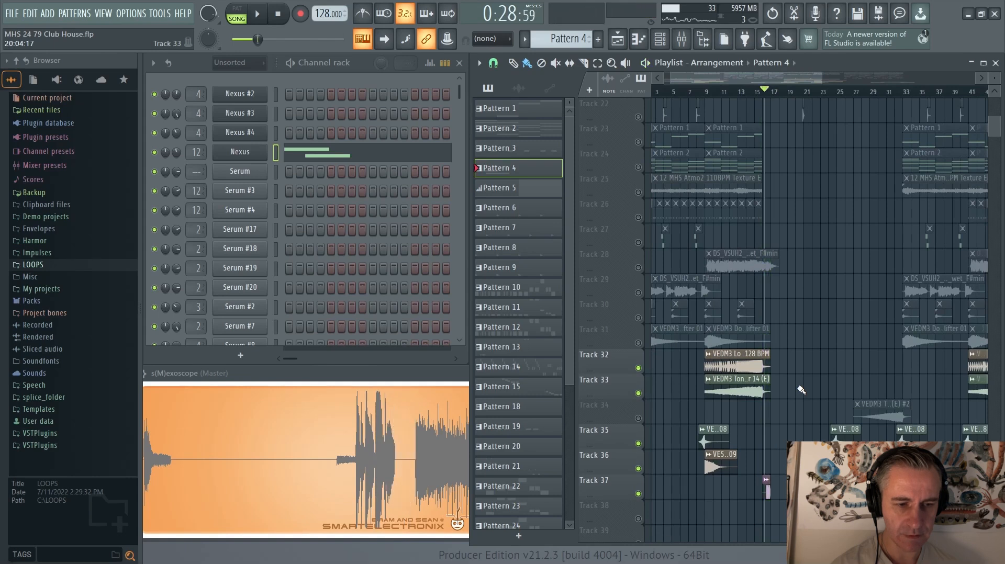
Leave only the drop's drum Tracks 2, 4, 5, 6 and 7 unmuted, silencing all other playlist tracks
scroll(793, 372, "up", 7)
scroll(924, 90, "up", 4)
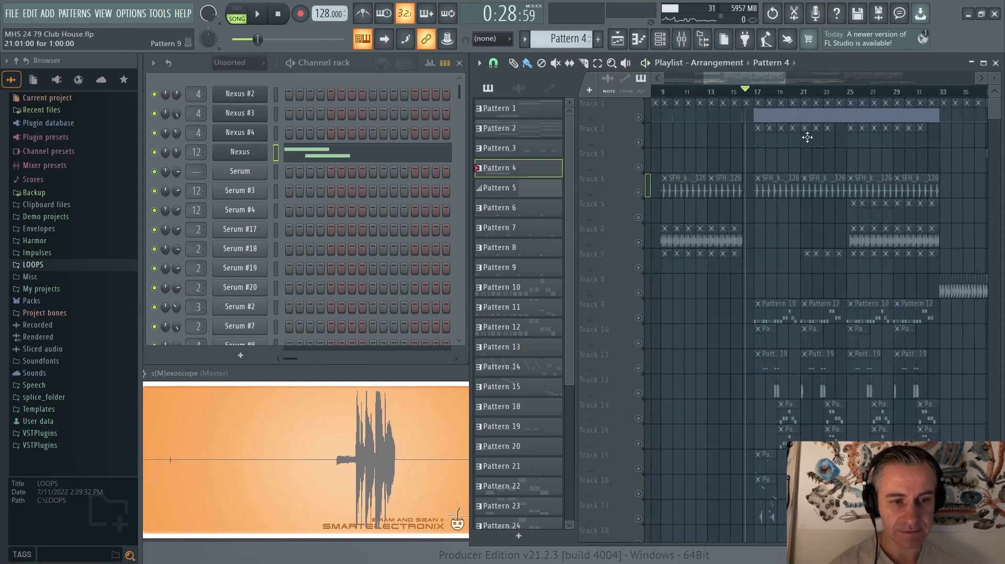
scroll(773, 122, "up", 2)
scroll(668, 150, "down", 4)
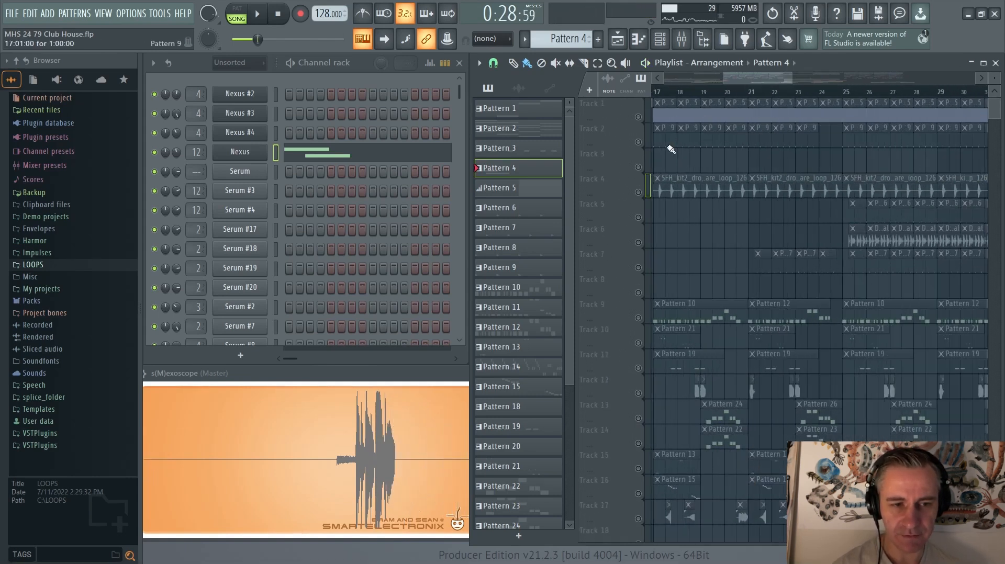
right_click(639, 117)
right_click(639, 117)
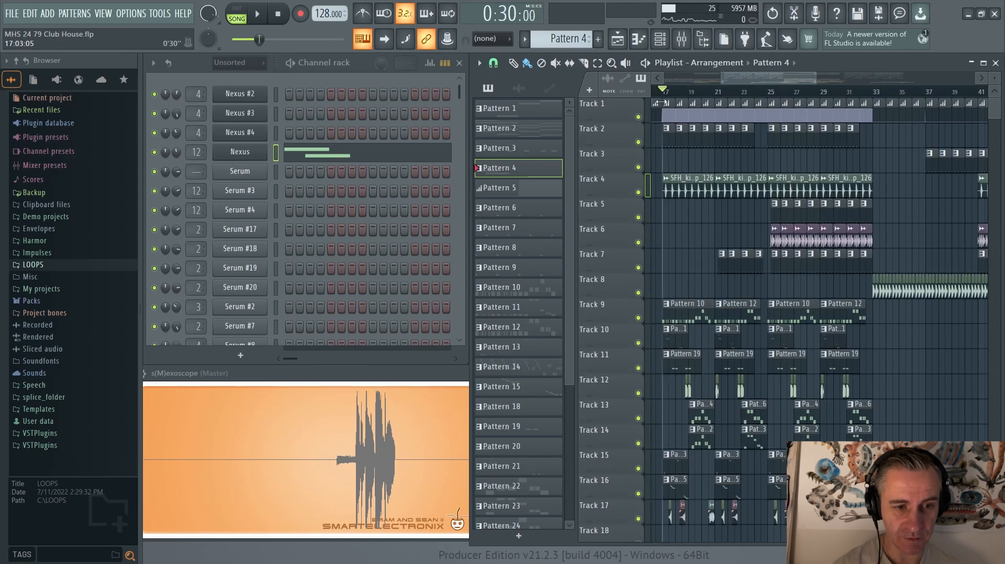
right_click(639, 143)
left_click(638, 192)
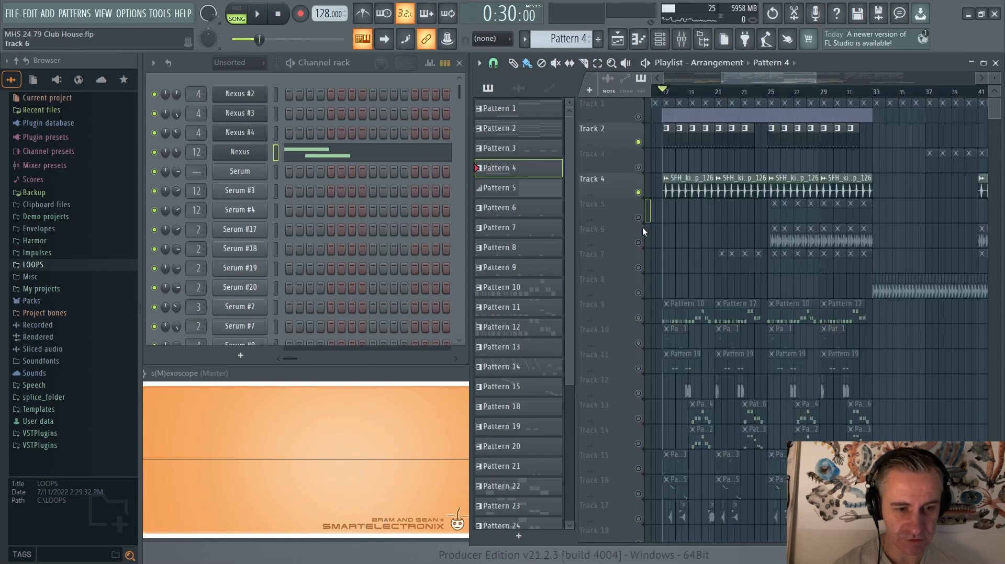
left_click(638, 217)
left_click(638, 242)
left_click(638, 268)
Play the isolated drop drums from bar 17, skipping ahead to around bar 21 and bar 25 before stopping
key("space")
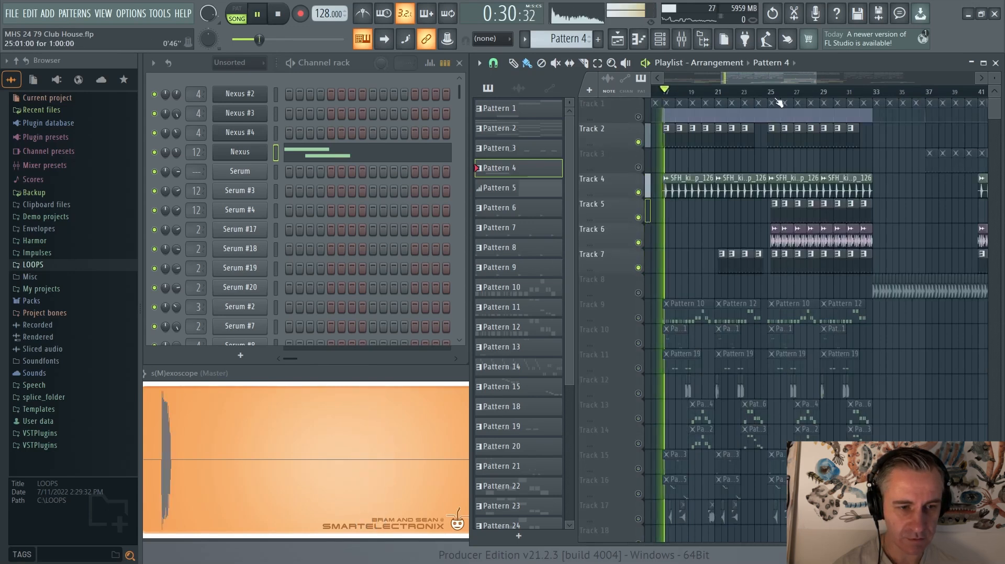
left_click(724, 90)
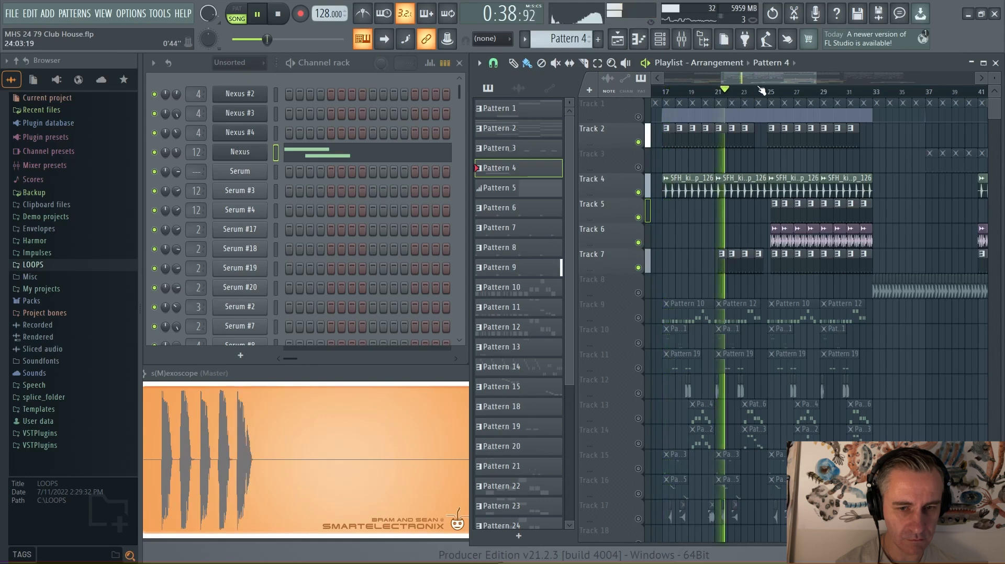
left_click(770, 90)
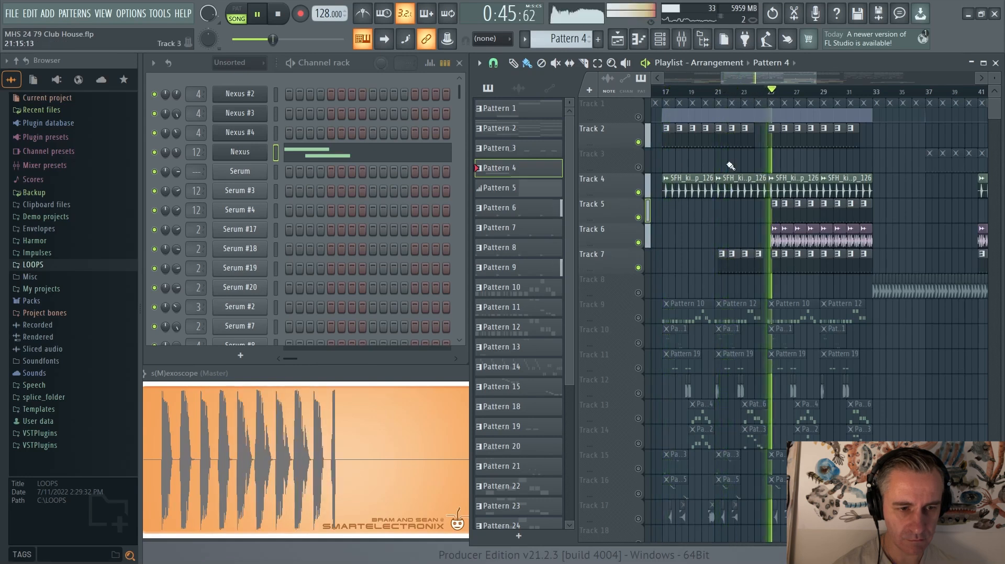
scroll(712, 262, "down", 3, "ctrl")
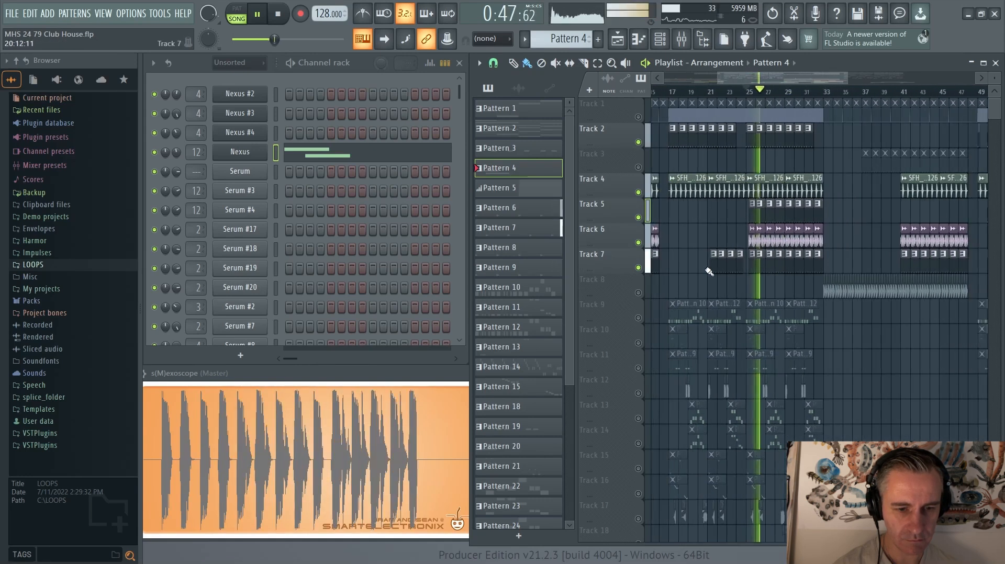
key("space")
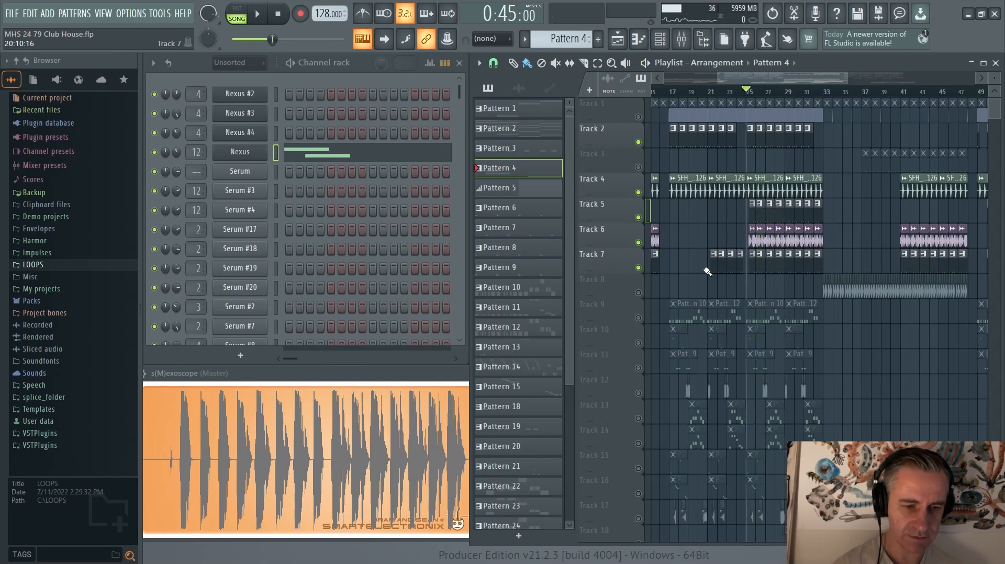
Solo Track 9 and play Pattern 10 from bar 25 while viewing its Serum #2 notes in the piano roll
left_click(638, 318, "ctrl")
left_click(761, 309)
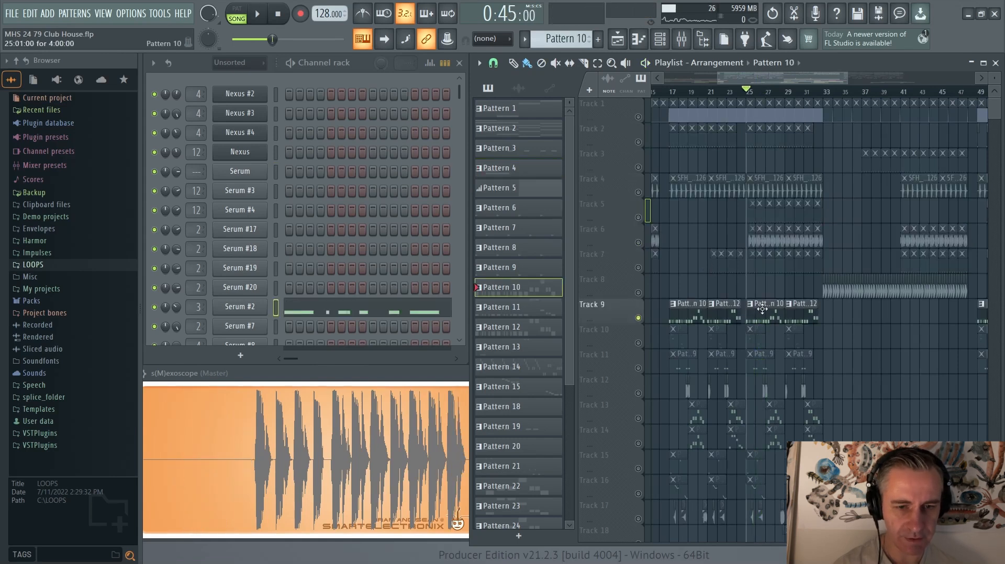
key("space")
left_click(395, 304)
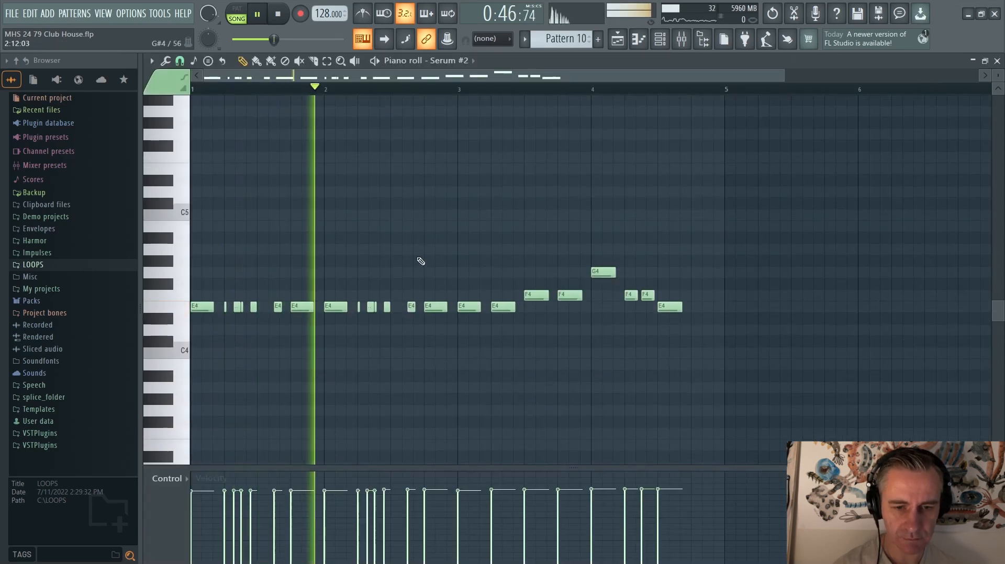
scroll(207, 298, "up", 5)
scroll(221, 298, "down", 1)
scroll(224, 301, "down", 2)
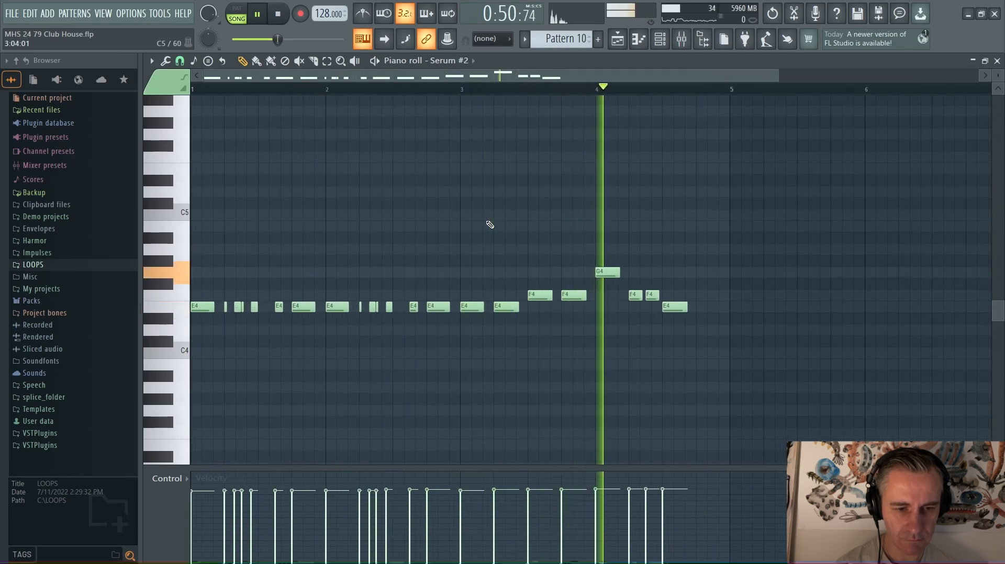
key("space")
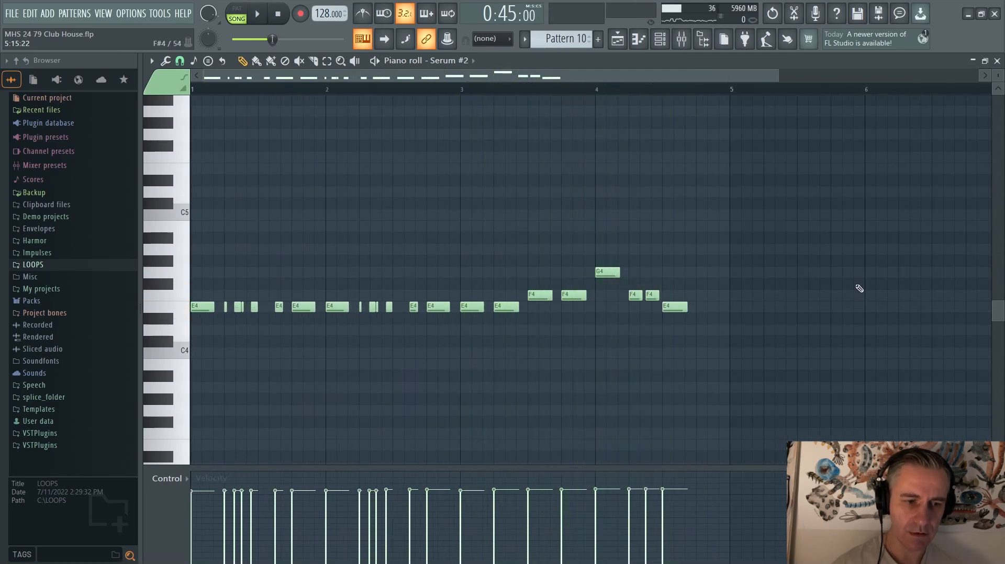
key("Escape")
Examine the arrangement of the Pattern 10 and Pattern 12 clips on Track 9 and recheck Pattern 10's Serum #2 notes
scroll(674, 333, "up", 2)
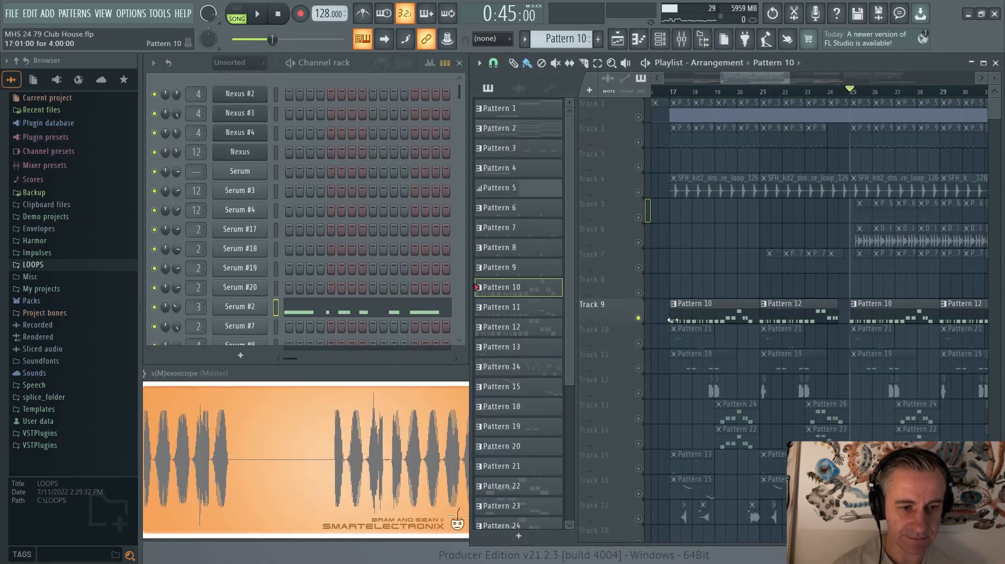
scroll(788, 313, "up", 2)
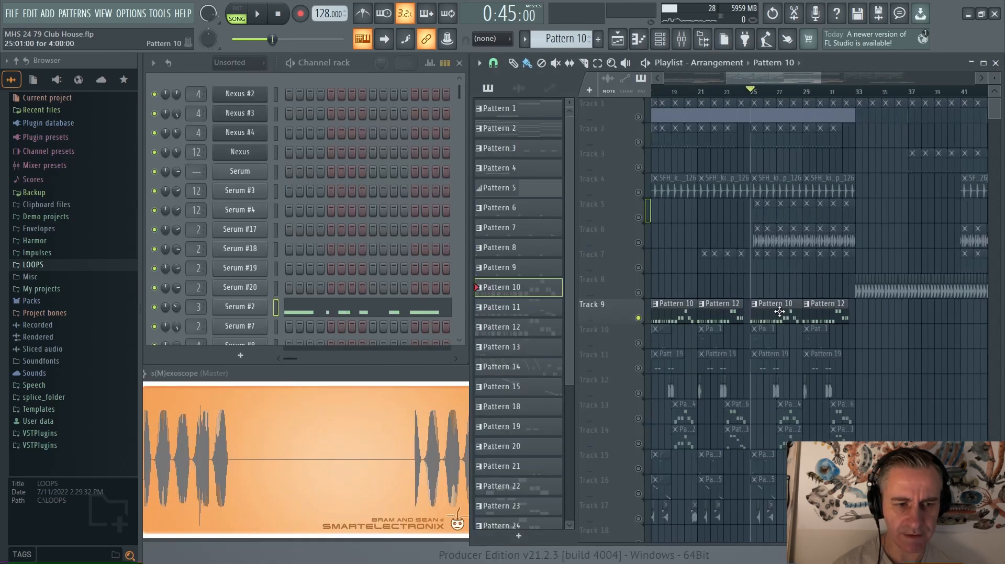
scroll(779, 312, "down", 1)
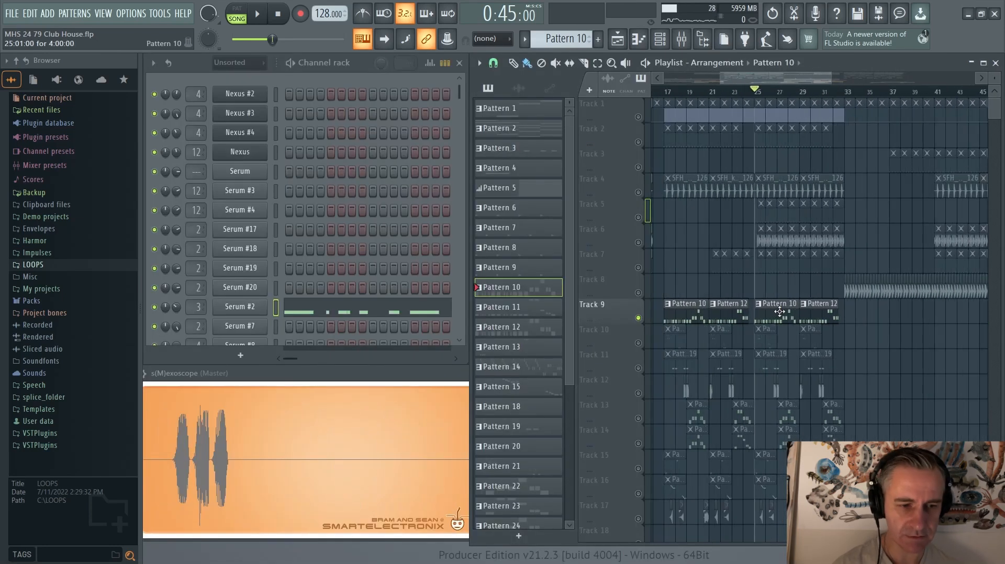
scroll(780, 312, "down", 5)
scroll(681, 217, "up", 3)
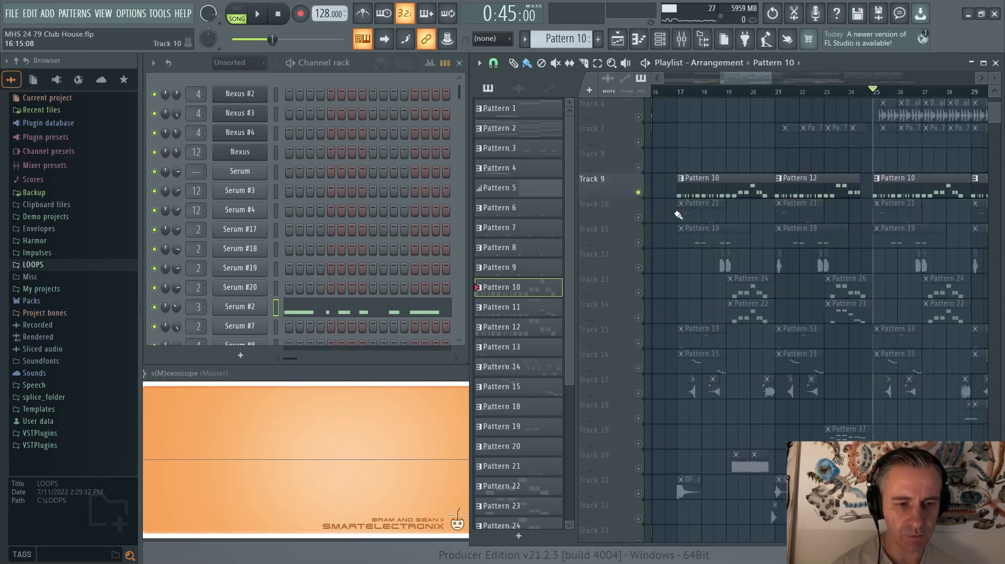
scroll(751, 214, "down", 1)
scroll(733, 186, "down", 1)
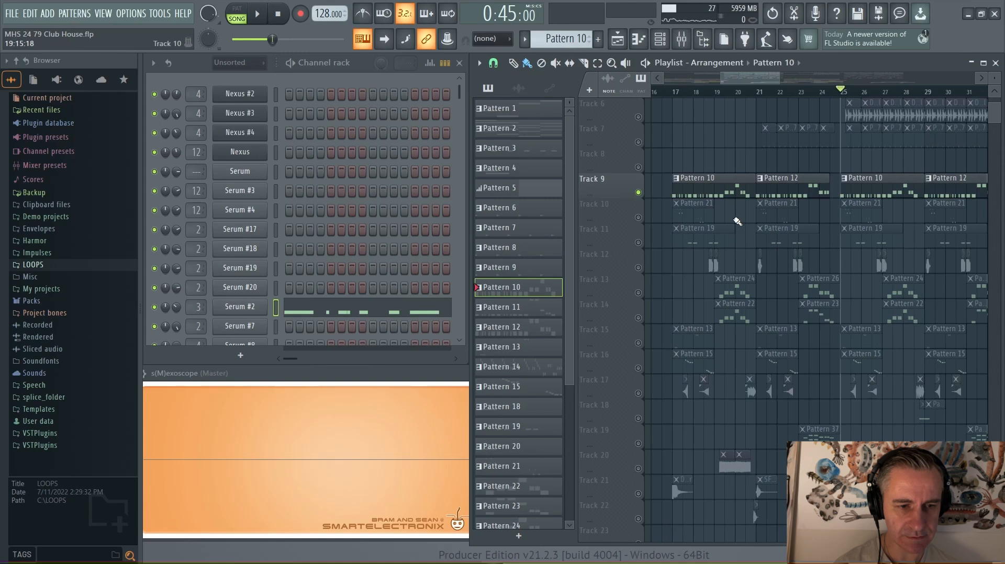
left_click(350, 311)
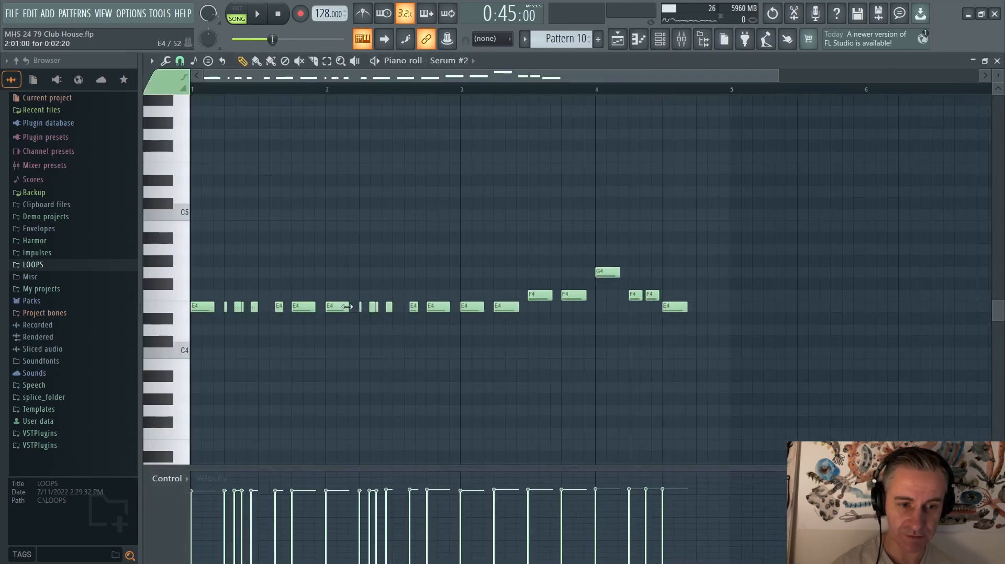
key("Escape")
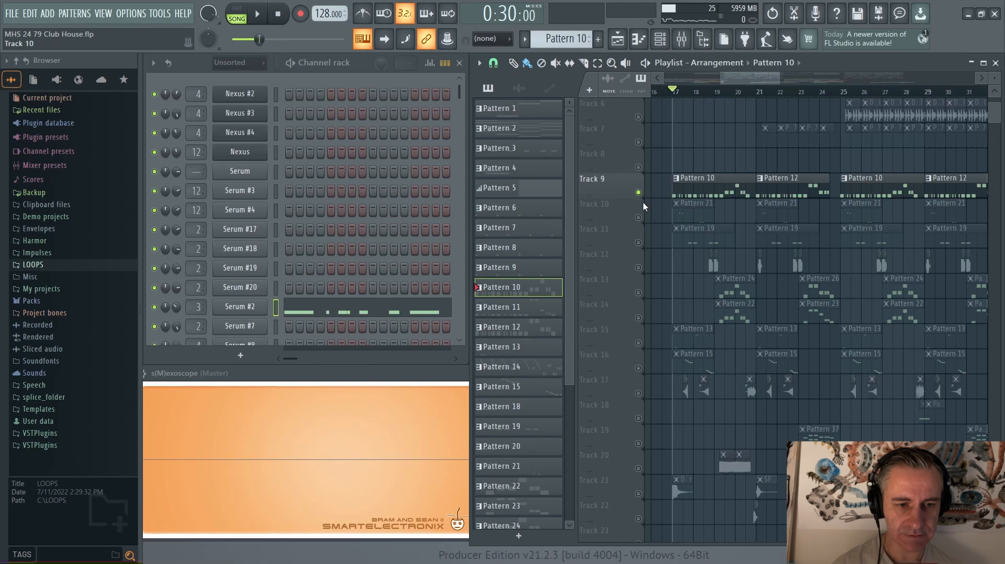
Solo Track 10 and bring its Pattern 21 clips from bar 17 into view
right_click(643, 203)
left_click(630, 210)
scroll(668, 233, "up", 5)
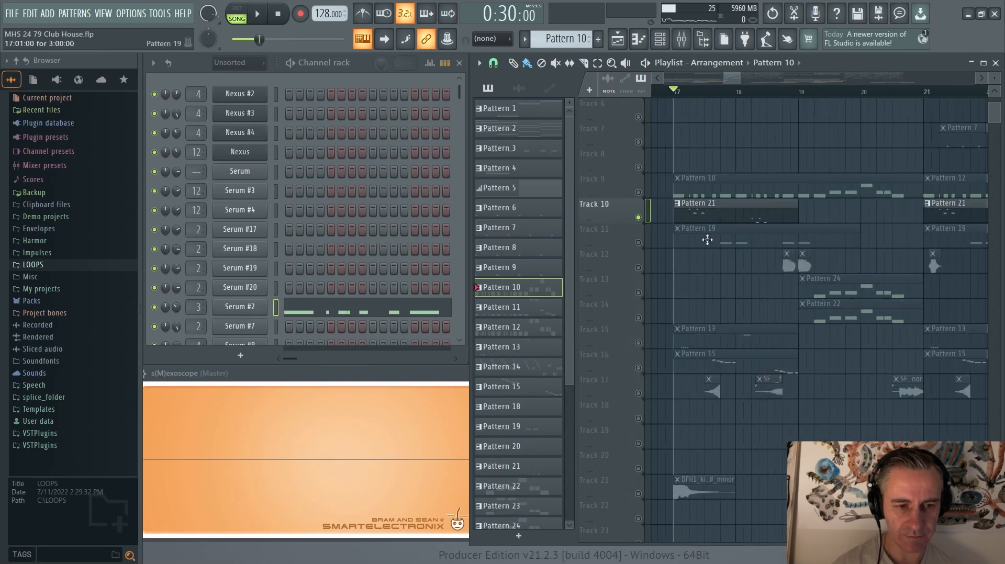
scroll(847, 174, "down", 3)
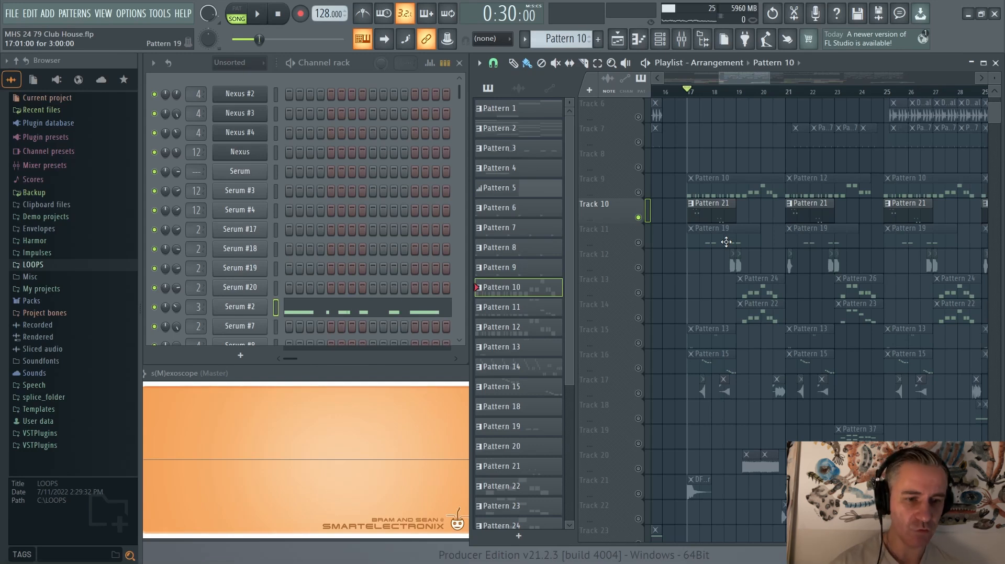
Maximize the playlist and examine how the drop's clips on Tracks 9 to 22 are laid out from bar 17
left_click(984, 63)
scroll(451, 244, "down", 4)
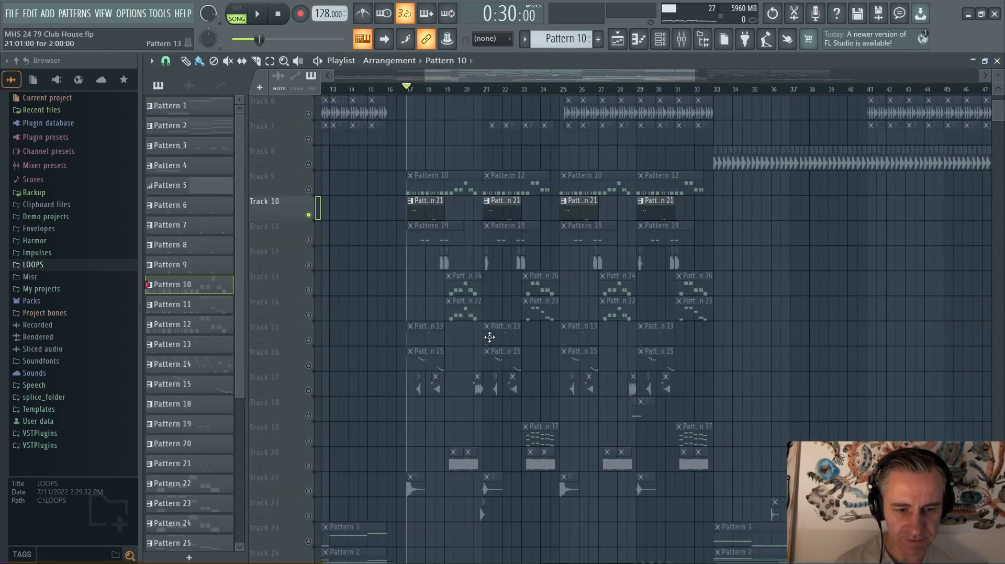
scroll(434, 320, "up", 3)
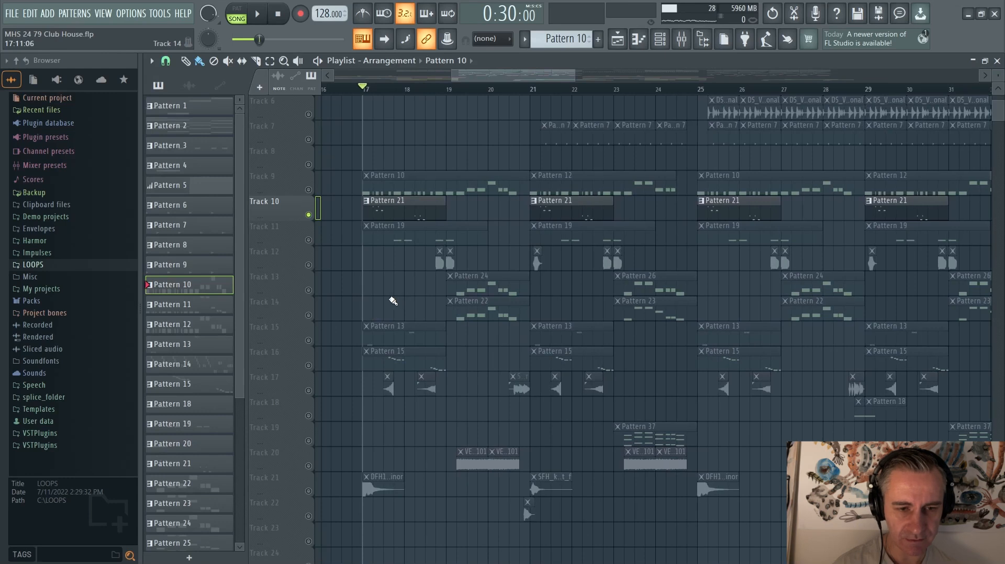
scroll(319, 273, "down", 4)
scroll(346, 275, "up", 2)
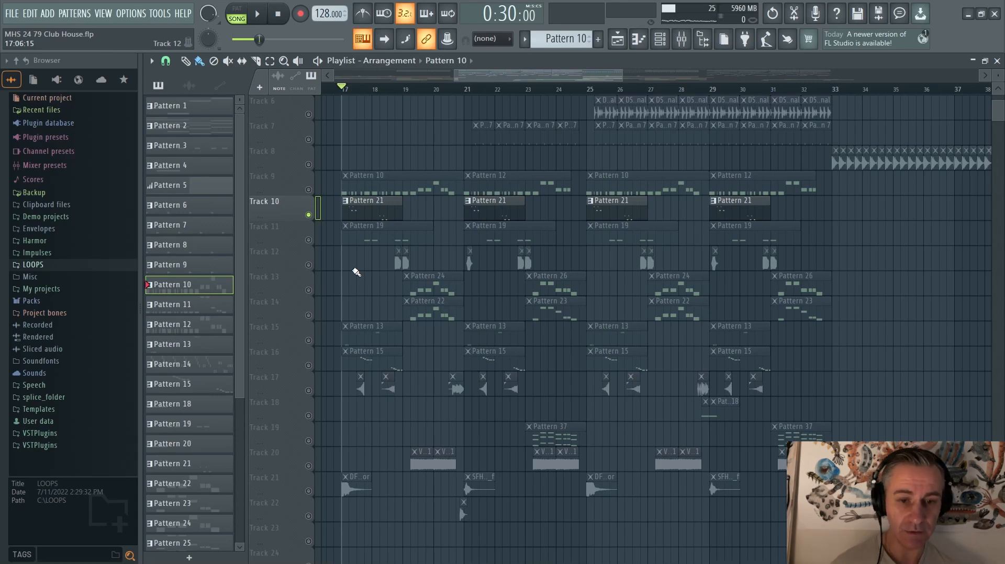
scroll(356, 272, "up", 3)
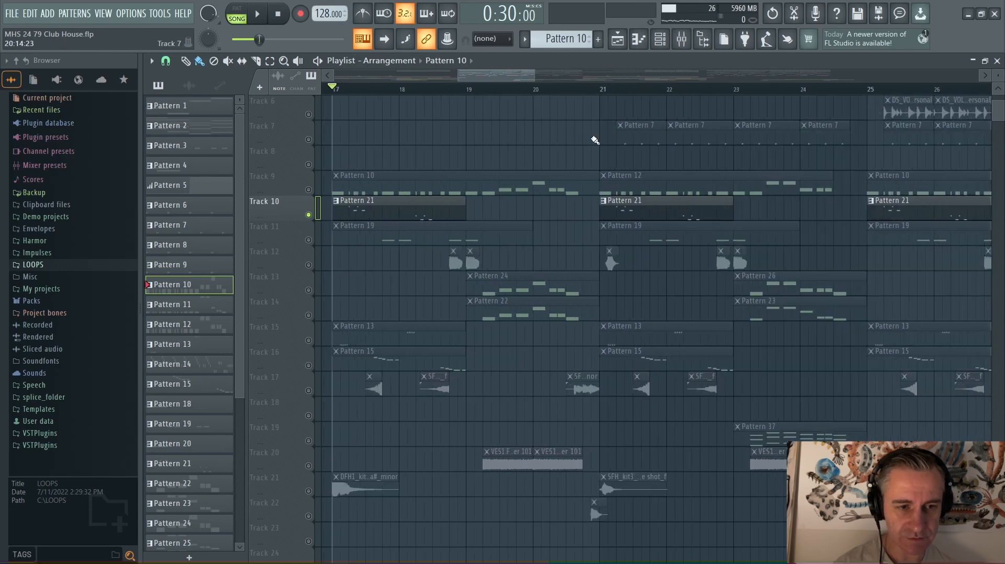
Play Pattern 21 on Track 10 from bar 17, restore the playlist's size and inspect all the Serum #17 notes in the piano roll
left_click(422, 209)
key("space")
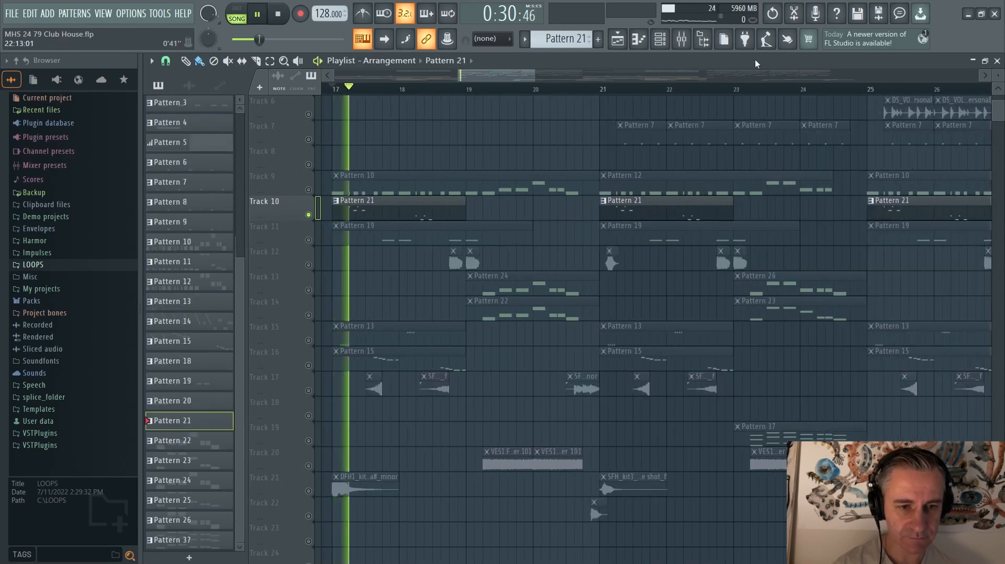
double_click(750, 61)
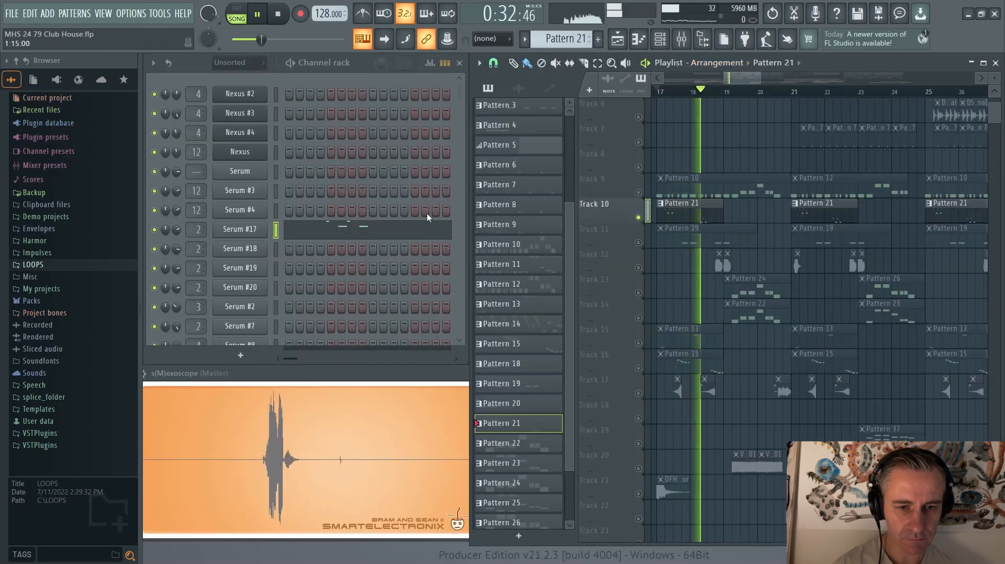
left_click(426, 229)
key("space")
scroll(240, 287, "up", 3)
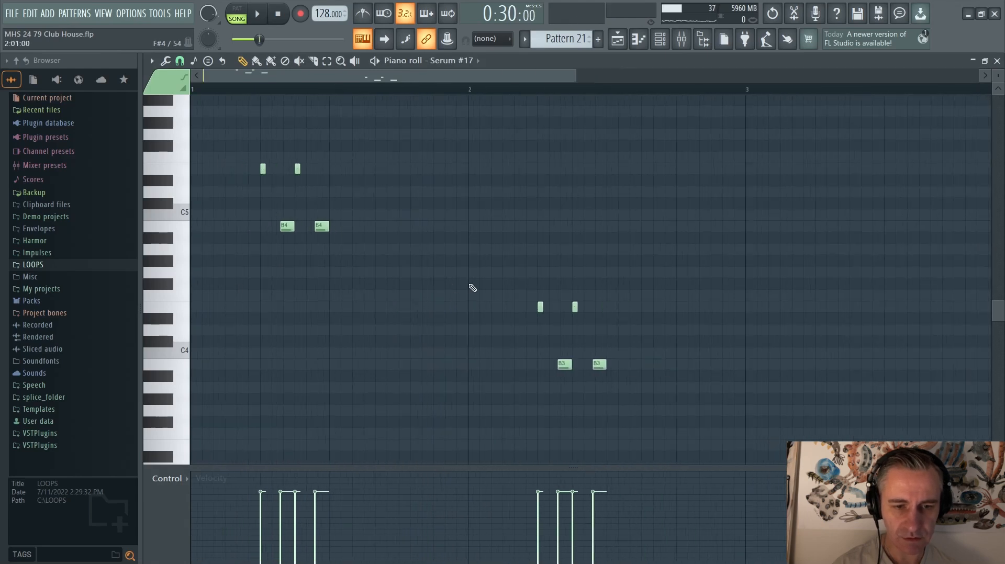
left_click_drag(747, 141, 261, 411)
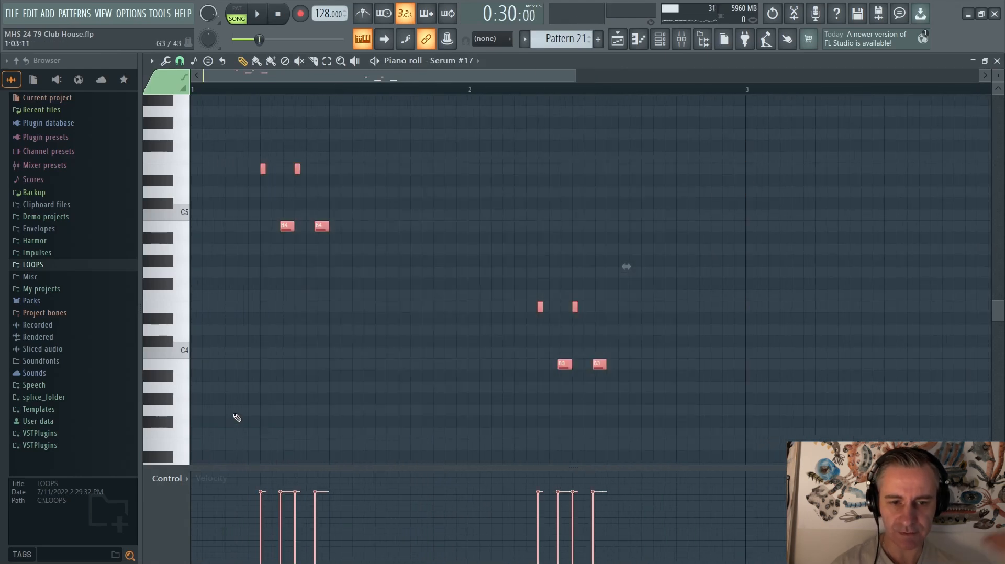
key("F7")
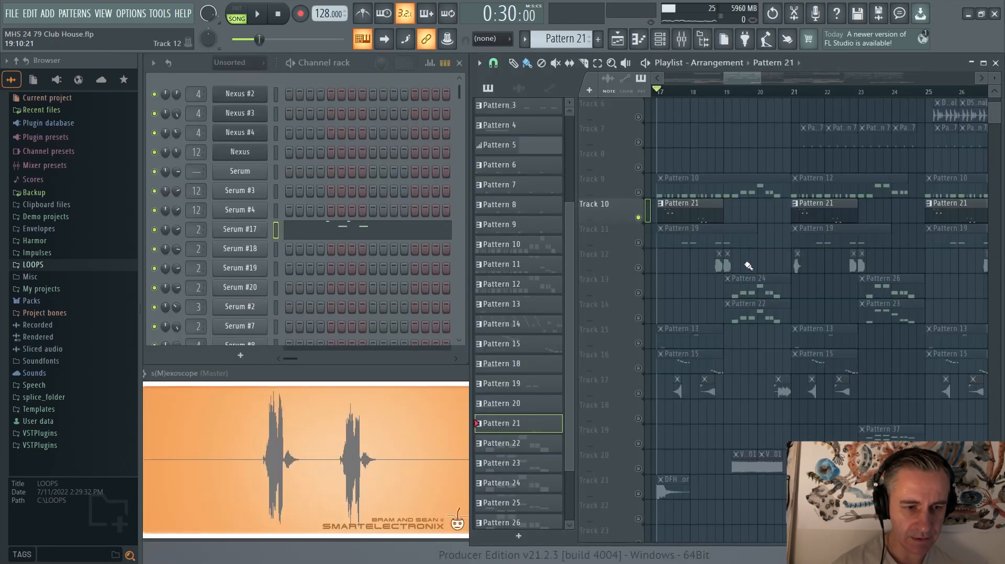
Unmute Tracks 11 to 16 alongside Track 10 to isolate the drop's response layers from bar 17
scroll(642, 221, "up", 2)
left_click(638, 218, "ctrl")
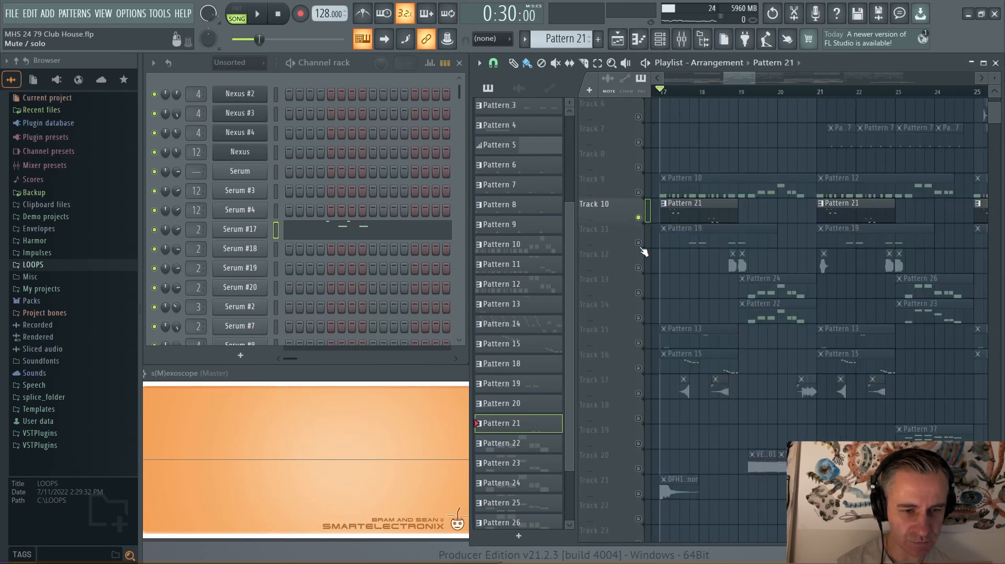
left_click(638, 242)
left_click(639, 267)
left_click(638, 293)
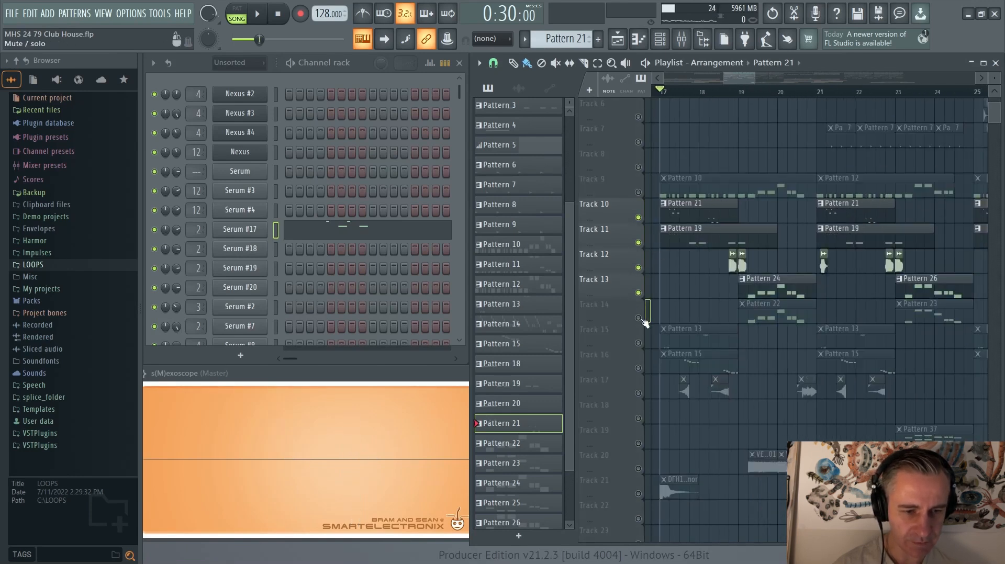
left_click(638, 318)
left_click(638, 343)
left_click(638, 368)
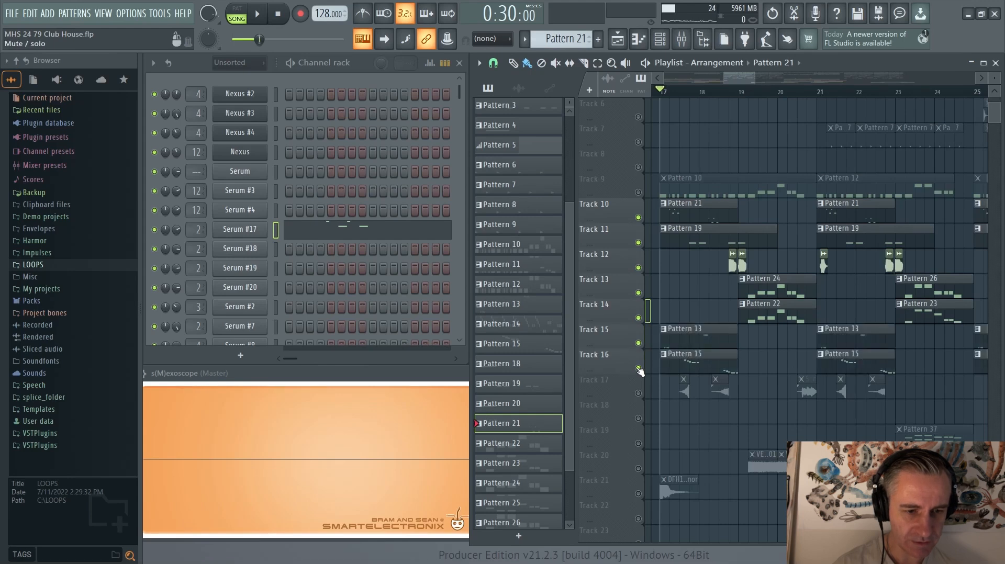
scroll(640, 367, "up", 4)
scroll(680, 330, "down", 4)
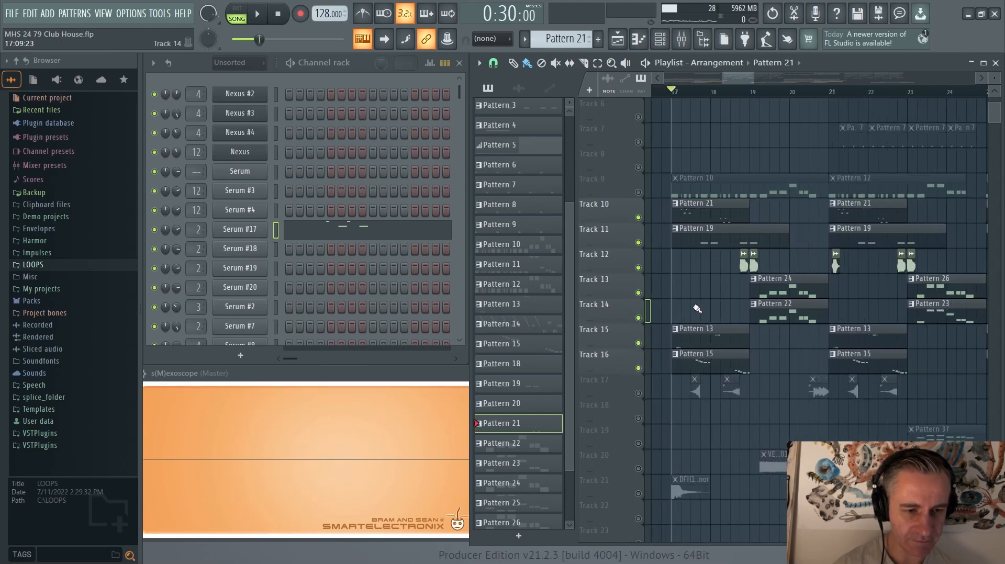
Highlight the bar 17 to 18 clips across Tracks 10 to 16 to examine the call-and-response layout, and clear the selection
left_click_drag(743, 213, 674, 367)
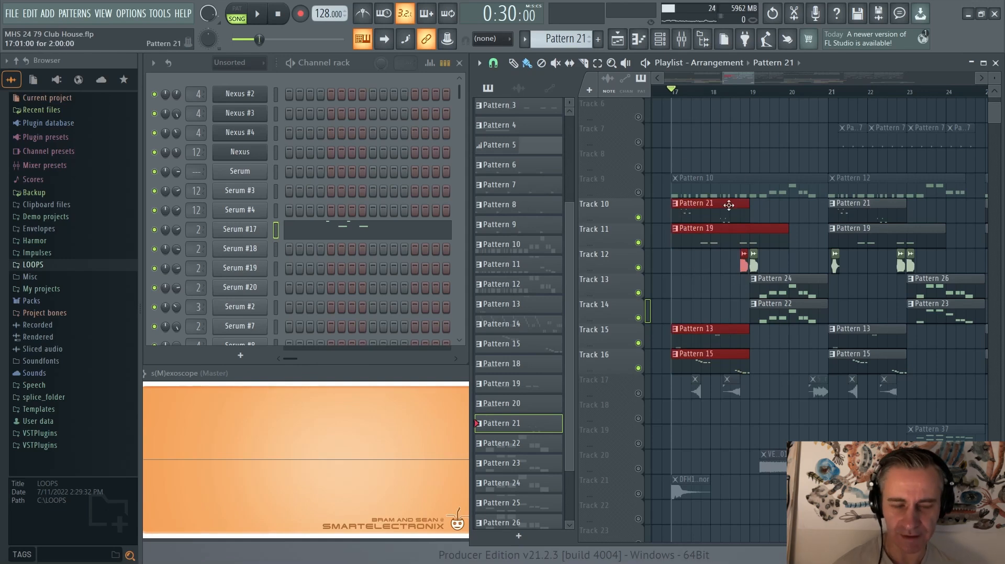
left_click_drag(788, 268, 786, 323)
right_click(785, 341)
scroll(695, 287, "up", 2)
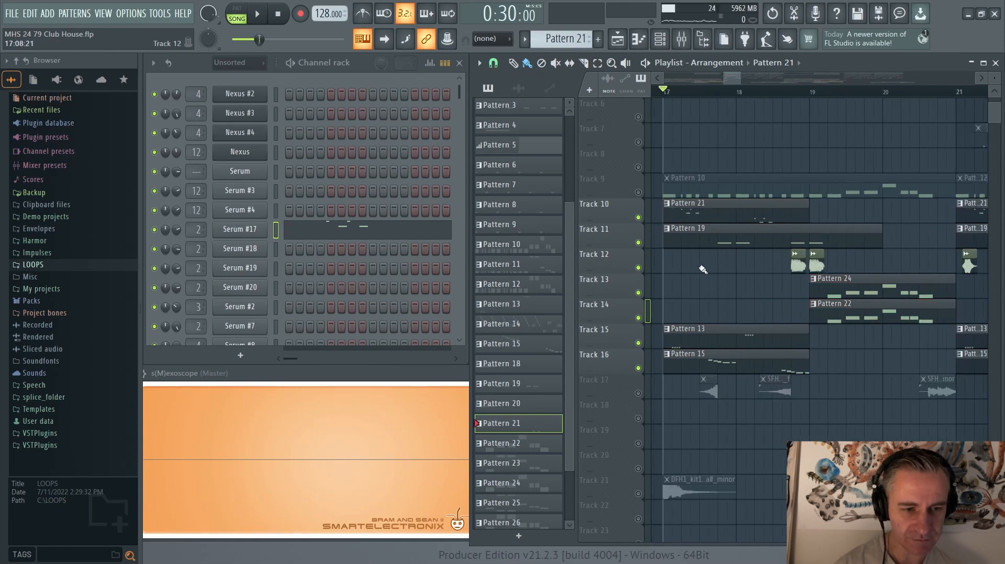
scroll(700, 209, "down", 1)
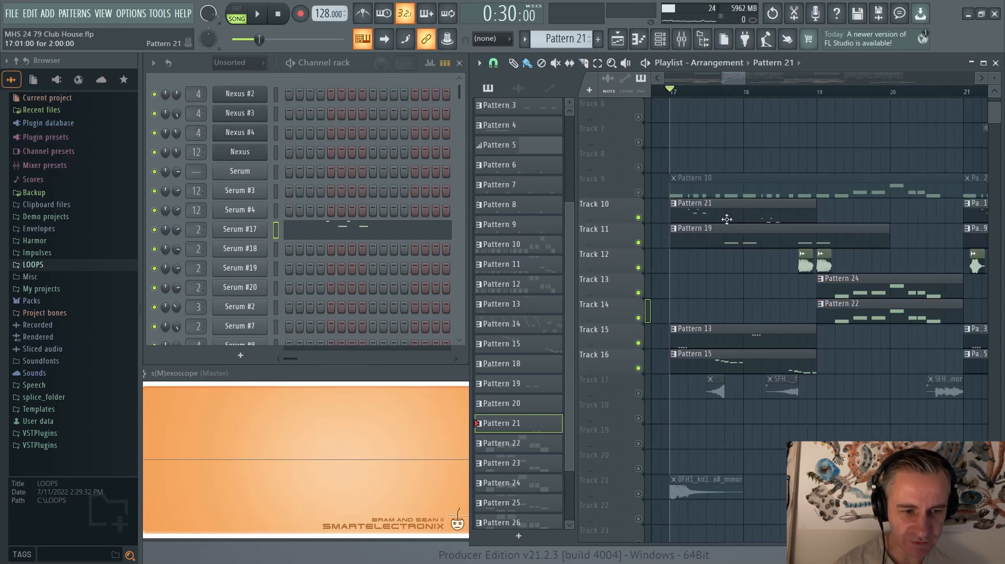
left_click_drag(716, 203, 704, 369)
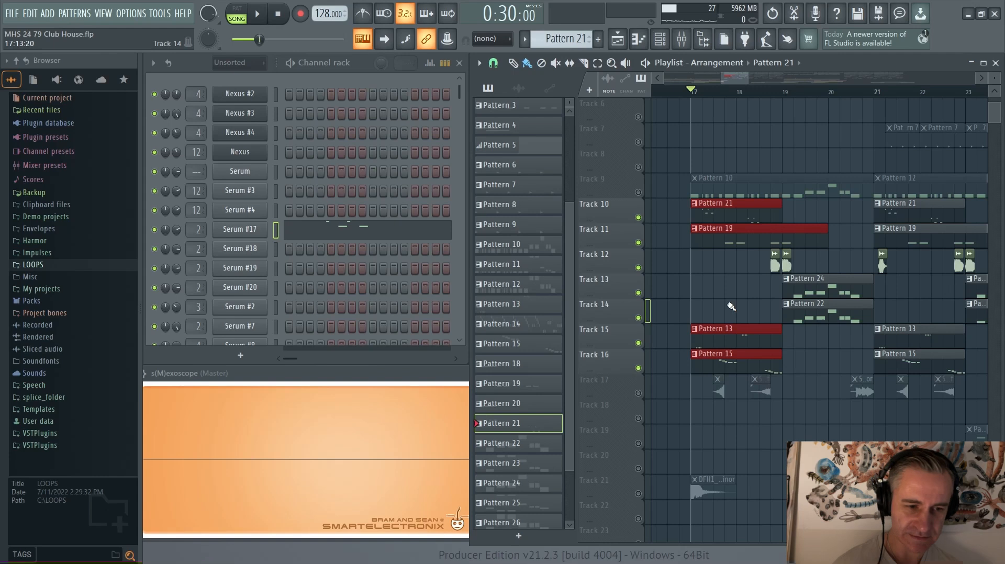
left_click(731, 307)
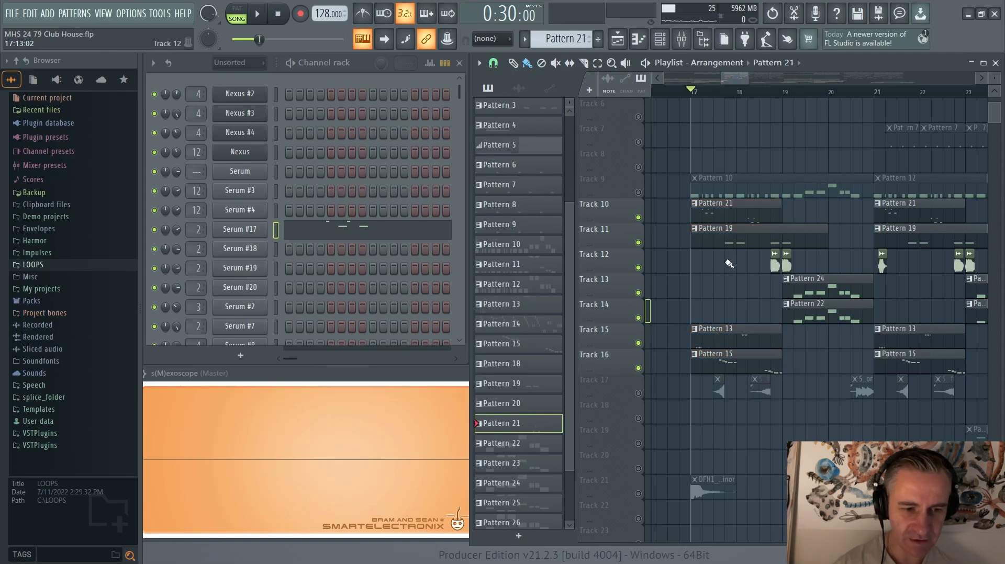
Play the unmuted Tracks 10 to 16 together from bar 17 and stop playback
scroll(729, 263, "up", 2)
key("space")
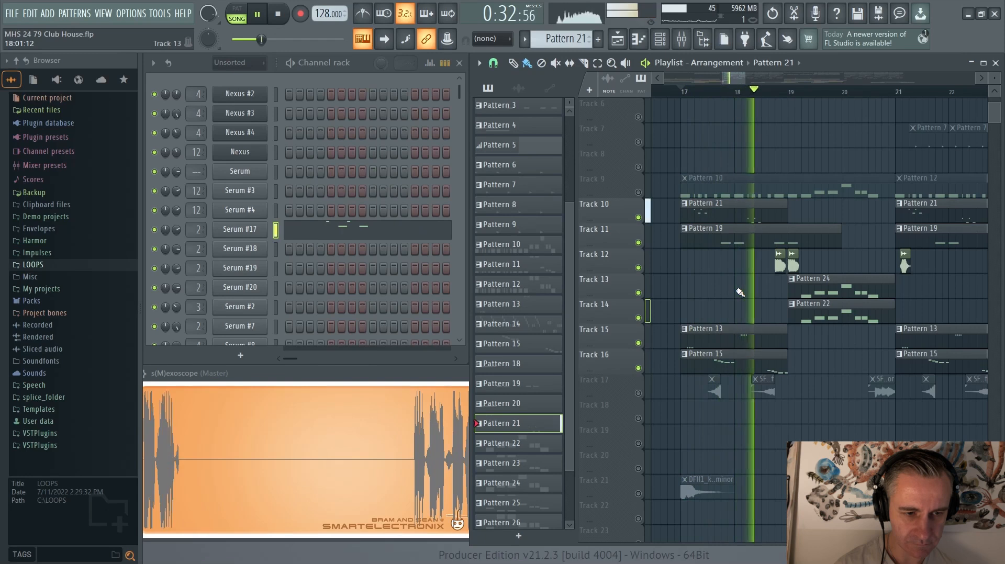
key("space")
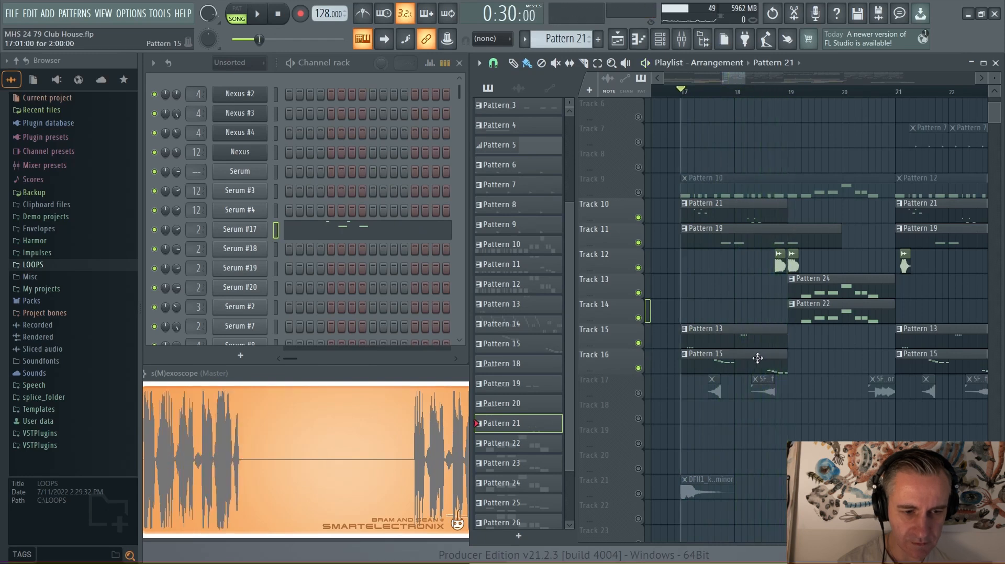
Isolate Tracks 10 and 16 and play Pattern 21 with Pattern 15 from bar 17
right_click(638, 217)
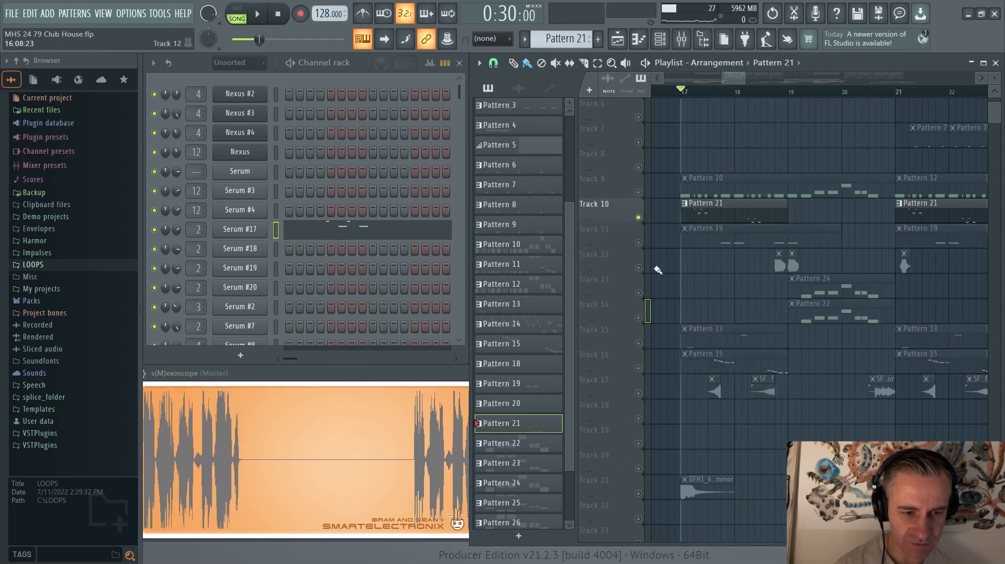
left_click(639, 368)
key("space")
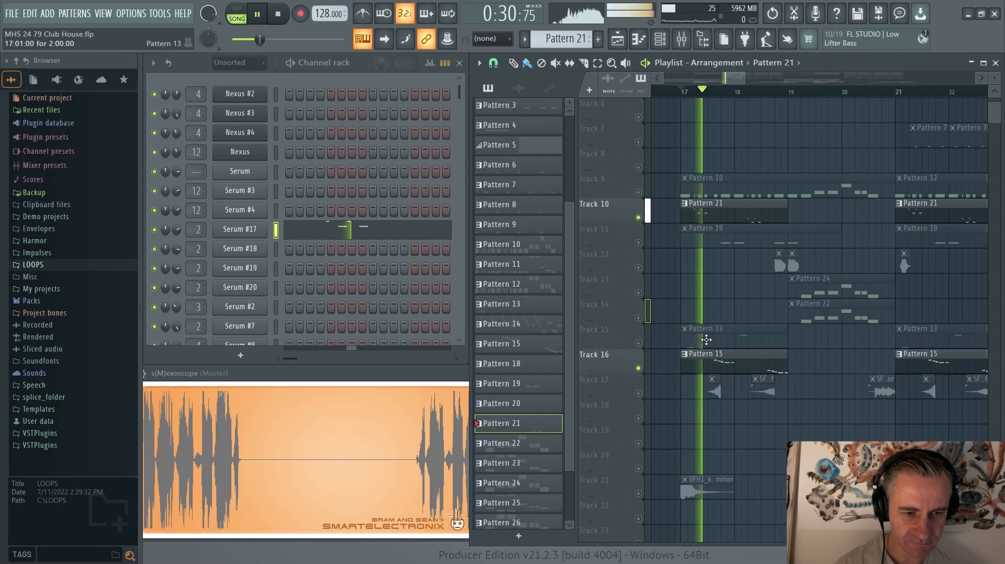
Stop playback, examine Pattern 15's Serum #8 notes in the piano roll, and return to the playlist
left_click(767, 370)
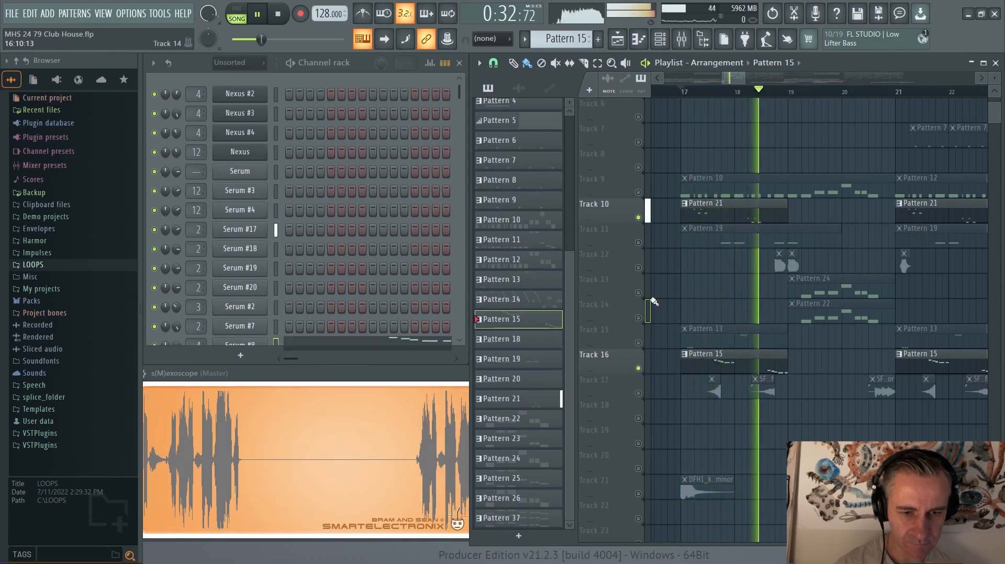
scroll(435, 261, "down", 2)
scroll(435, 260, "down", 3)
key("space")
left_click(392, 173)
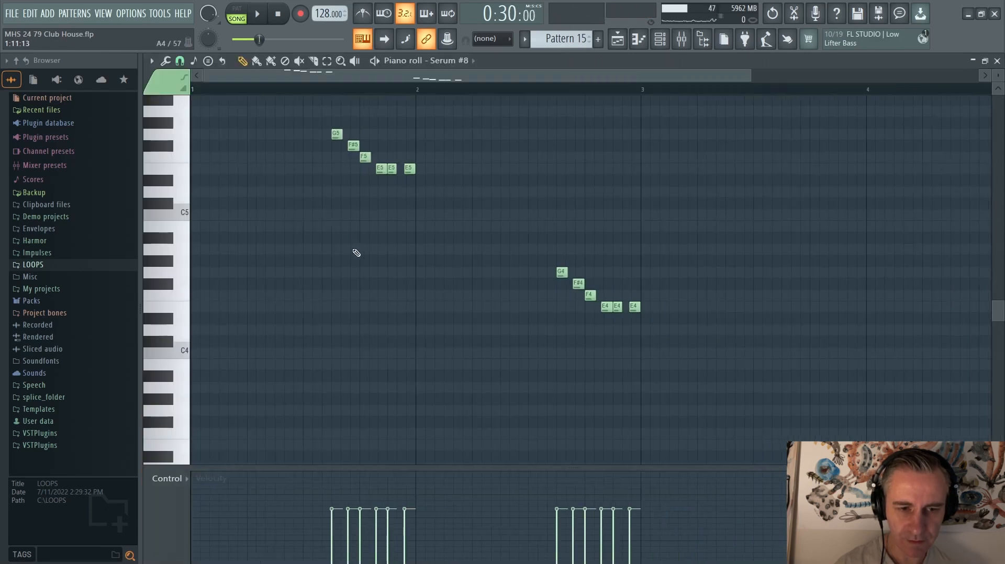
scroll(539, 303, "up", 3)
scroll(588, 303, "down", 1)
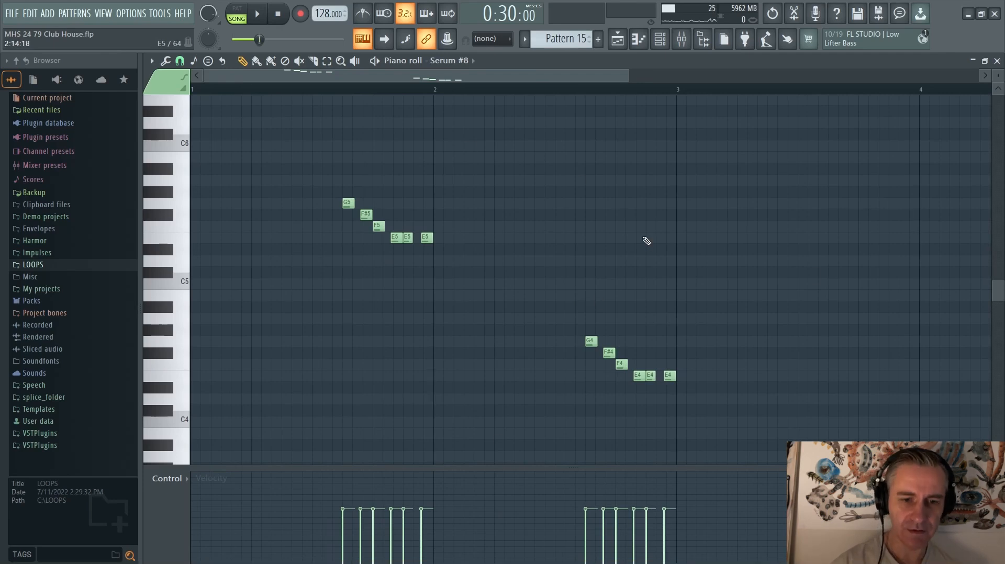
key("F7")
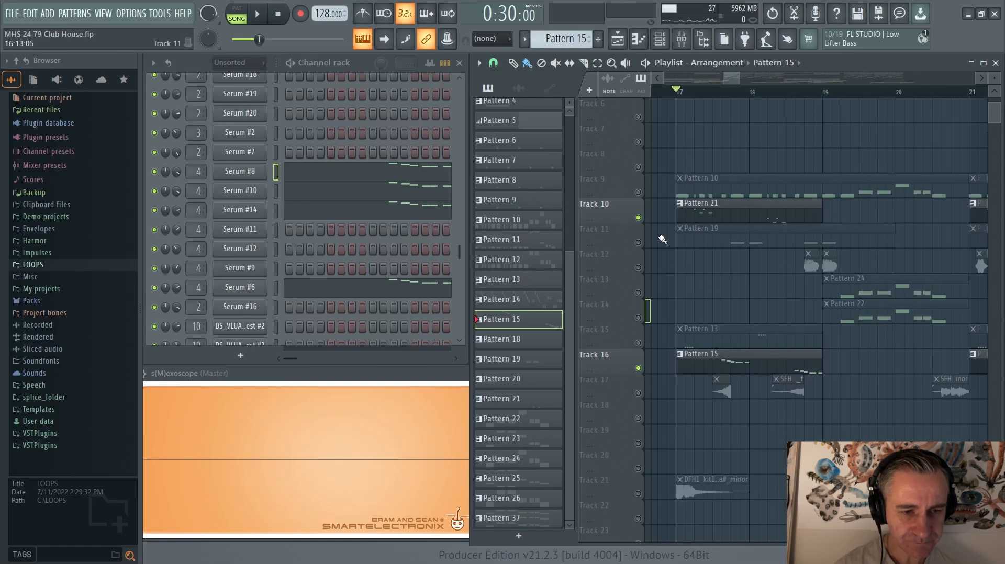
Solo Track 11 and play Pattern 19 from late in bar 17
right_click(639, 243)
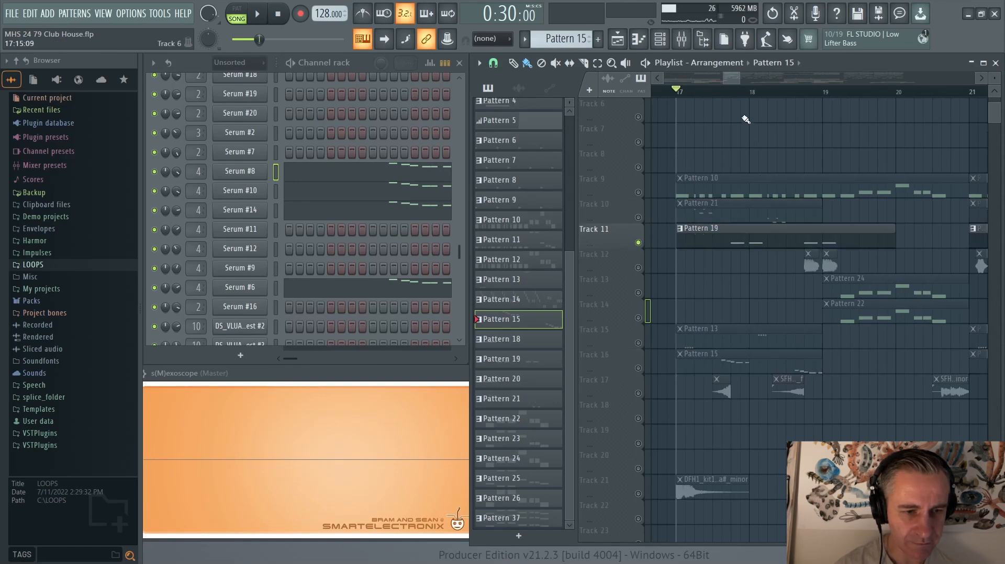
left_click(732, 94)
key("space")
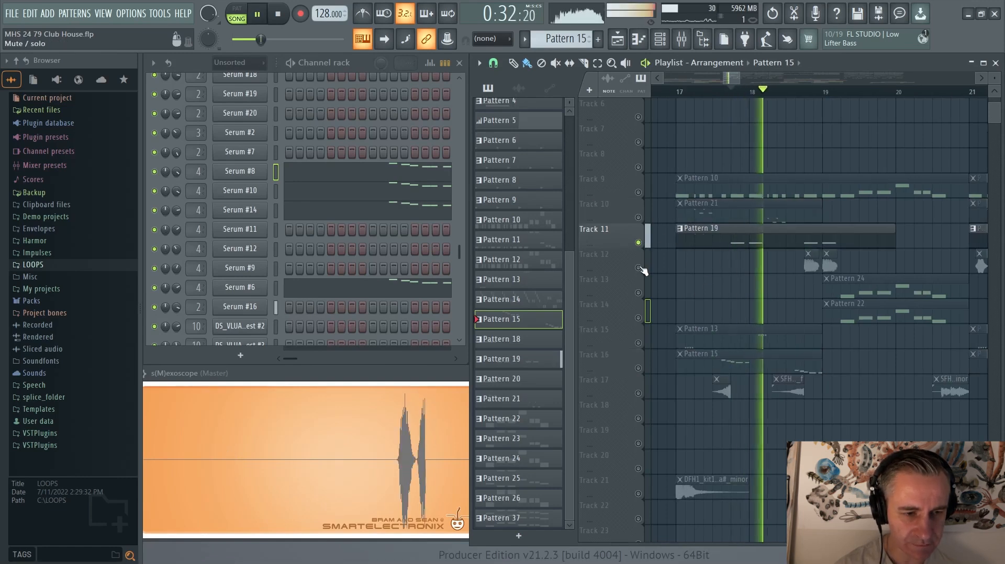
key("space")
Unmute Track 12 and play its vocal clips with Track 11 from late in bar 18
left_click(639, 267)
left_click(806, 92)
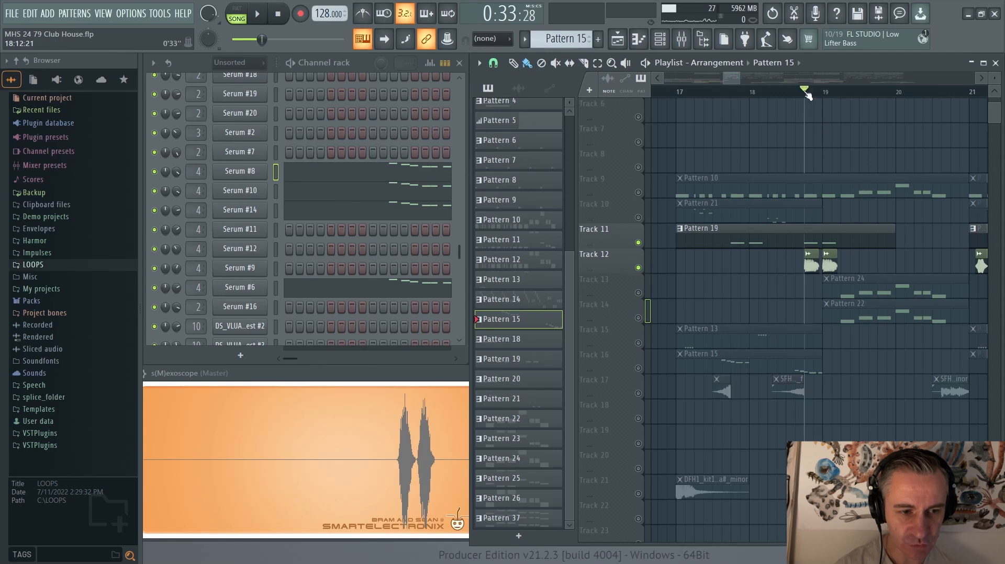
scroll(783, 266, "up", 2)
scroll(776, 268, "down", 3)
key("space")
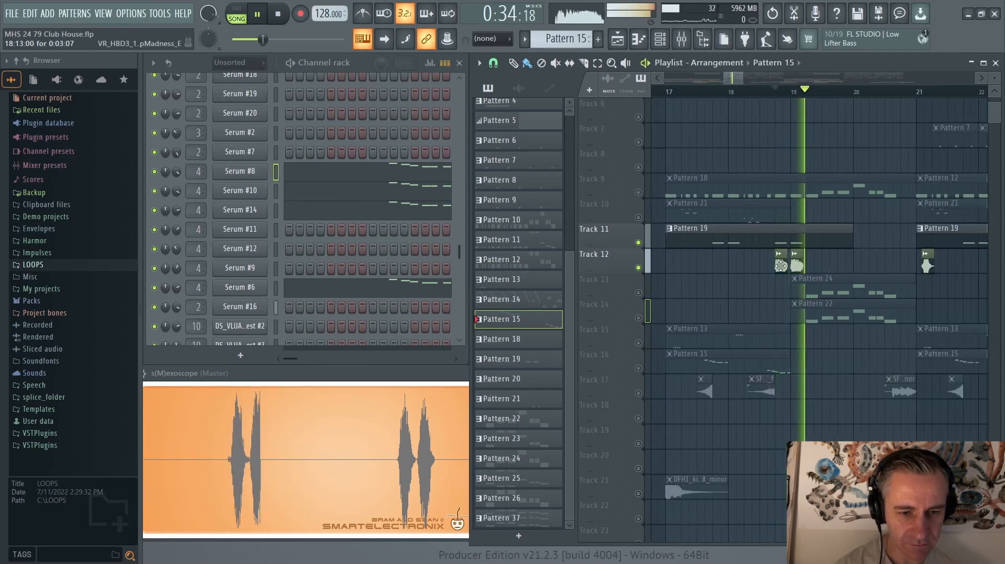
key("space")
Solo Track 12 and play its two vocal clips around bar 19 on their own
right_click(639, 268)
key("space")
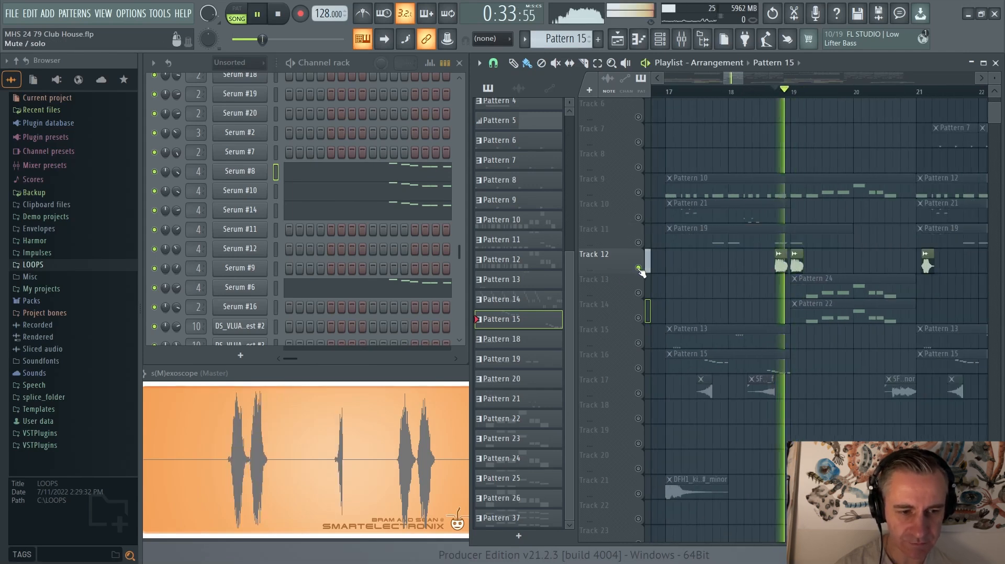
key("space")
Bring Track 11 back in and replay Pattern 19 with the vocal clips from late in bar 18
left_click(639, 242)
key("space")
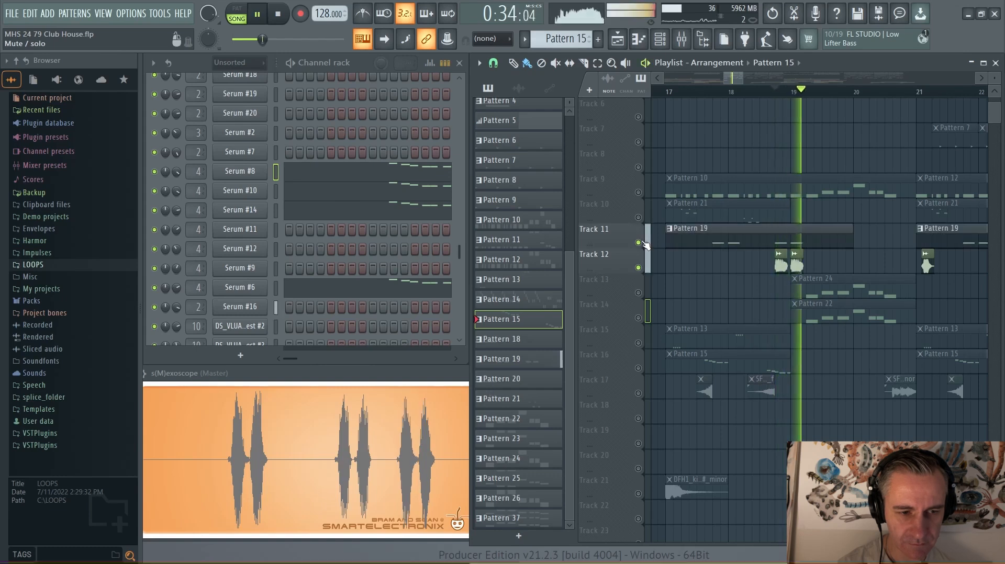
key("space")
Move the playback position to bar 21 and play Tracks 11 and 12 from there
scroll(639, 246, "down", 2)
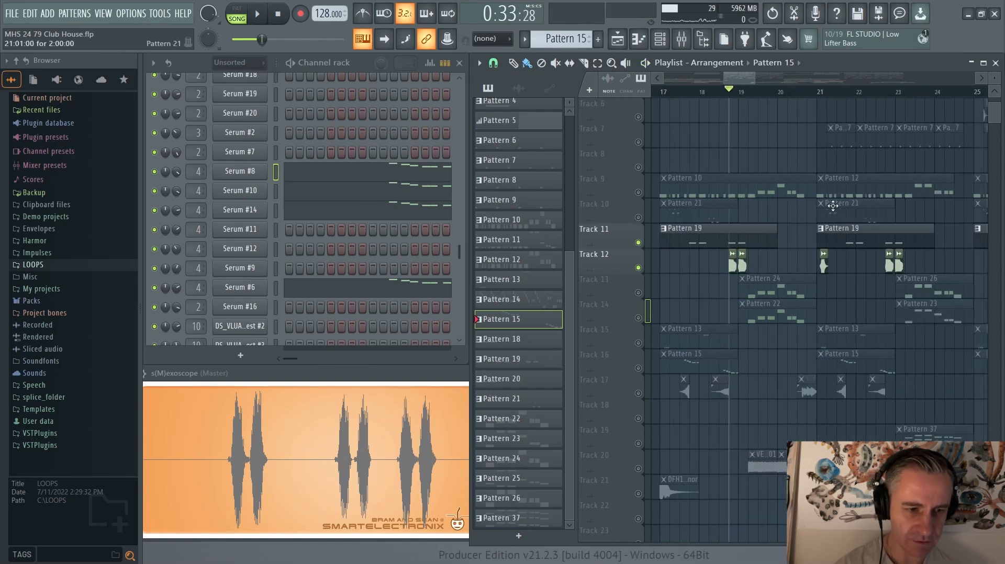
scroll(825, 229, "up", 3)
left_click(805, 93)
scroll(816, 272, "up", 3)
scroll(779, 280, "down", 3)
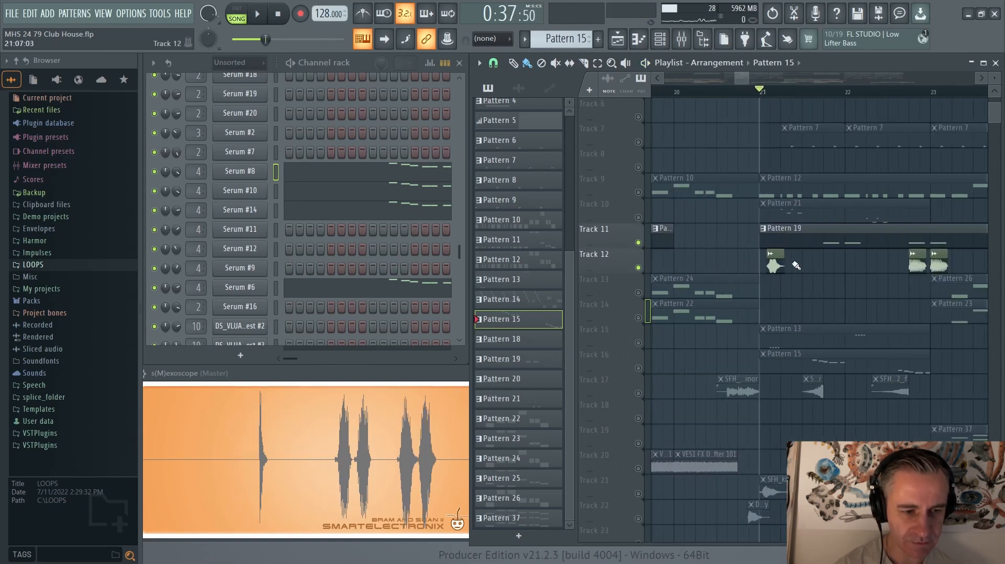
scroll(788, 270, "down", 2)
key("space")
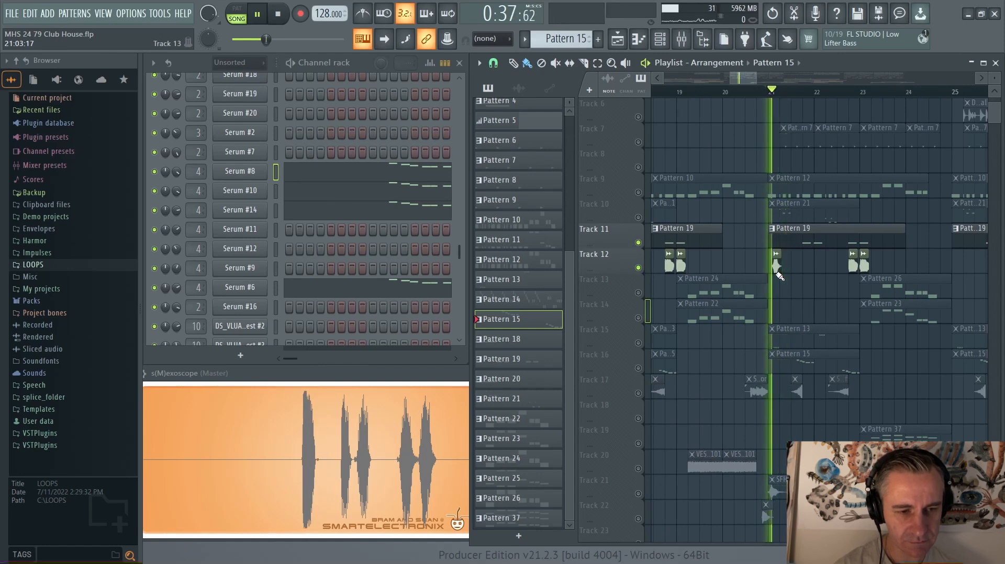
key("space")
Solo Track 15, return the playback position to bar 17, and inspect Pattern 13's Serum #7 notes in the piano roll
scroll(786, 283, "down", 2)
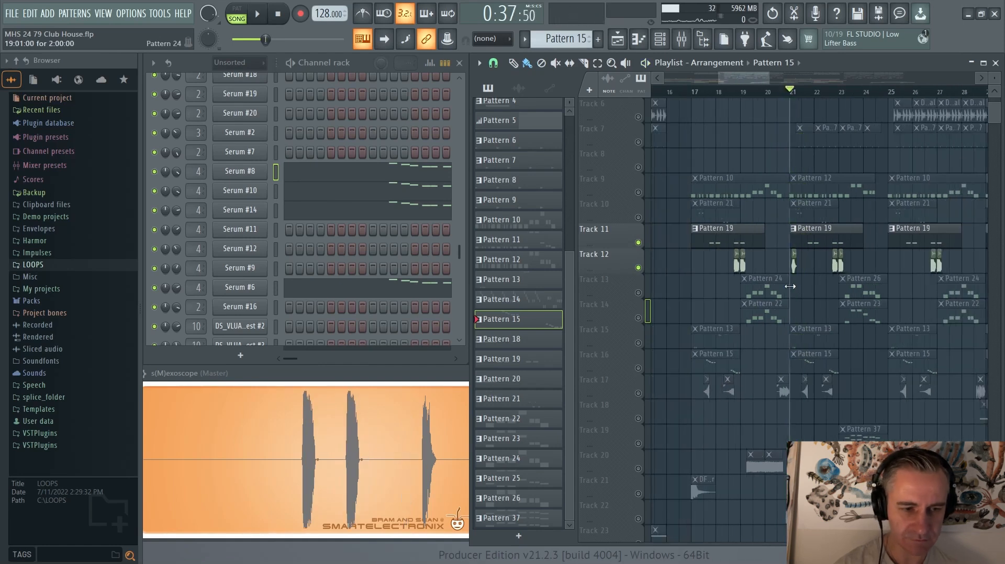
scroll(690, 346, "up", 3)
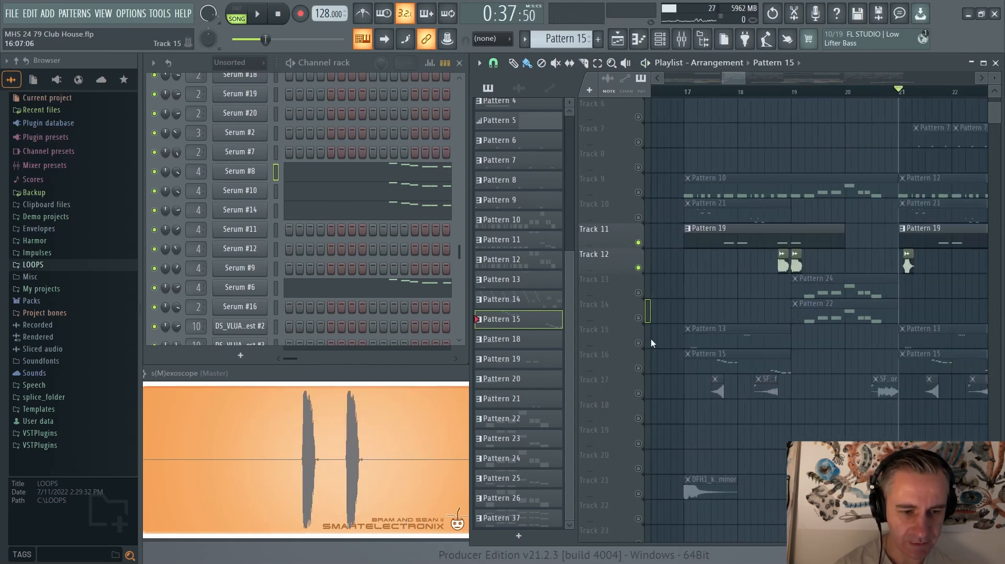
left_click(684, 90)
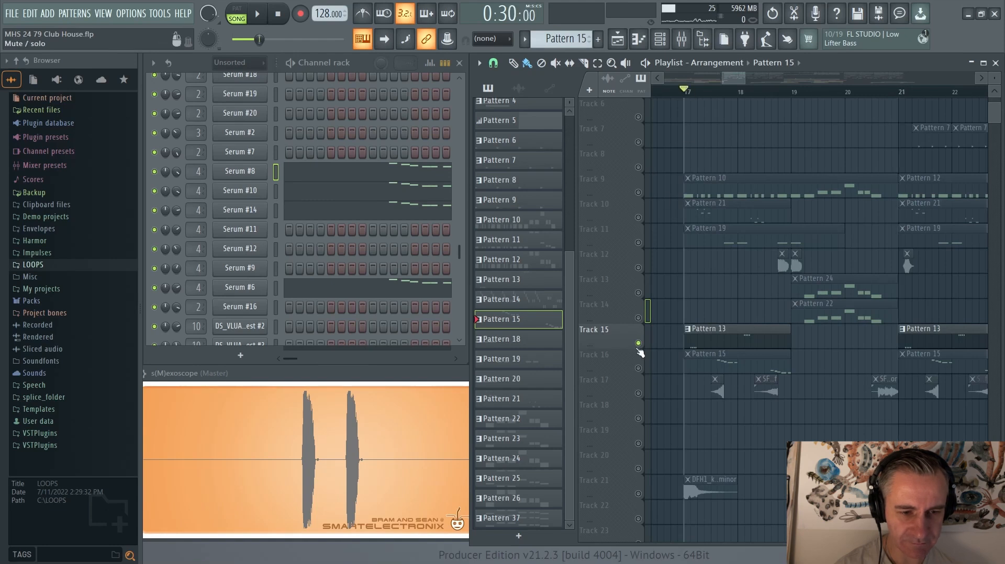
double_click(694, 335)
left_click(398, 155)
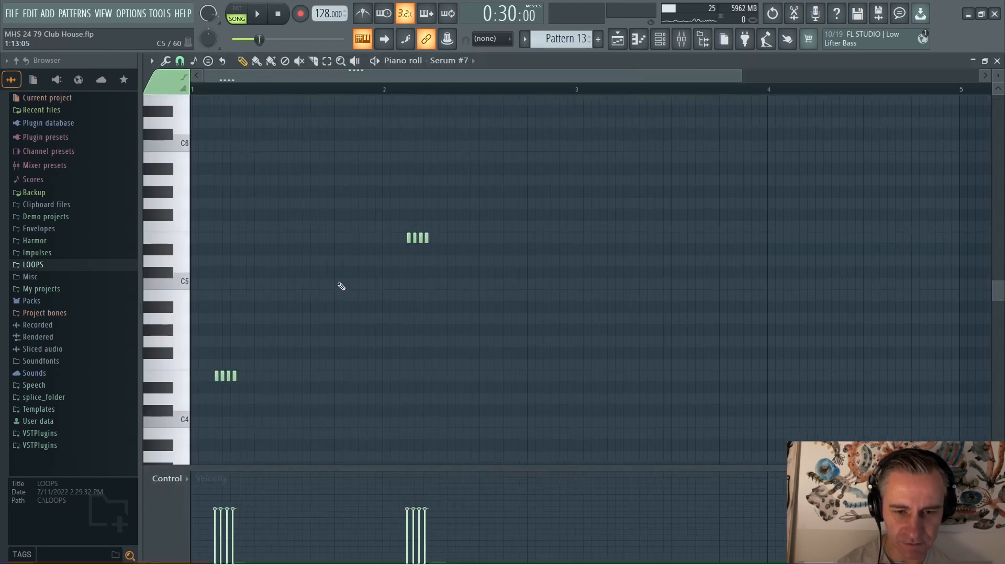
scroll(341, 293, "up", 3)
scroll(381, 361, "down", 2)
key("Escape")
Play Pattern 13 on the soloed Track 15 from bar 17
scroll(669, 309, "up", 4)
key("space")
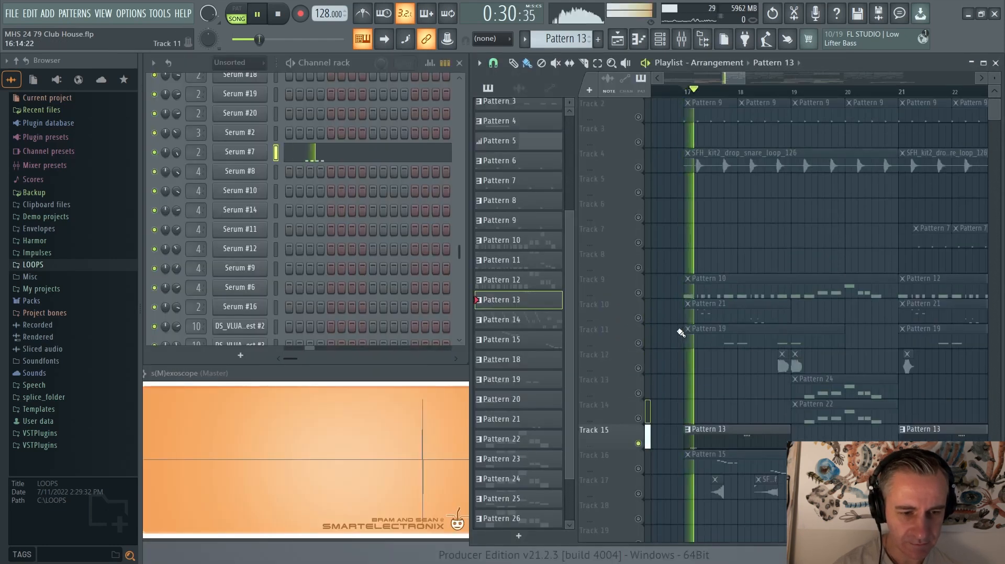
key("space")
Unmute Tracks 9 and 10 and play them together with Track 15 from bar 17
scroll(681, 333, "up", 2)
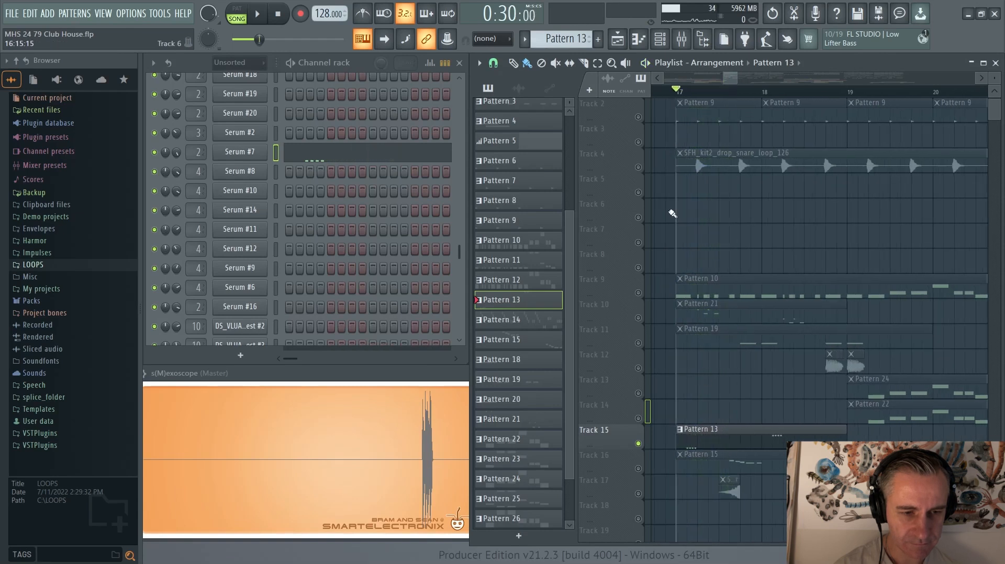
left_click(638, 293)
left_click(638, 317)
key("space")
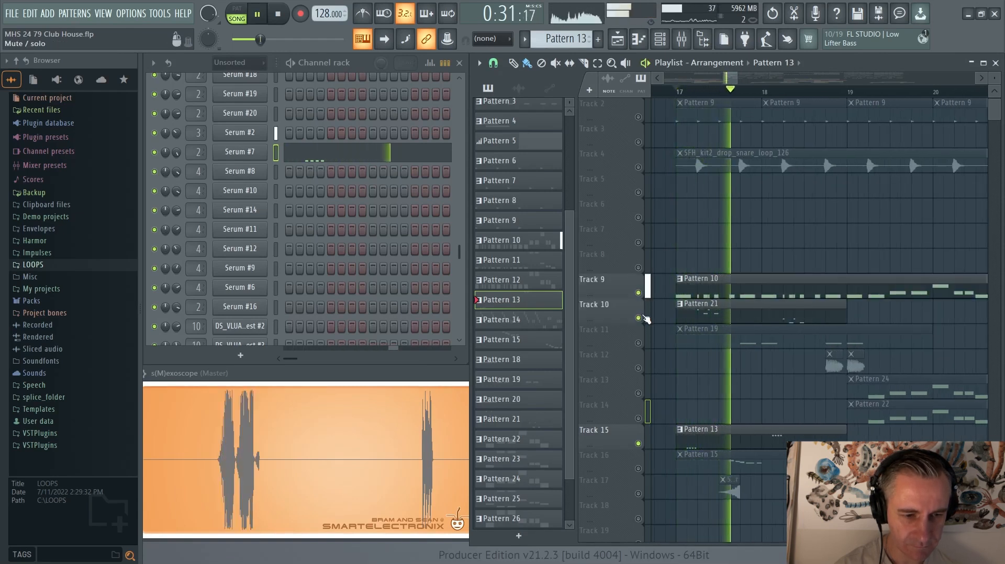
key("space")
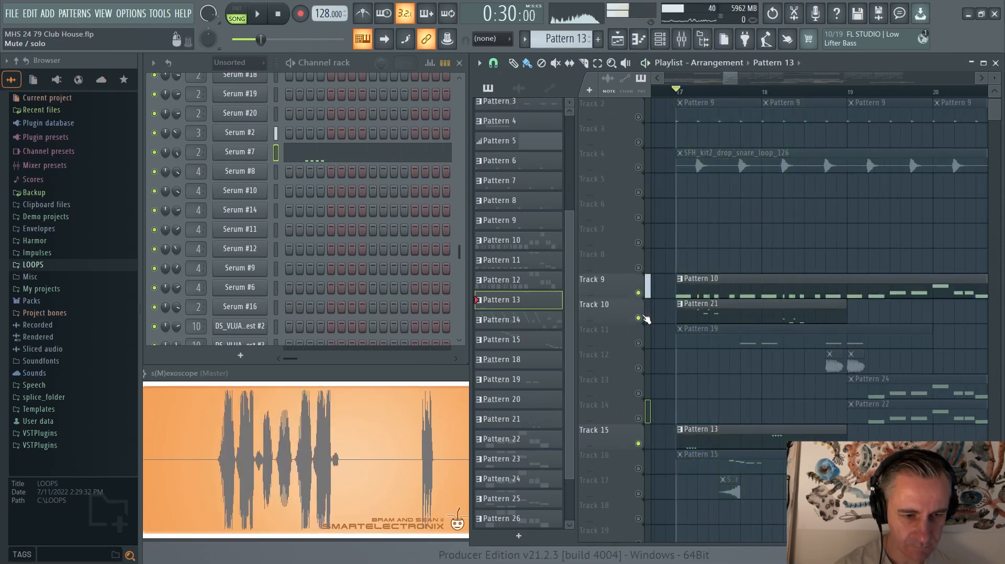
Solo Track 17 and play its SFH audio clips from bar 17
scroll(649, 314, "down", 3)
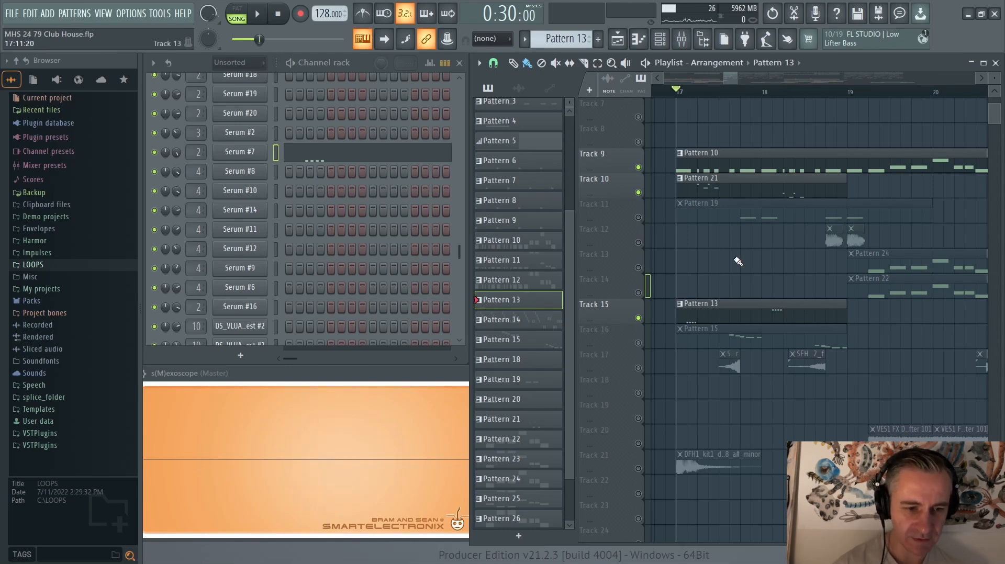
scroll(680, 314, "up", 2)
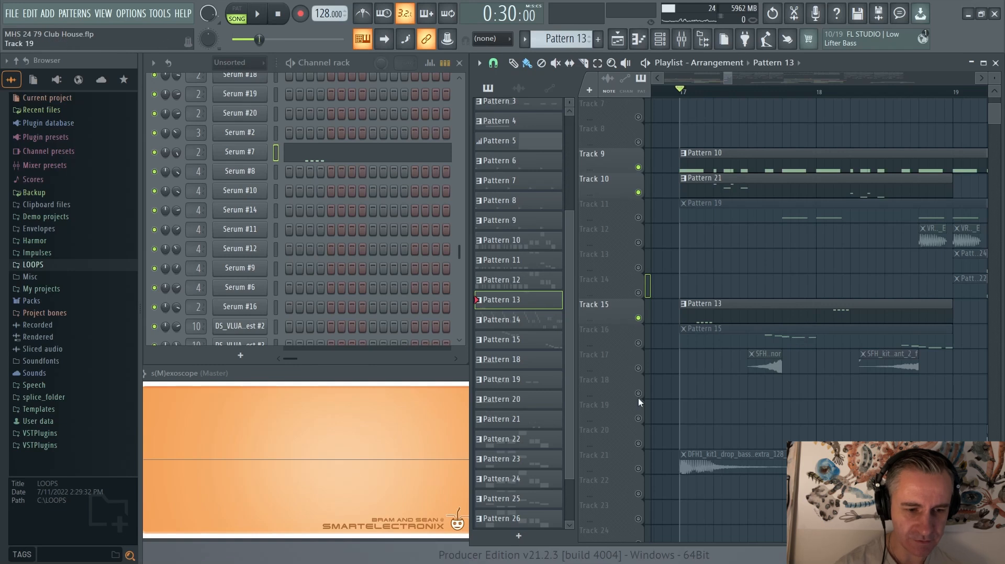
left_click(638, 368, "ctrl")
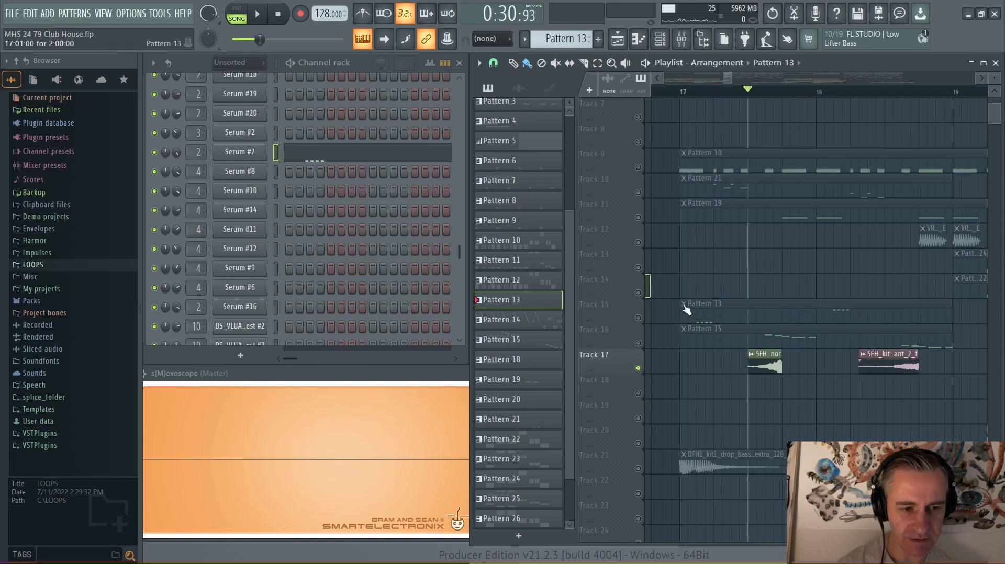
scroll(722, 333, "down", 2)
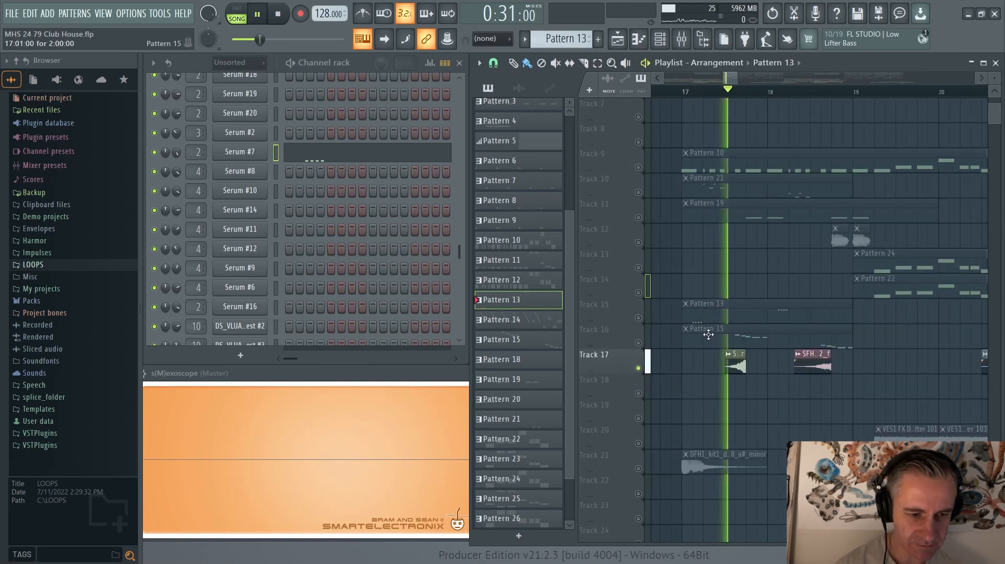
scroll(707, 335, "up", 1)
key("space")
Unmute Track 11 and play Pattern 19 with the Track 17 audio clips from bar 17
left_click(638, 217)
key("space")
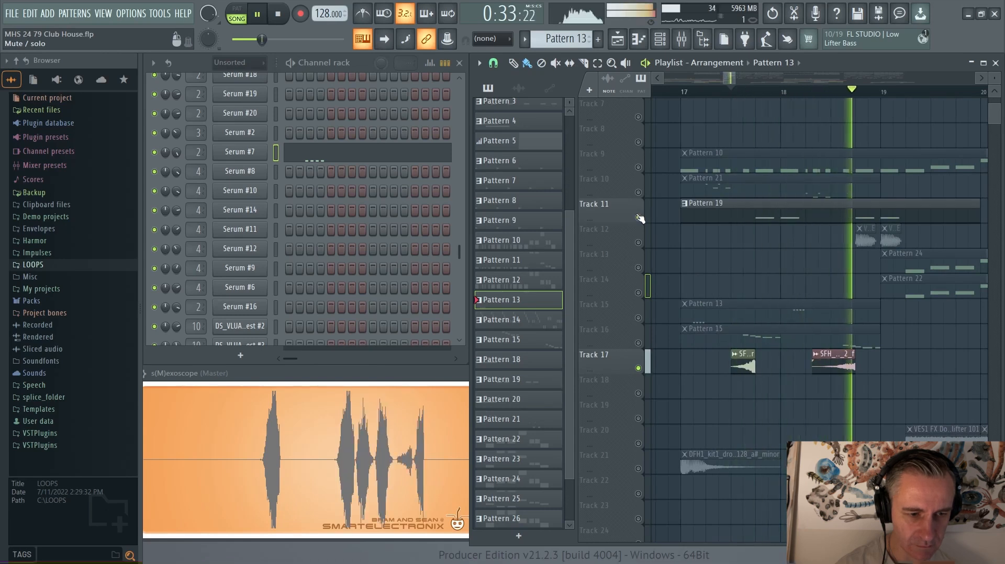
Stop playback, turn all tracks back on and return the playhead to bar 17
key("space")
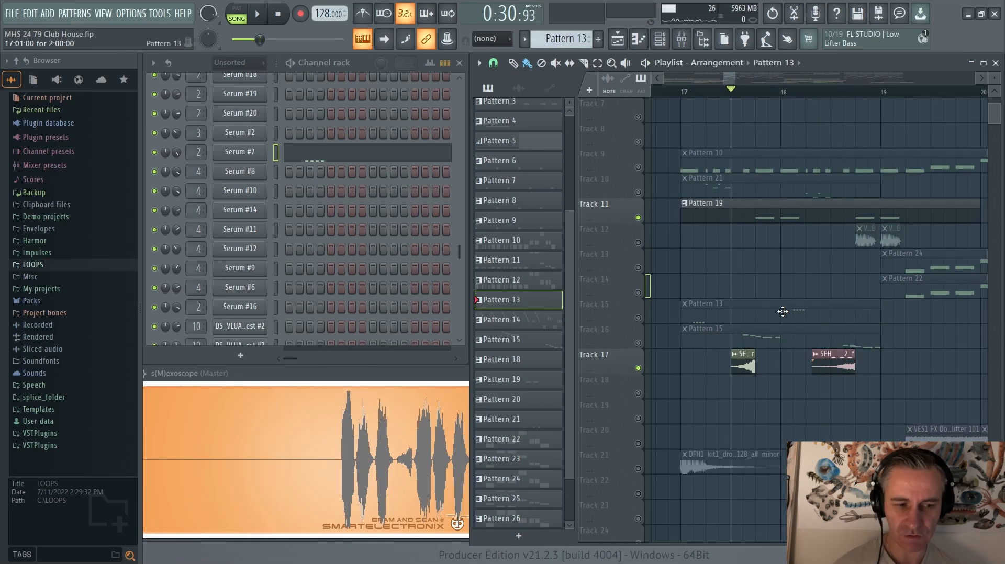
left_click(639, 219, "ctrl")
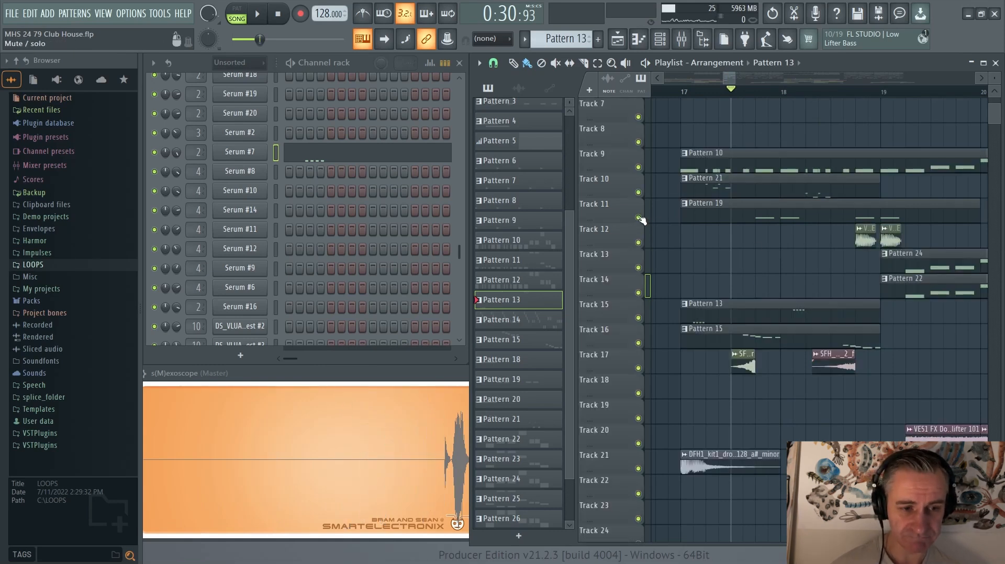
left_click(685, 91)
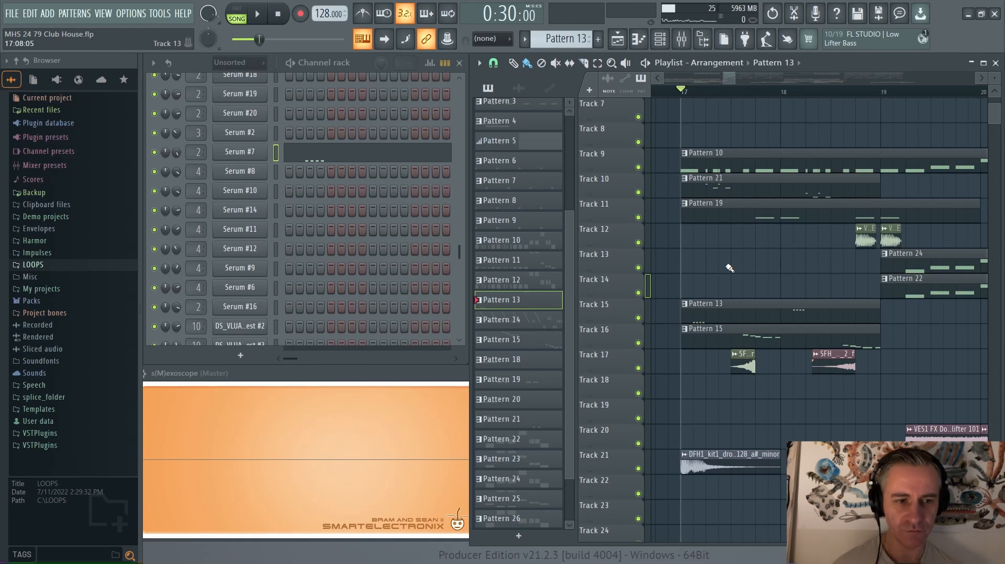
Review the bar 17 to 25 arrangement and play all active tracks together from bar 19
left_click(983, 63)
scroll(482, 280, "down", 5)
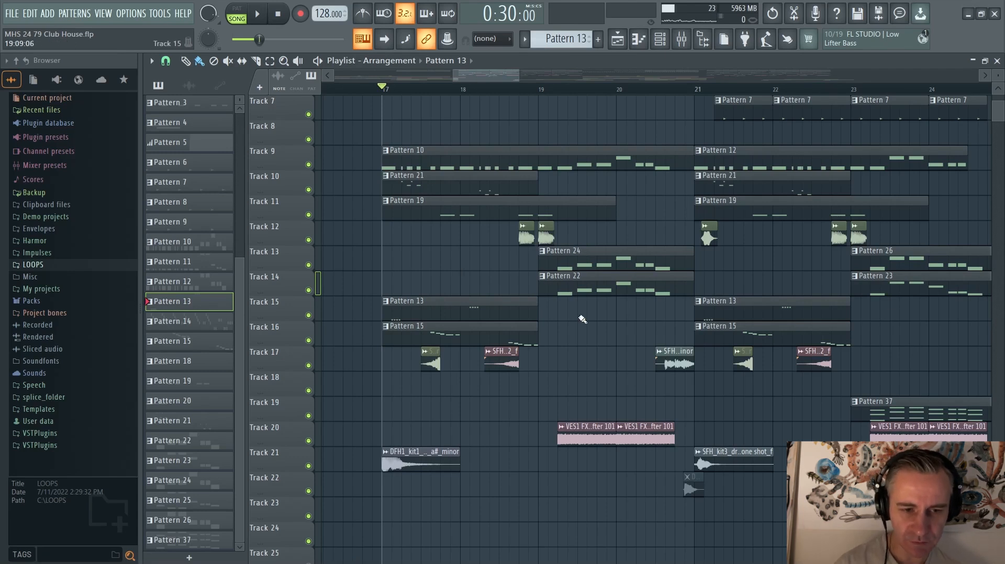
left_click(985, 61)
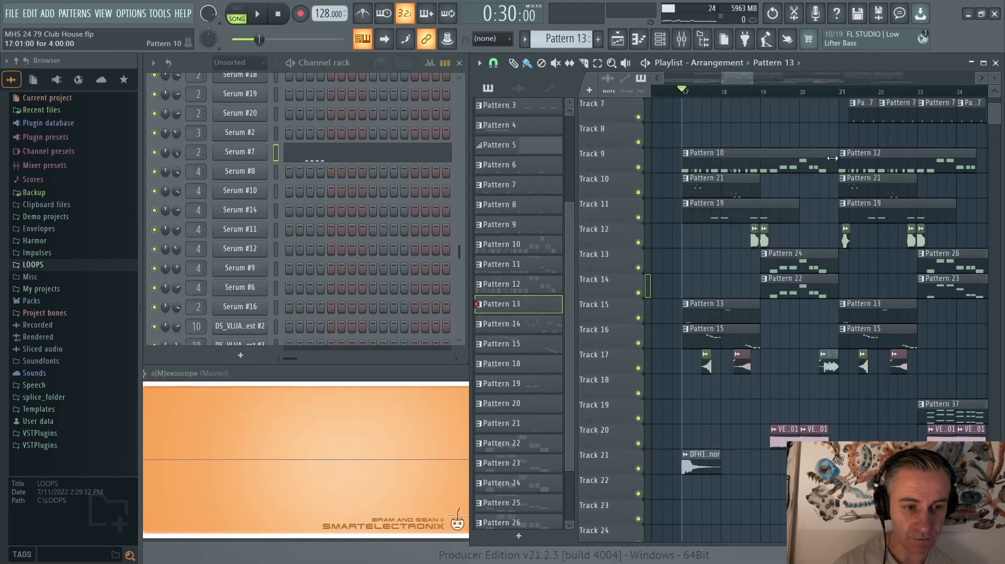
scroll(835, 337, "up", 3)
scroll(812, 329, "down", 1)
scroll(768, 272, "down", 2, "ctrl")
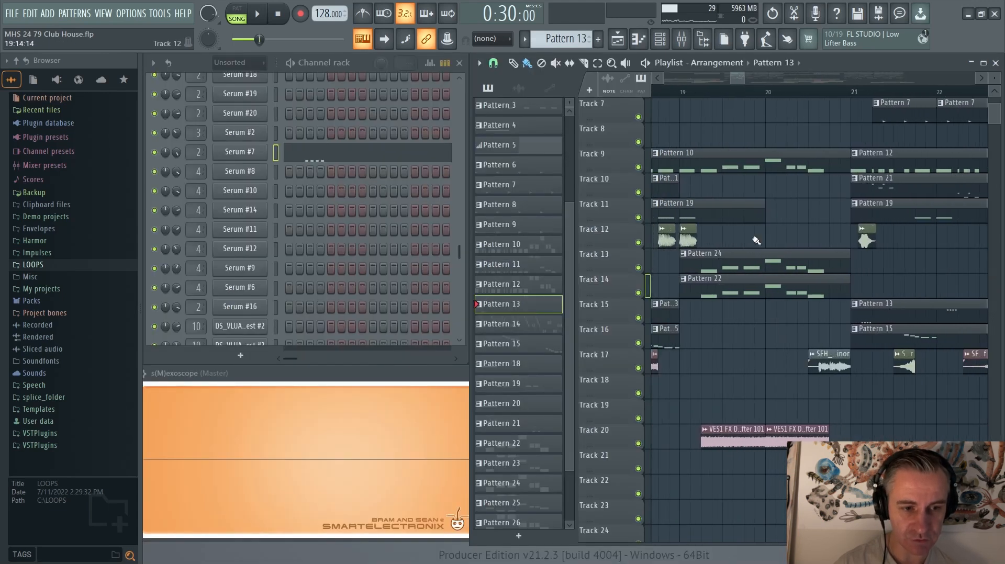
left_click(679, 97)
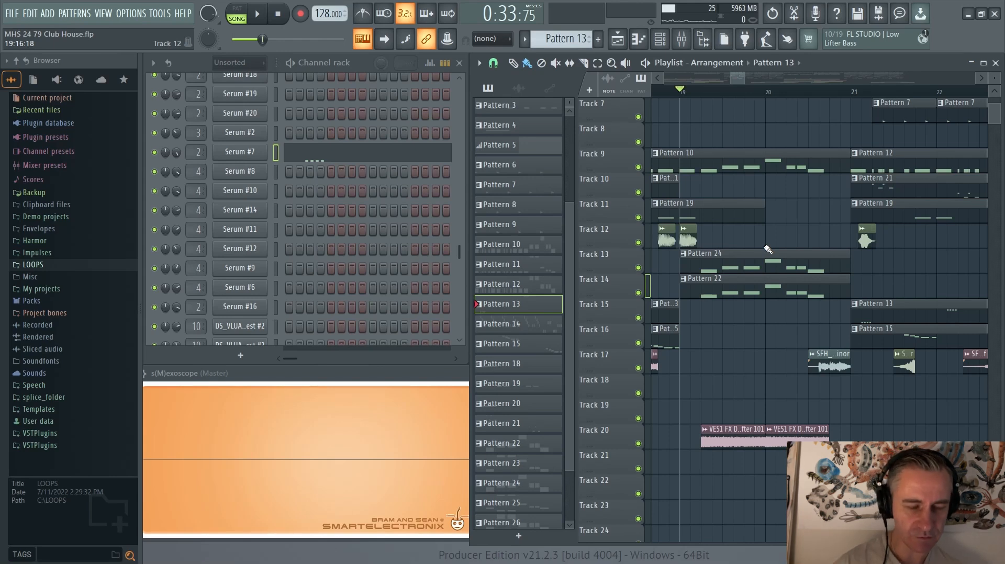
scroll(768, 249, "down", 4)
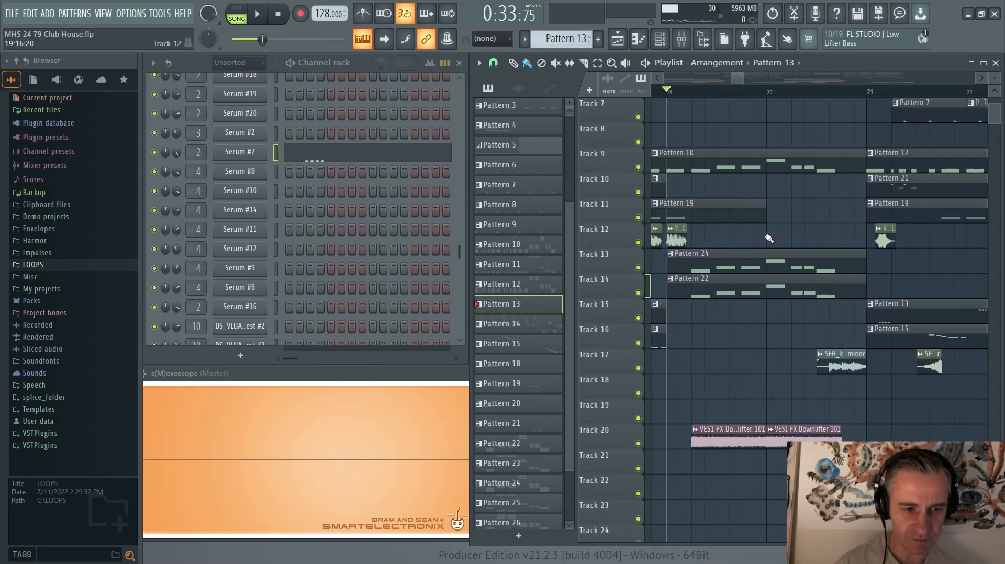
scroll(759, 244, "up", 3)
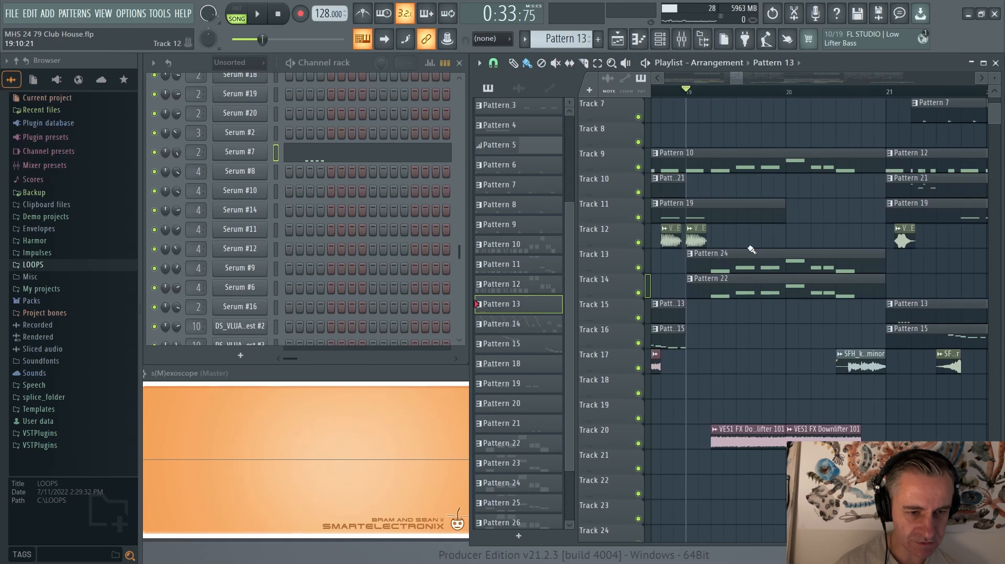
key("space")
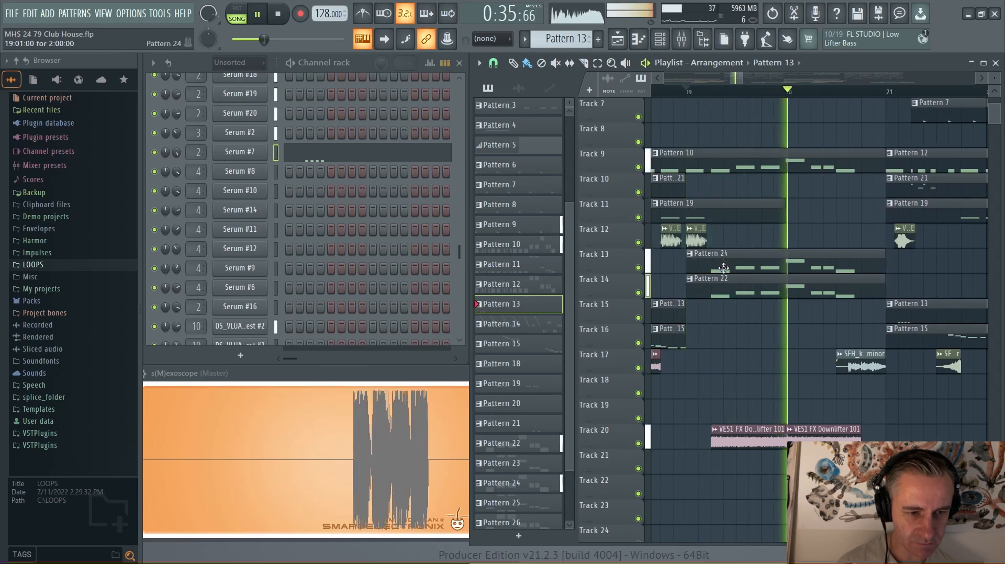
key("space")
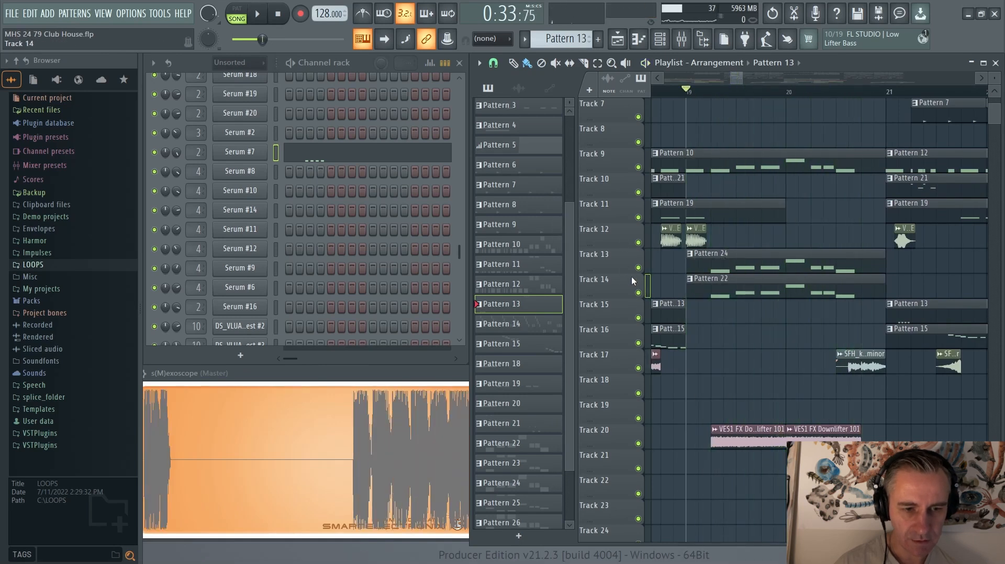
Solo Track 13, play Pattern 24 from bar 19 and inspect its Serum #20 notes
right_click(638, 267)
left_click(736, 262)
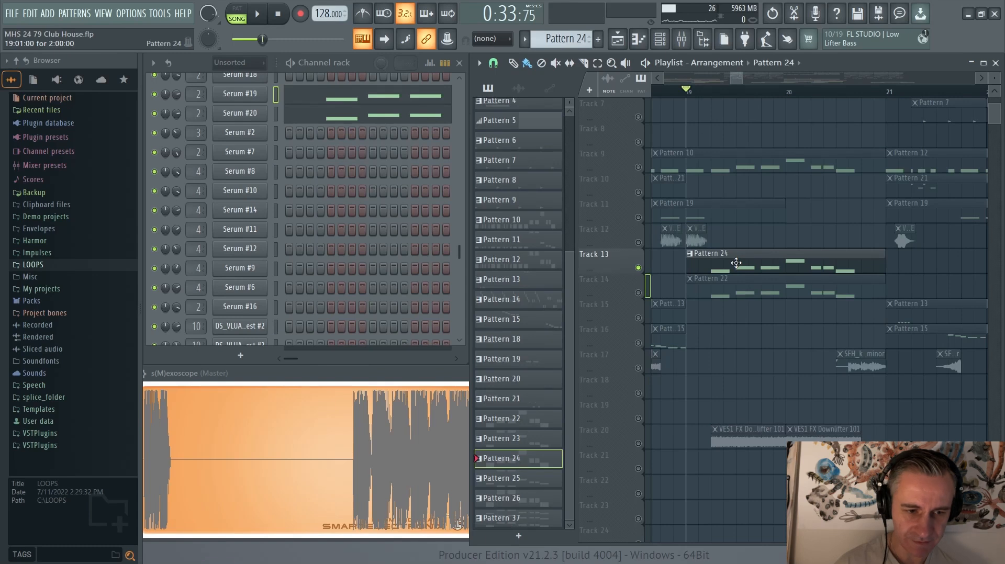
key("space")
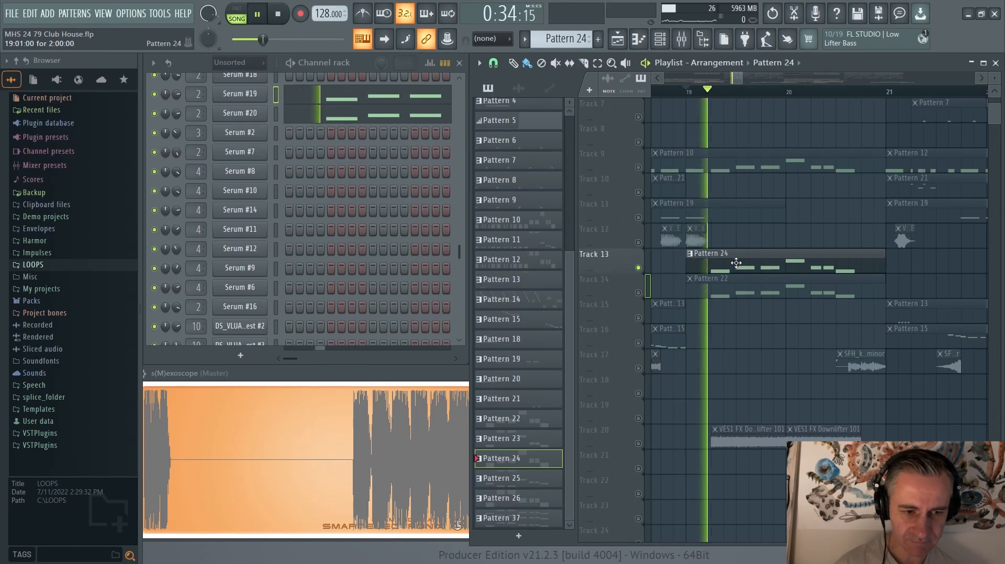
left_click(414, 117)
key("Escape")
key("space")
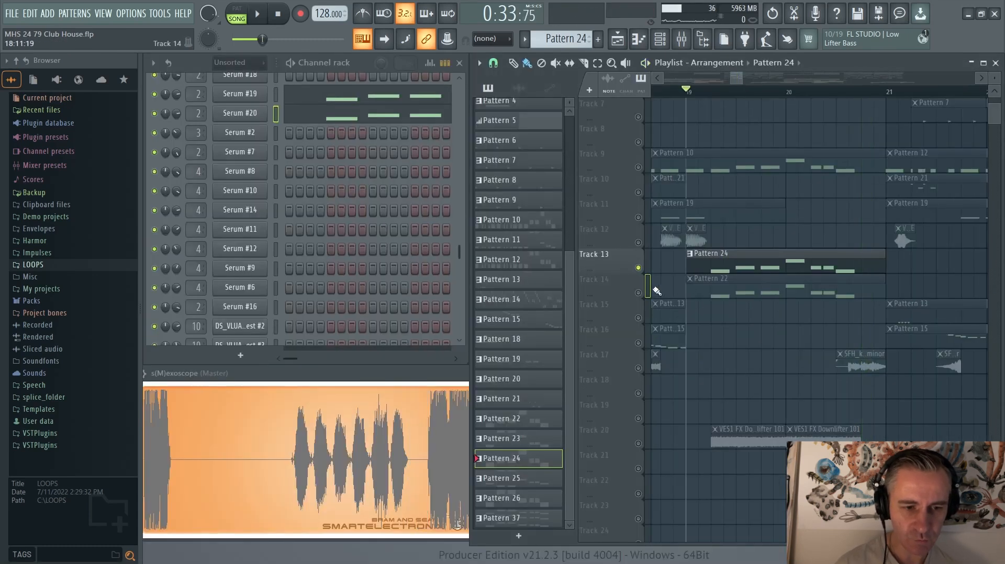
Solo Track 14 and play Pattern 22 from bar 19 while viewing its Serum #18 notes in the piano roll
right_click(638, 293)
left_click(694, 284)
left_click(351, 78)
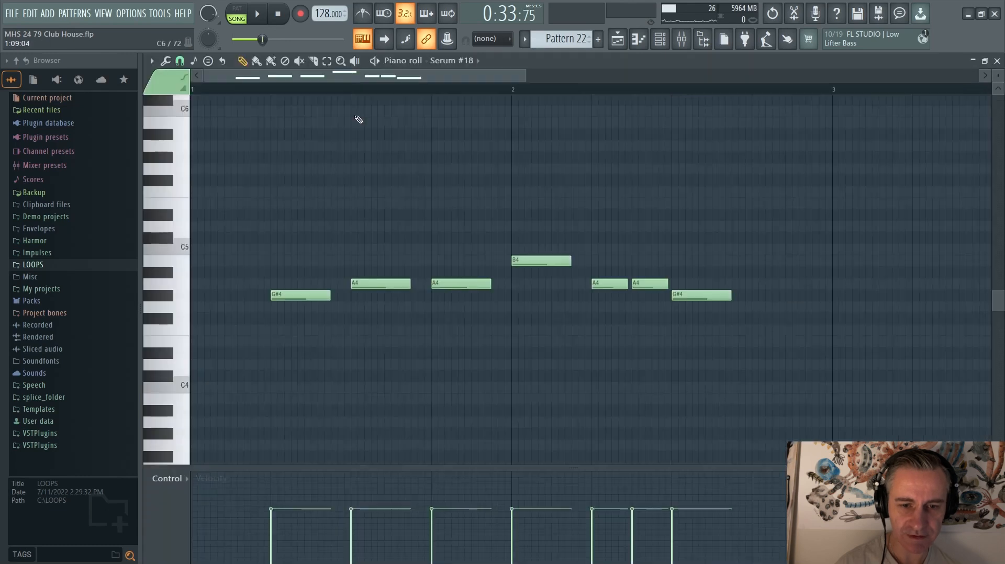
key("space")
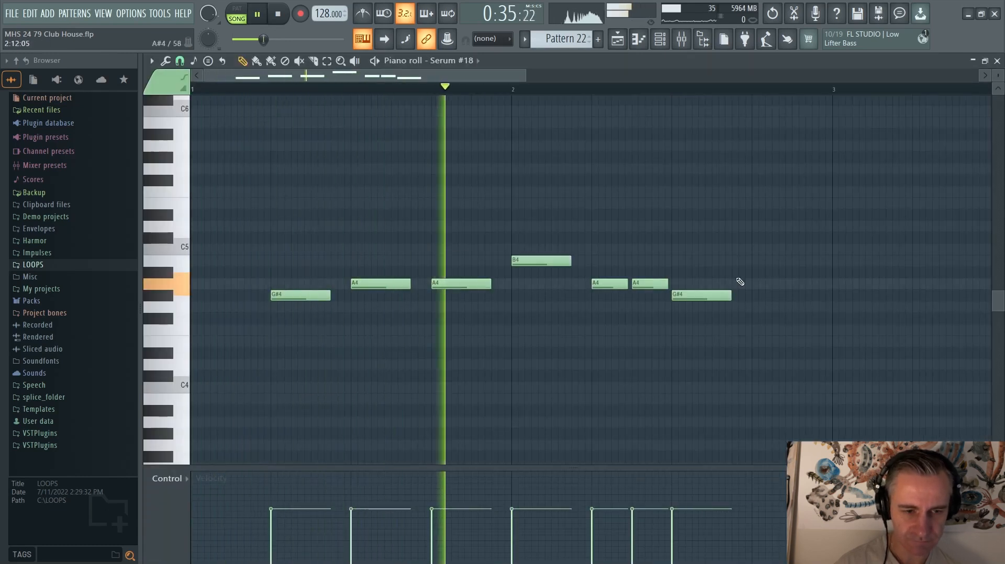
key("Escape")
Unmute Track 13 and play Patterns 24 and 22 together from bar 19, checking the Serum #18 notes again
left_click(638, 268)
key("space")
key("space")
scroll(745, 308, "right", 1)
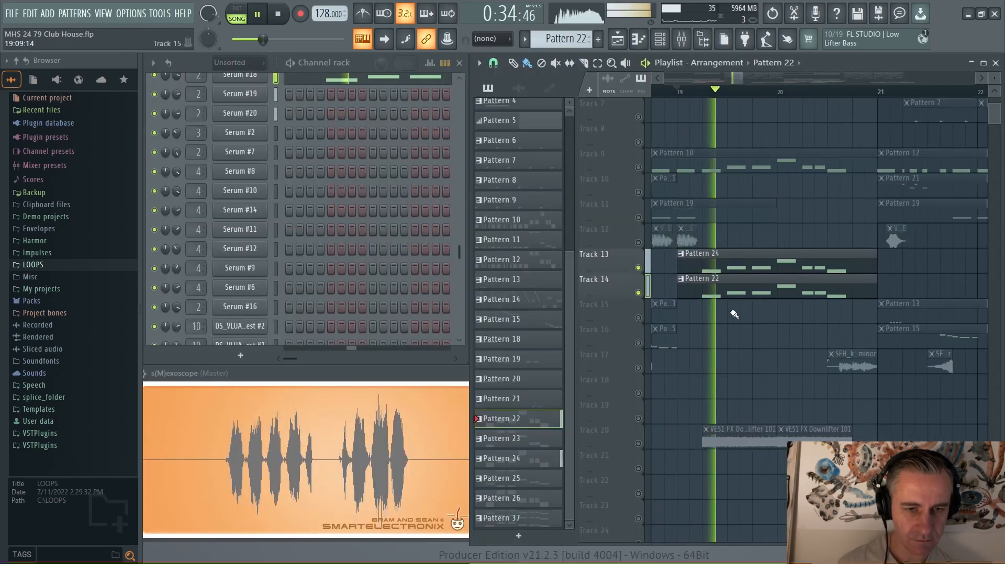
left_click(410, 79)
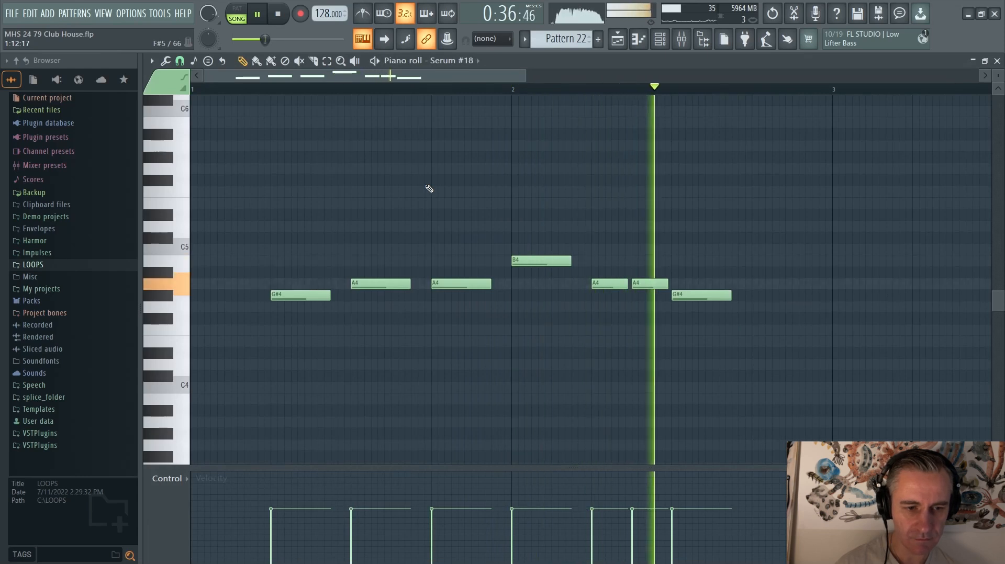
key("Escape")
key("space")
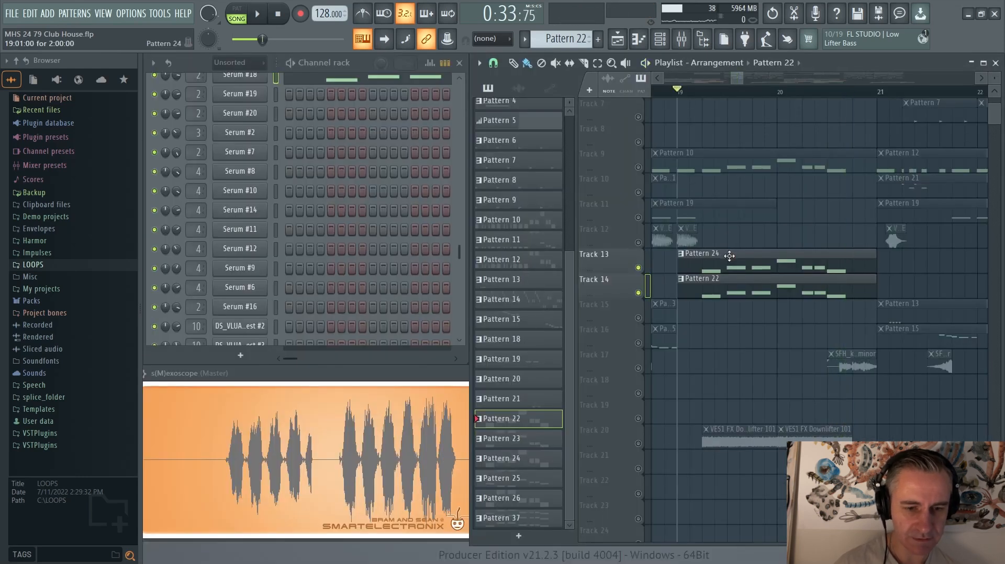
Clear the solo on Tracks 13 and 14 so that all the other active tracks are on again
right_click(639, 167)
left_click(639, 168, "ctrl")
left_click(639, 167, "ctrl")
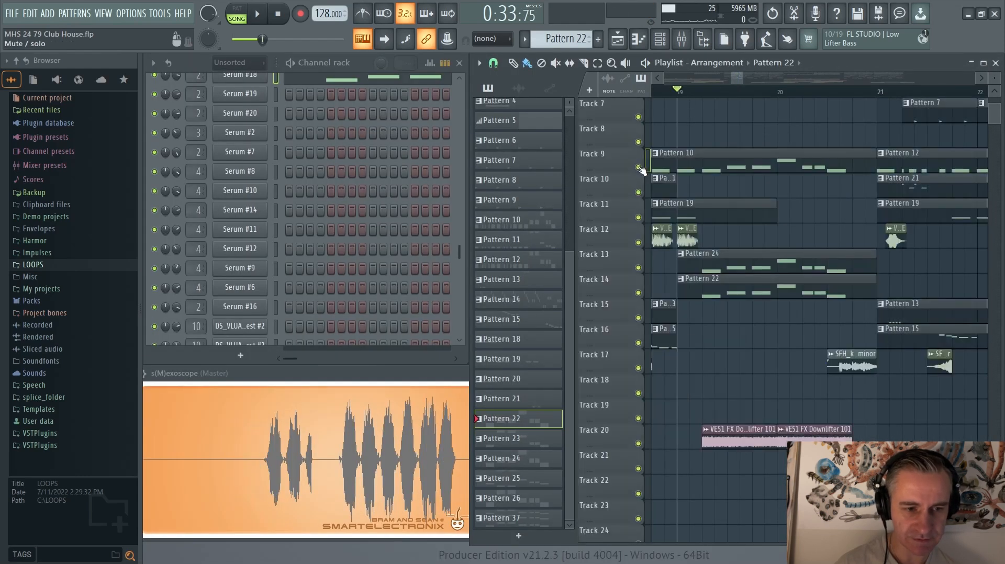
Examine the arrangement around bars 19 to 21, from Track 1 down to the VES1 FX Downlifter clips on Track 20
scroll(683, 264, "up", 2)
scroll(697, 293, "down", 4)
scroll(731, 358, "down", 2)
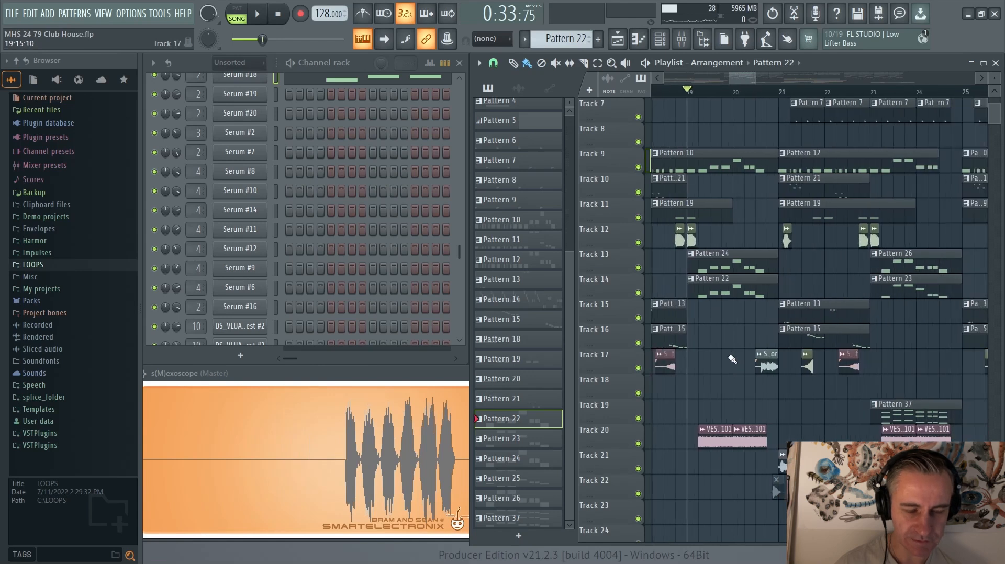
scroll(730, 356, "up", 6)
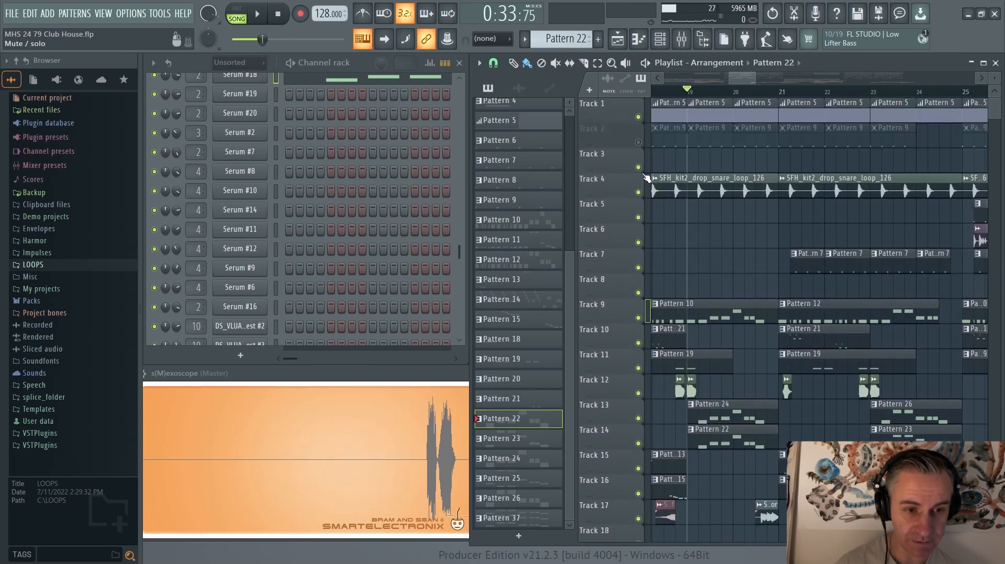
scroll(736, 262, "down", 8)
scroll(733, 246, "down", 3)
scroll(710, 285, "up", 3)
scroll(710, 285, "down", 1)
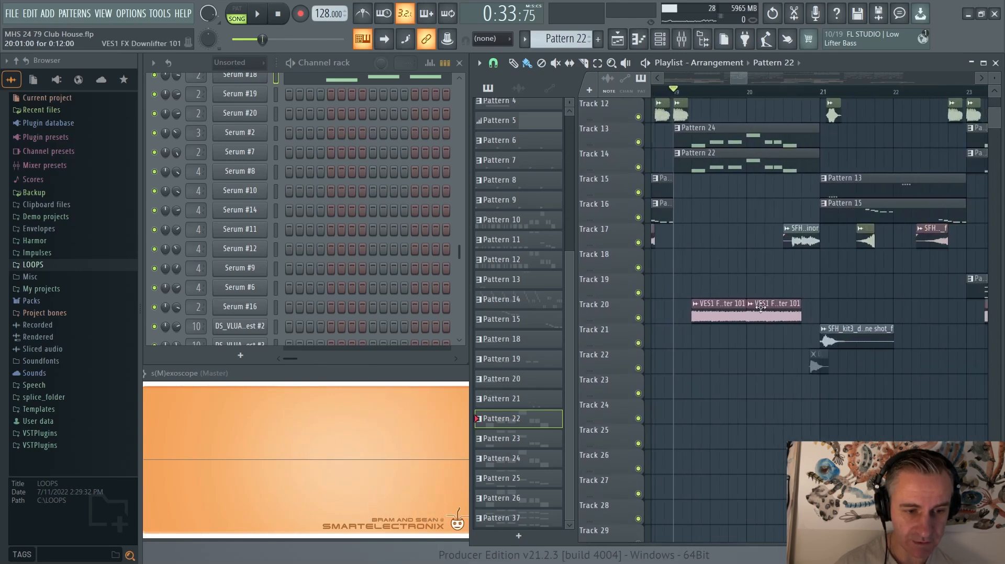
scroll(713, 314, "up", 2)
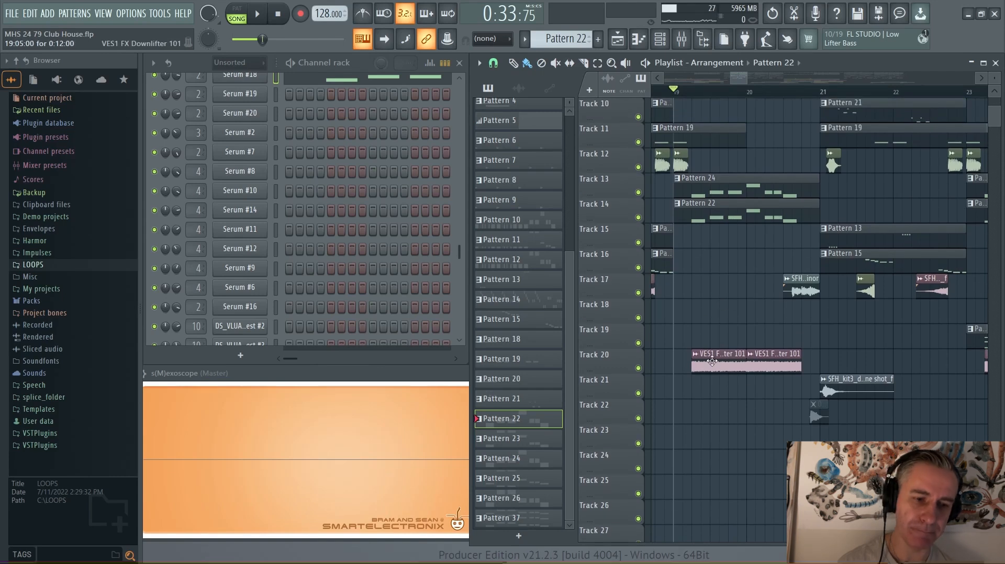
Play the bar 19 phrase with the Track 20 downlifters through the SFH clip on Track 17
key("space")
scroll(728, 330, "up", 1)
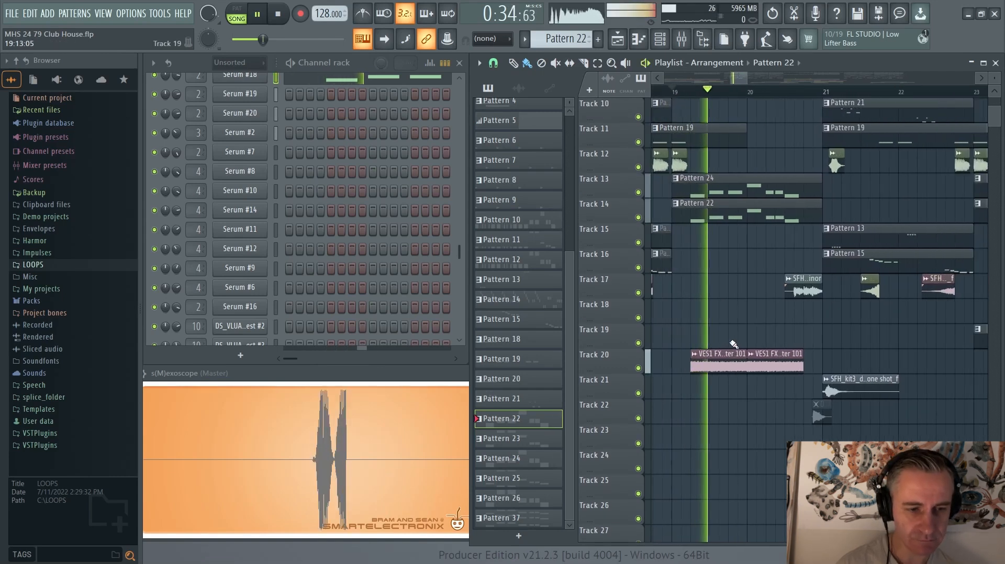
scroll(770, 321, "up", 2)
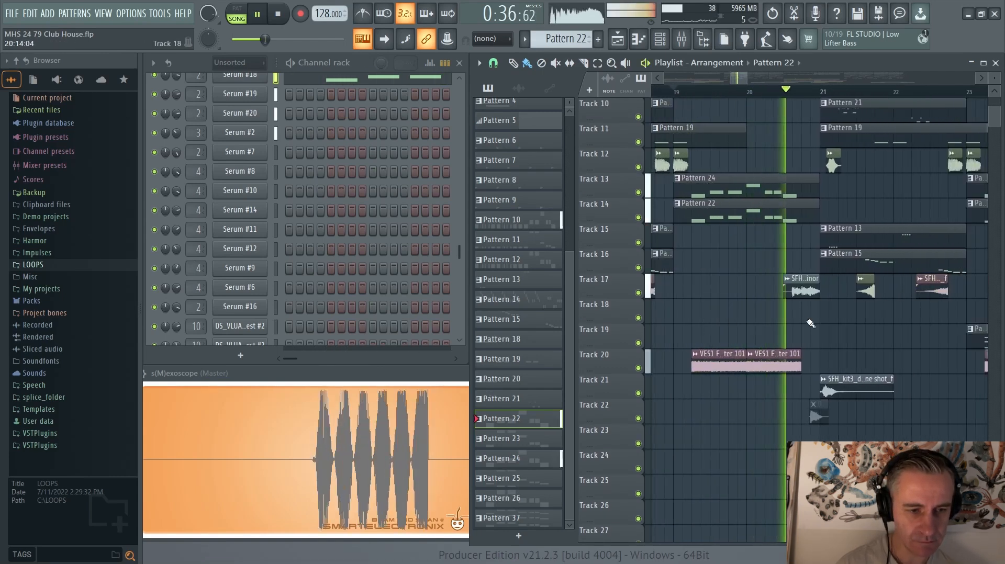
scroll(811, 319, "up", 1)
key("space")
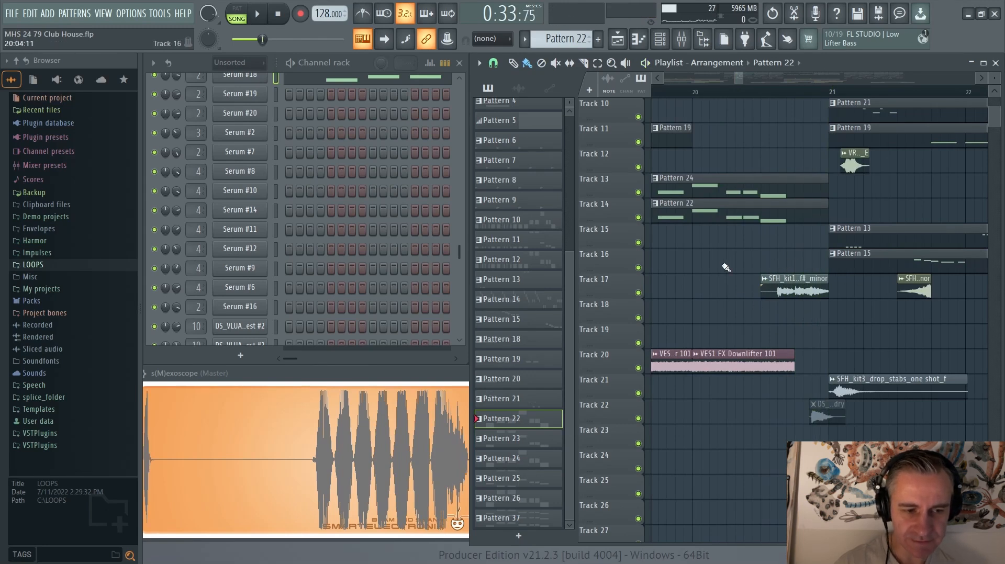
Maximize the playlist, move the playhead to bar 17 and play the opening phrase of the drop
scroll(747, 350, "down", 5)
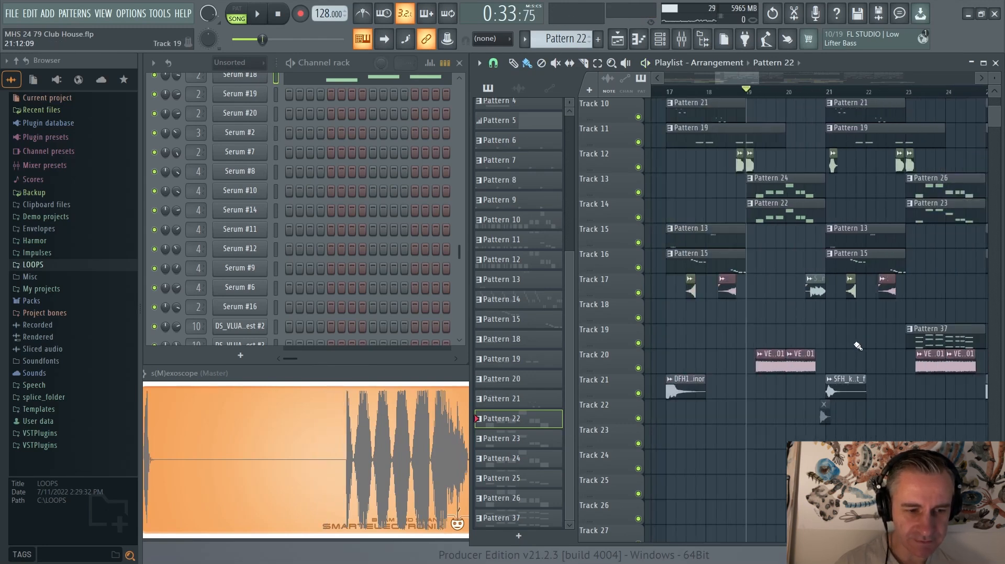
scroll(856, 346, "down", 2)
left_click(983, 63)
scroll(651, 325, "up", 2)
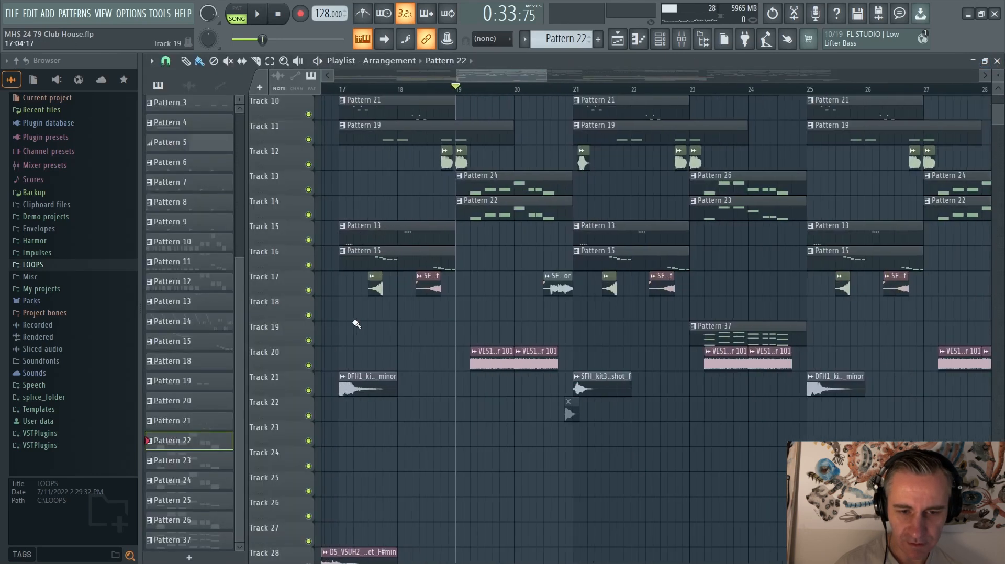
left_click(342, 90)
scroll(378, 338, "up", 2)
scroll(387, 356, "down", 1)
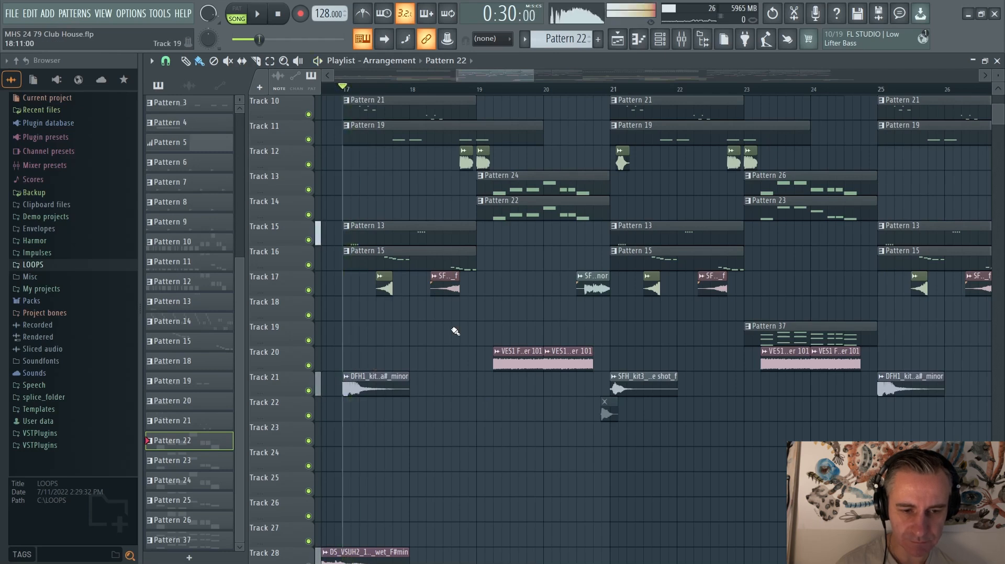
key("space")
key("space")
Play the start of the second phrase twice from bar 21
left_click(611, 89)
key("space")
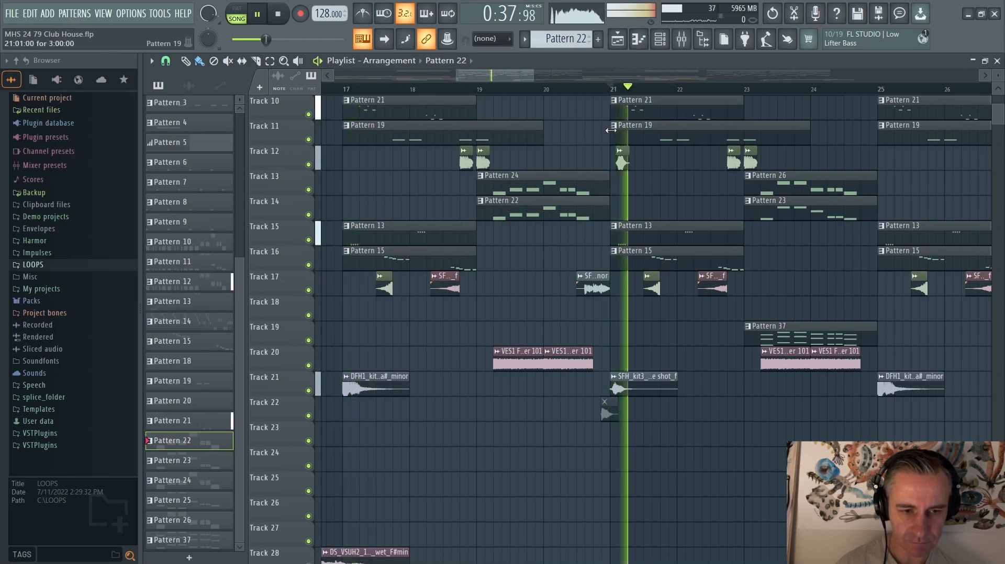
key("space")
key("space")
key("space")
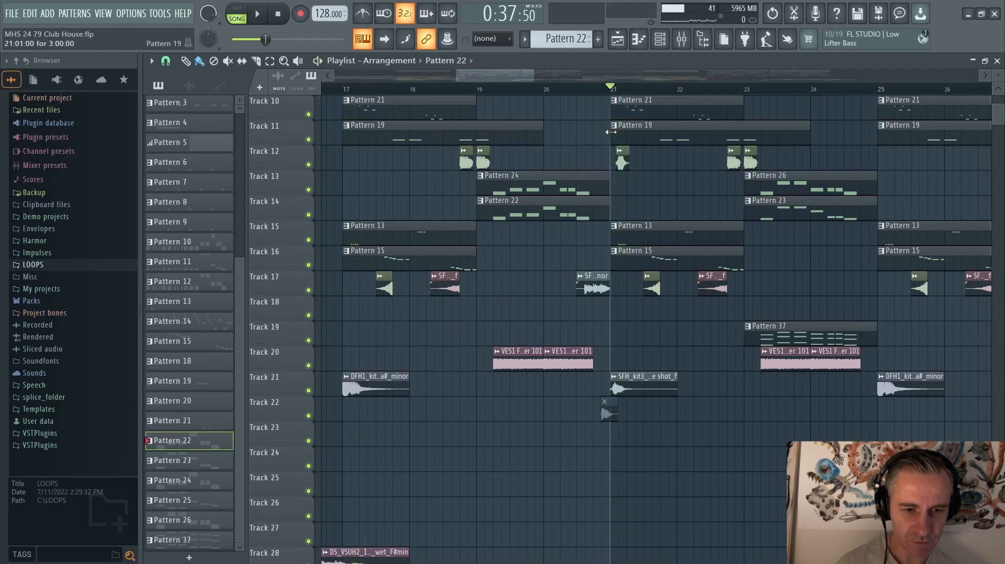
Return the playhead to bar 17 and examine the whole drop section from bar 17 to 33 across the tracks
left_click(346, 88)
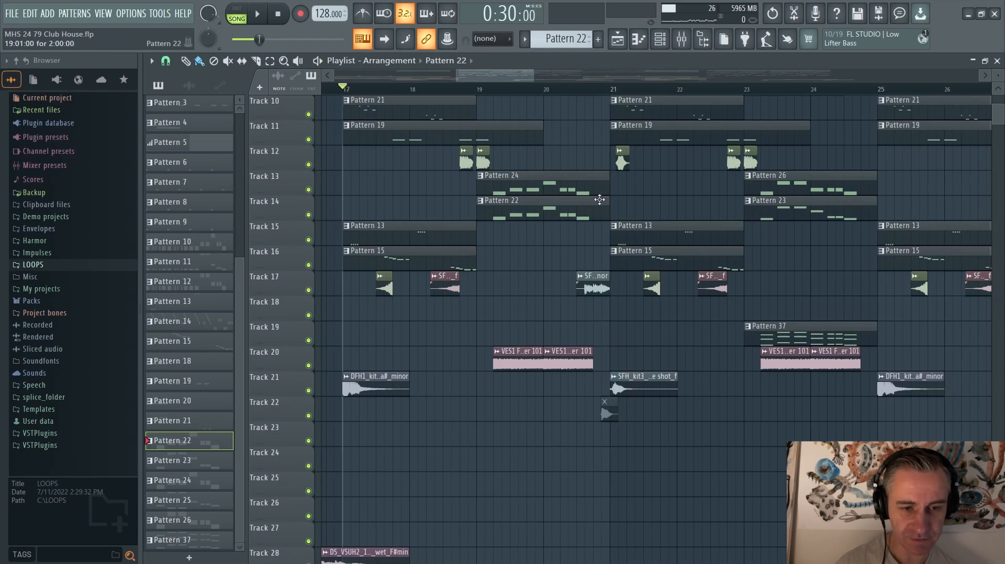
scroll(600, 199, "up", 5)
scroll(480, 262, "down", 5)
scroll(490, 280, "up", 4)
scroll(584, 278, "up", 2)
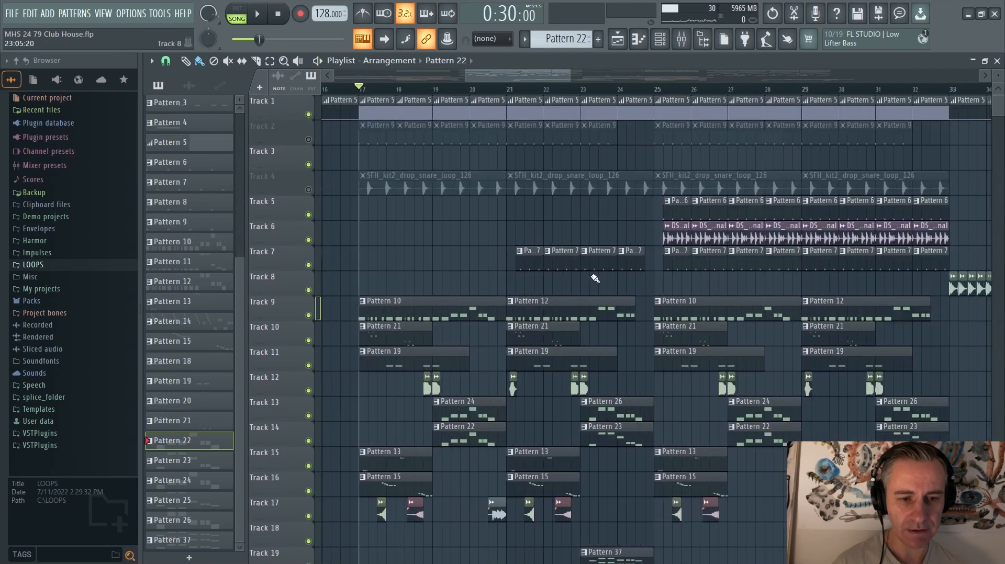
scroll(596, 279, "down", 3)
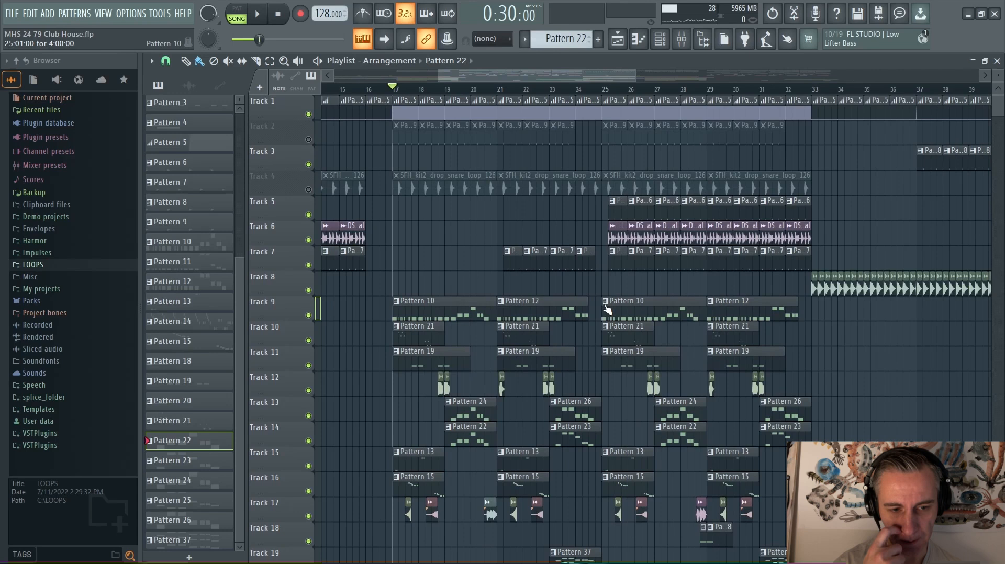
Move the playhead to bar 23 and solo Track 19 with its Pattern 37 clips
scroll(576, 290, "down", 2)
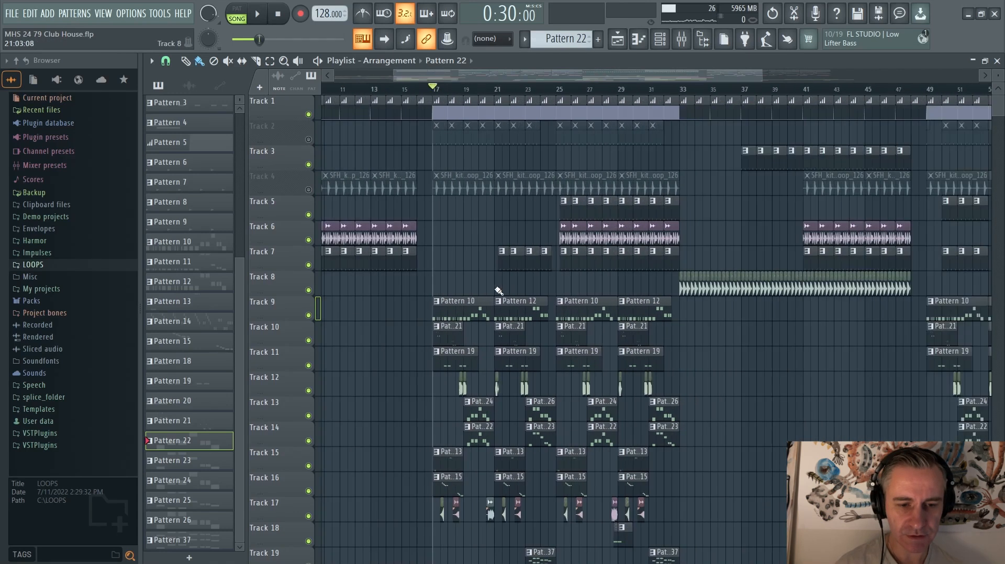
scroll(513, 285, "down", 5)
scroll(508, 282, "down", 2)
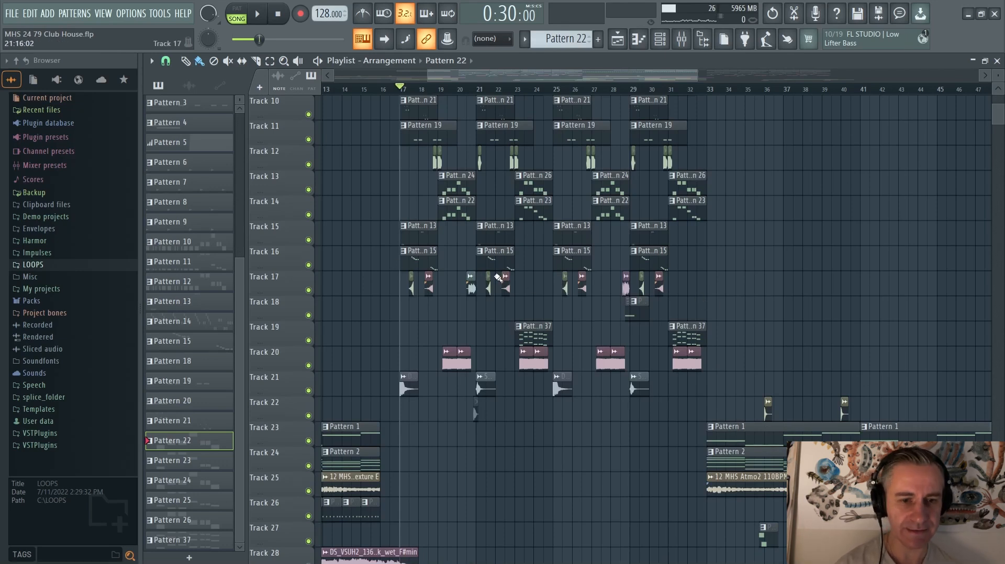
scroll(498, 278, "up", 4)
left_click(521, 88)
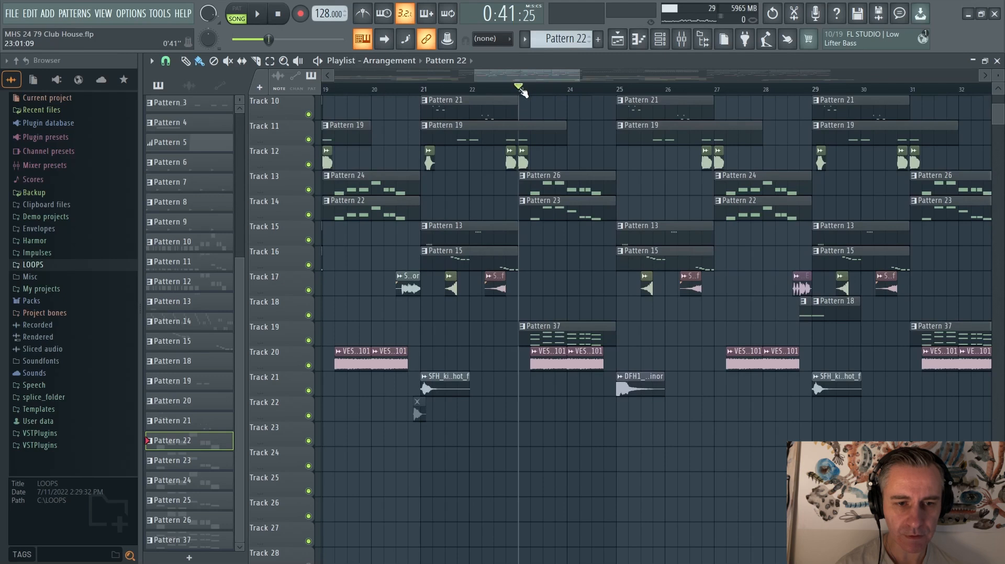
scroll(591, 312, "down", 2)
right_click(309, 341)
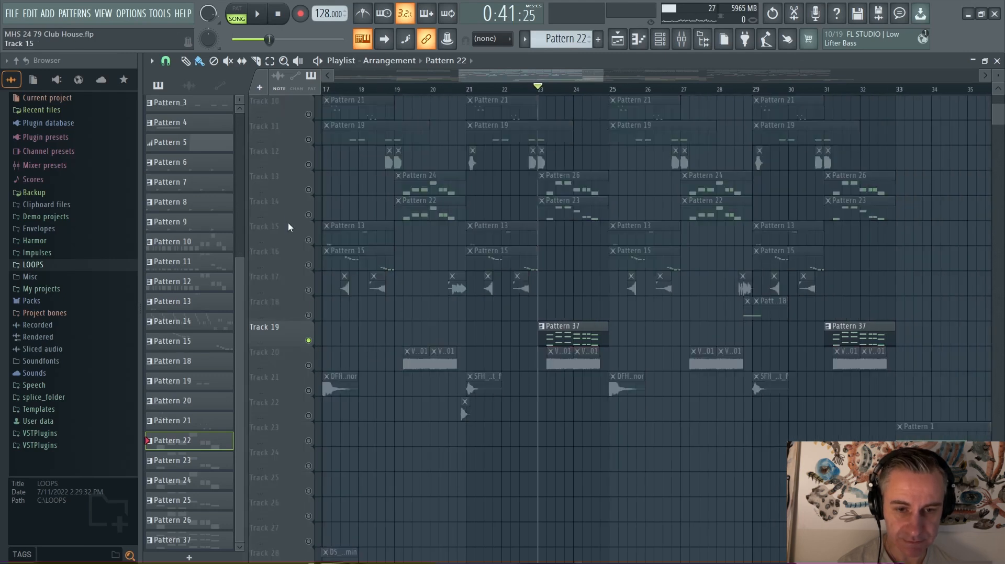
Unmute Tracks 14, 13 and 9 alongside the soloed Track 19 and play the phrase from bar 23
left_click(309, 215)
left_click(309, 190)
scroll(559, 237, "up", 1)
scroll(559, 238, "up", 1)
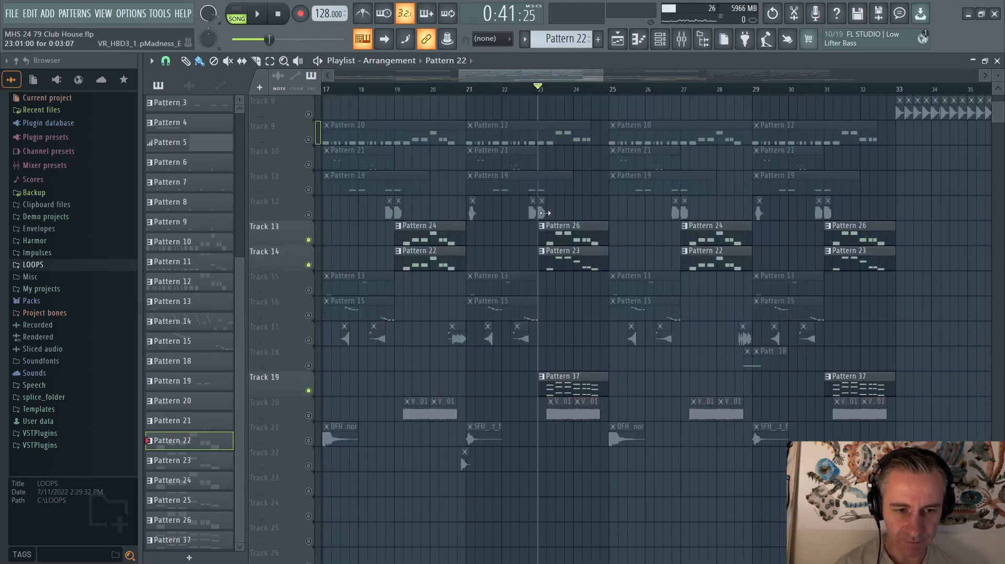
left_click(308, 139)
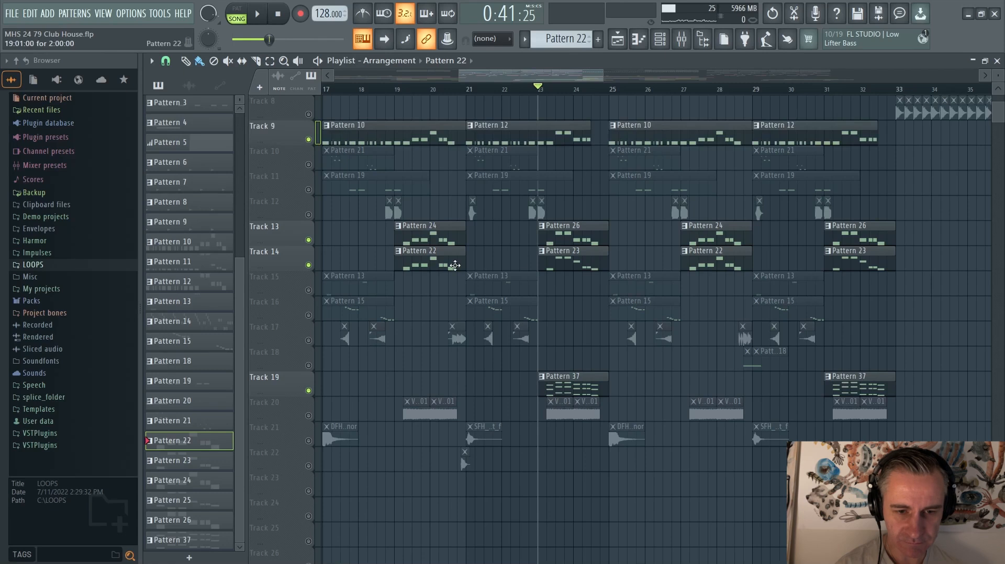
scroll(417, 260, "up", 3)
scroll(403, 266, "down", 3)
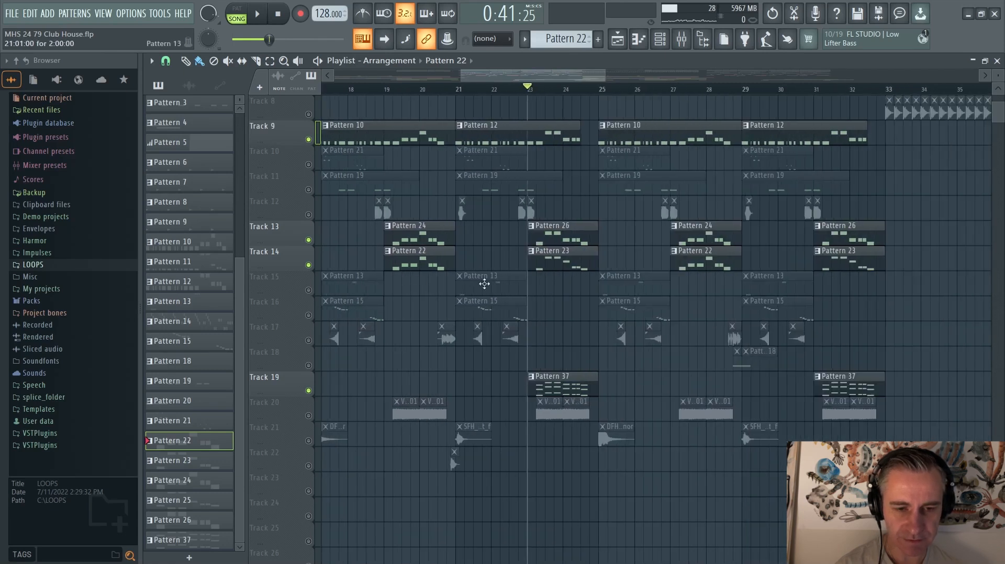
key("space")
scroll(592, 305, "up", 1)
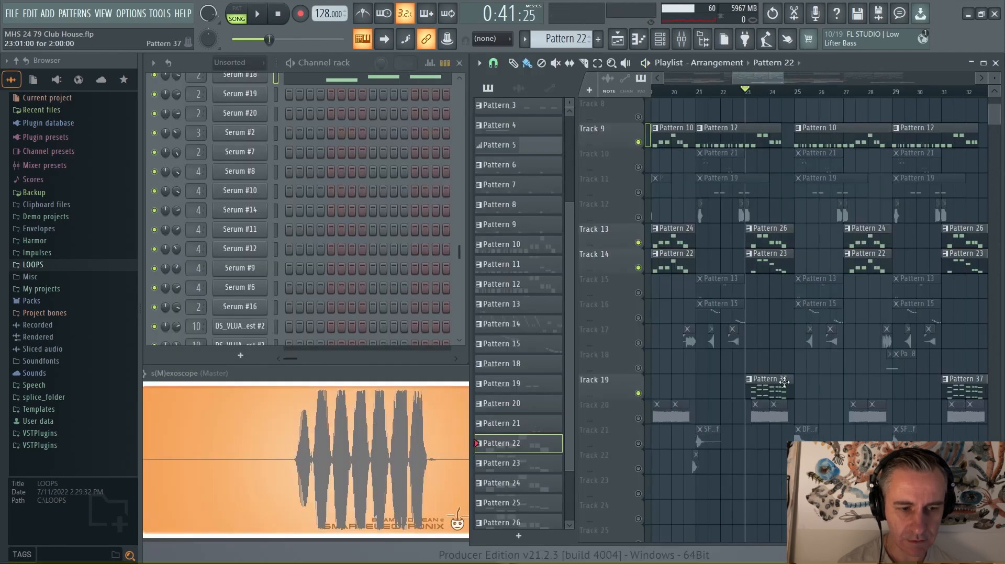
Open the notes of Pattern 37 in the piano roll, play them in pattern mode, and return to the playlist
left_click(784, 382)
left_click(340, 254)
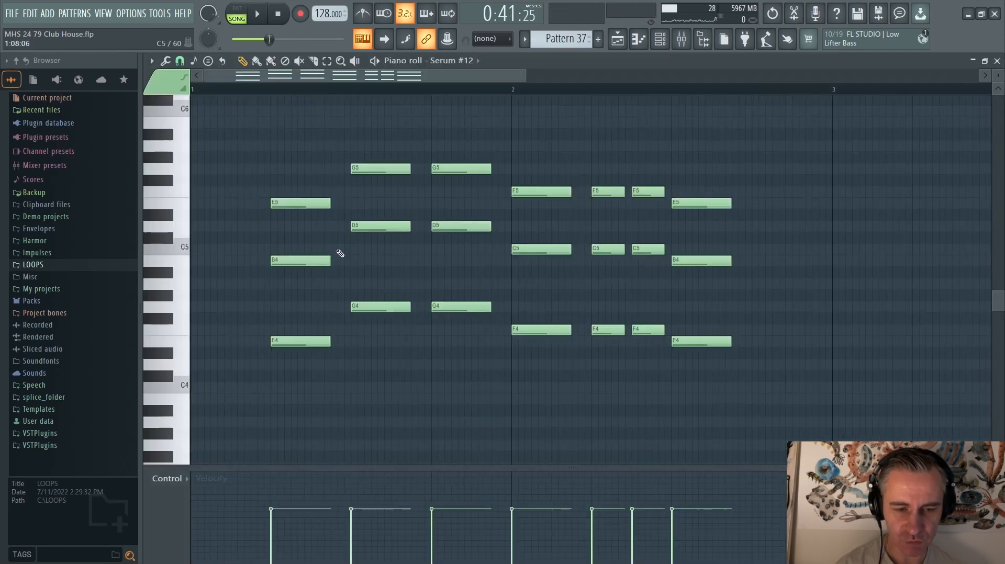
left_click(236, 15)
key("space")
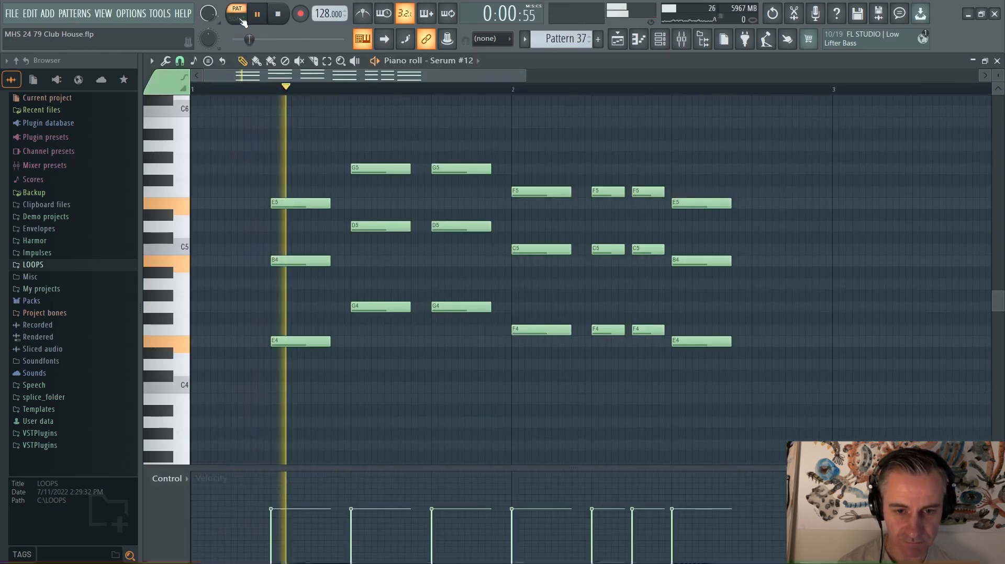
key("Escape")
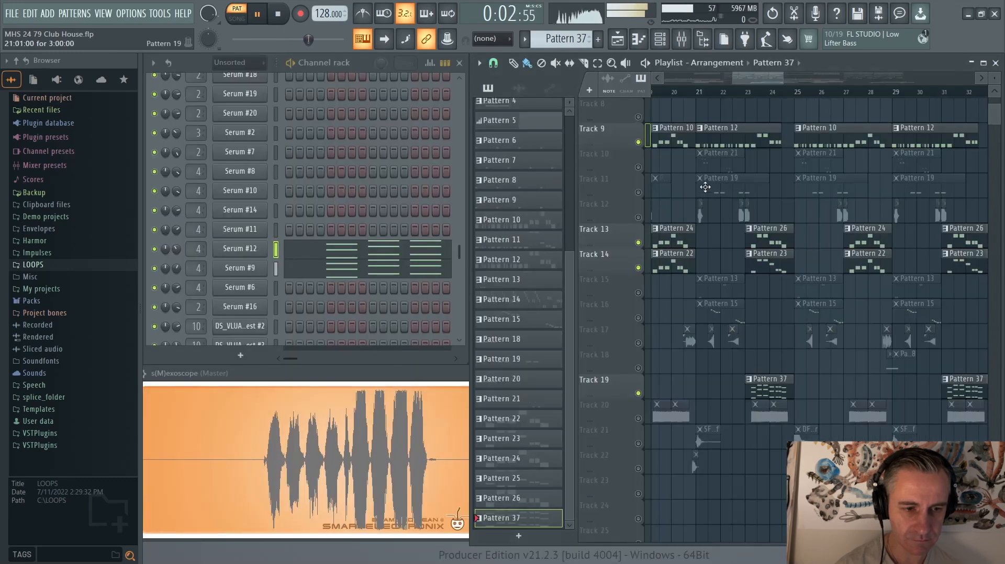
key("space")
Play Tracks 9, 13, 14 and 19 together from bar 23 in song mode, and restore all tracks
left_click(752, 91)
key("space")
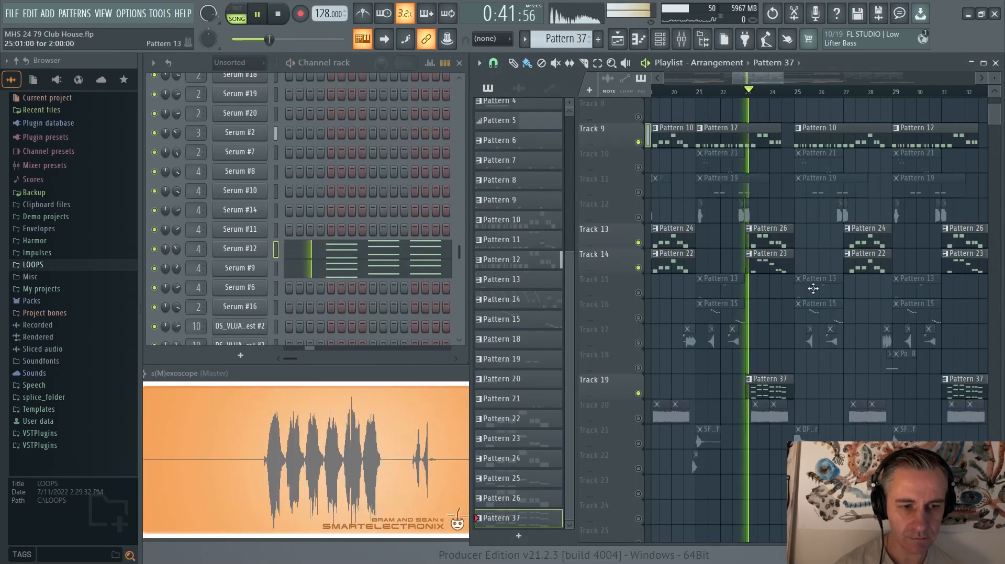
scroll(698, 314, "up", 3)
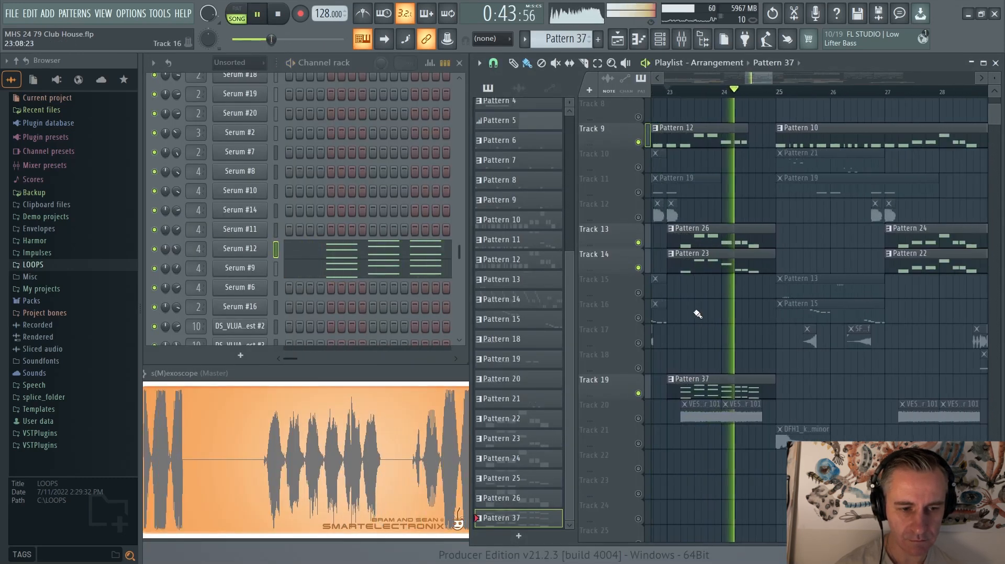
key("space")
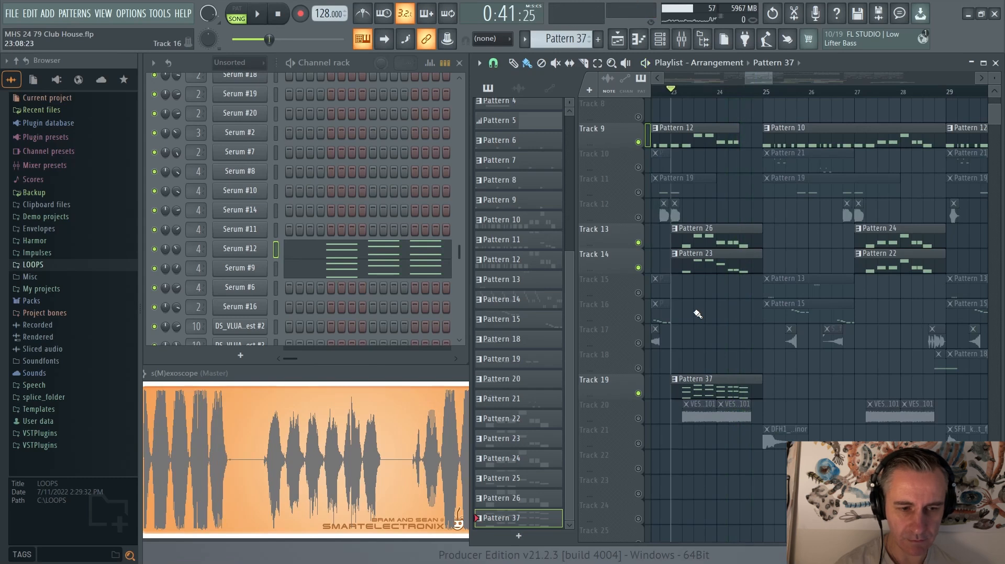
right_click(638, 268)
right_click(638, 268)
Maximize the playlist and play the full arrangement from late in bar 20 into bar 21
scroll(639, 269, "down", 3)
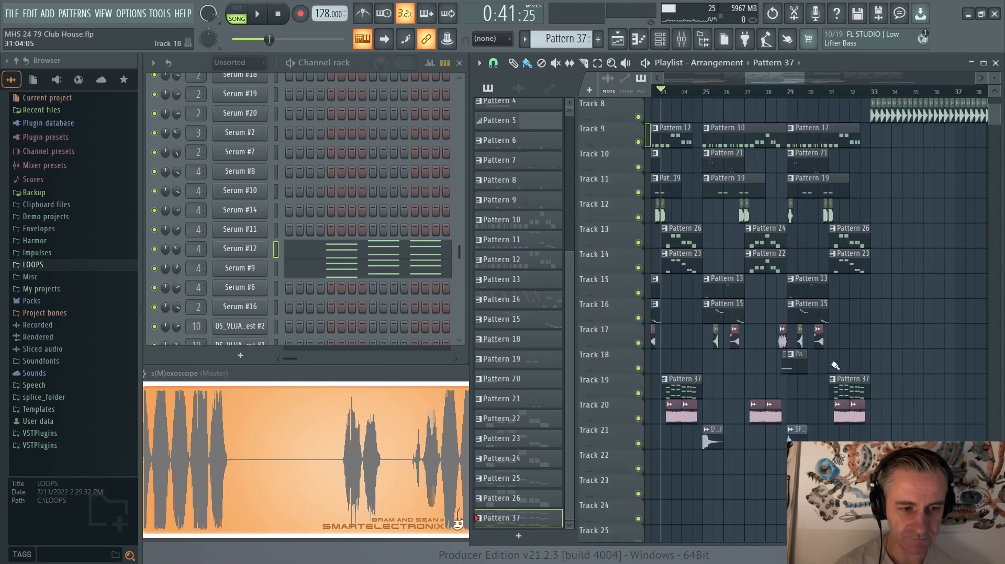
scroll(806, 365, "up", 3)
scroll(759, 363, "up", 3)
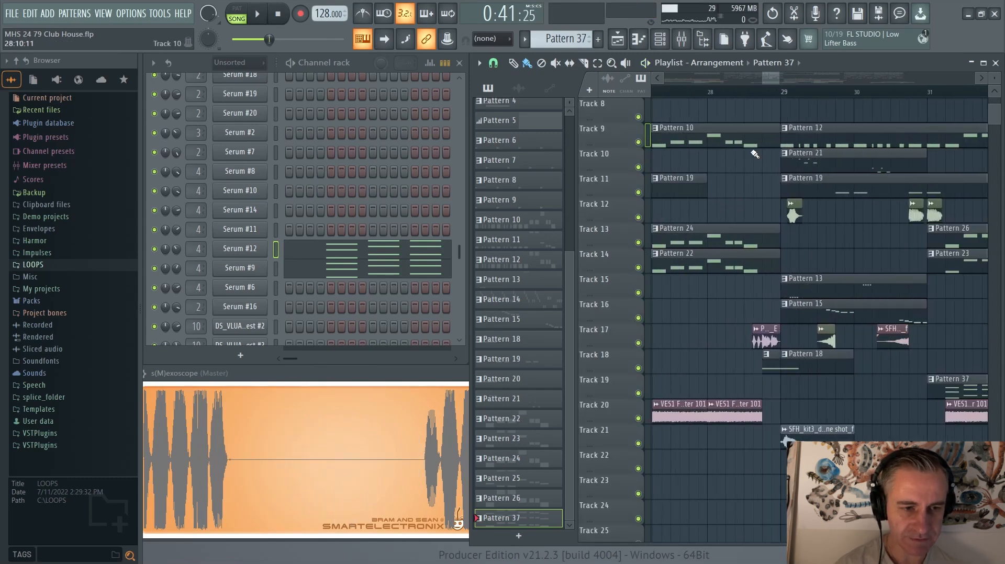
scroll(868, 307, "down", 4)
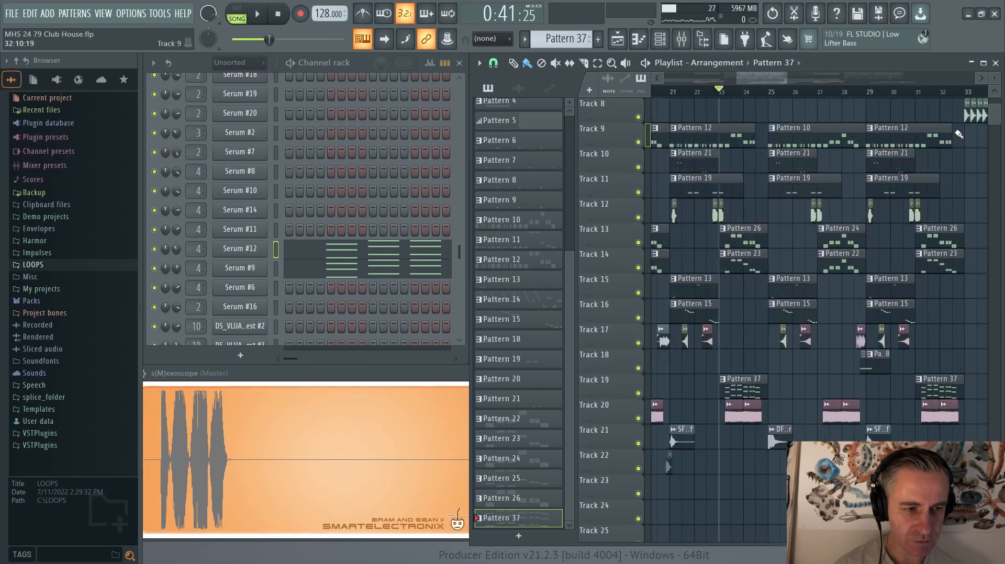
left_click(984, 62)
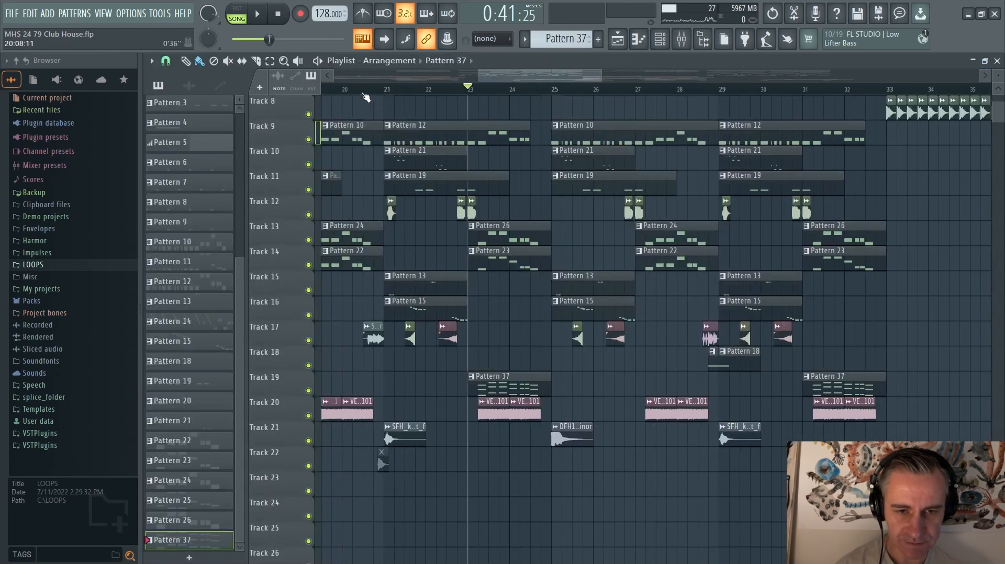
left_click(364, 92)
scroll(384, 350, "up", 3)
scroll(360, 372, "down", 1)
key("space")
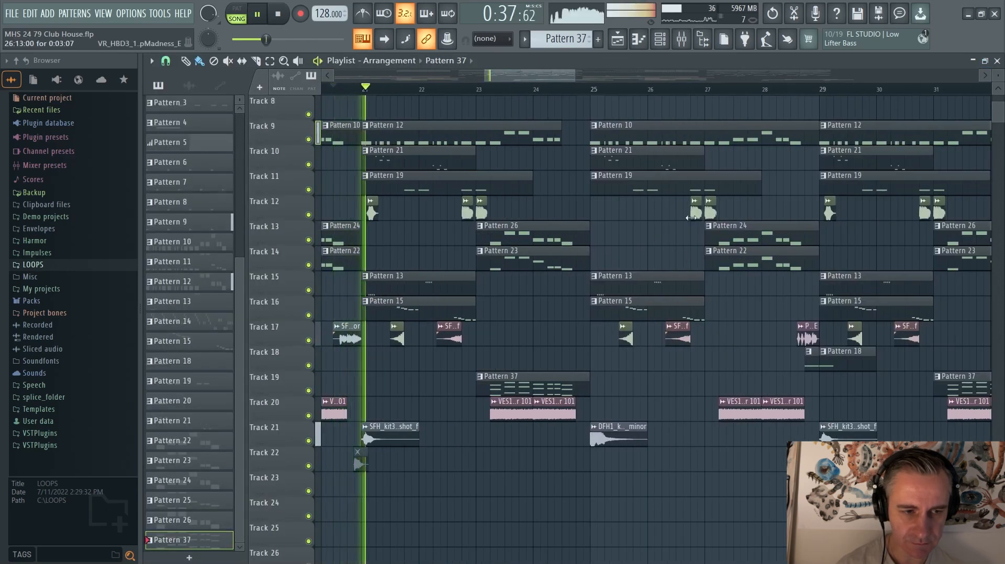
Play the transition from the end of bar 28 into bar 29 with all tracks active
left_click(793, 90)
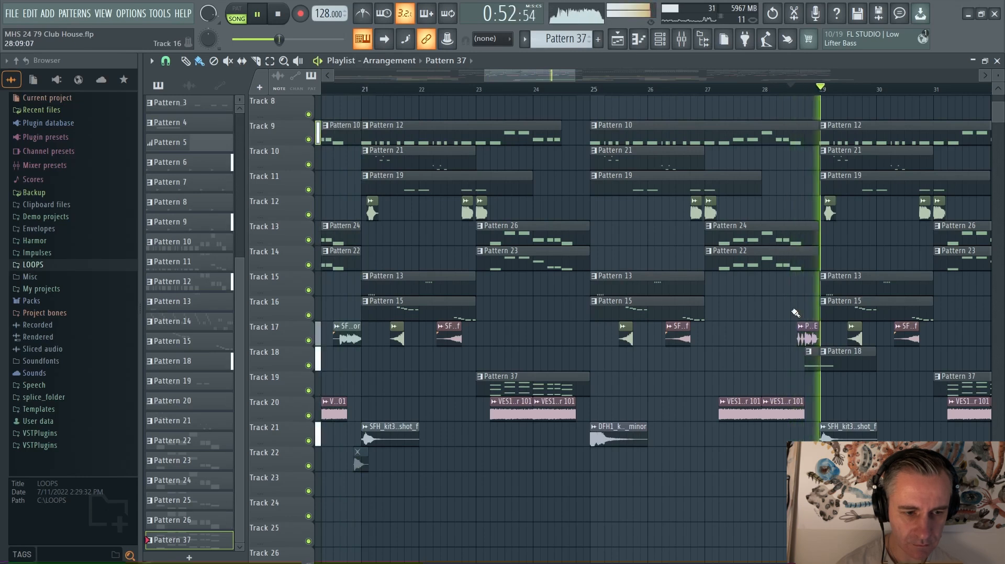
key("space")
scroll(718, 303, "up", 3)
left_click(615, 93)
key("space")
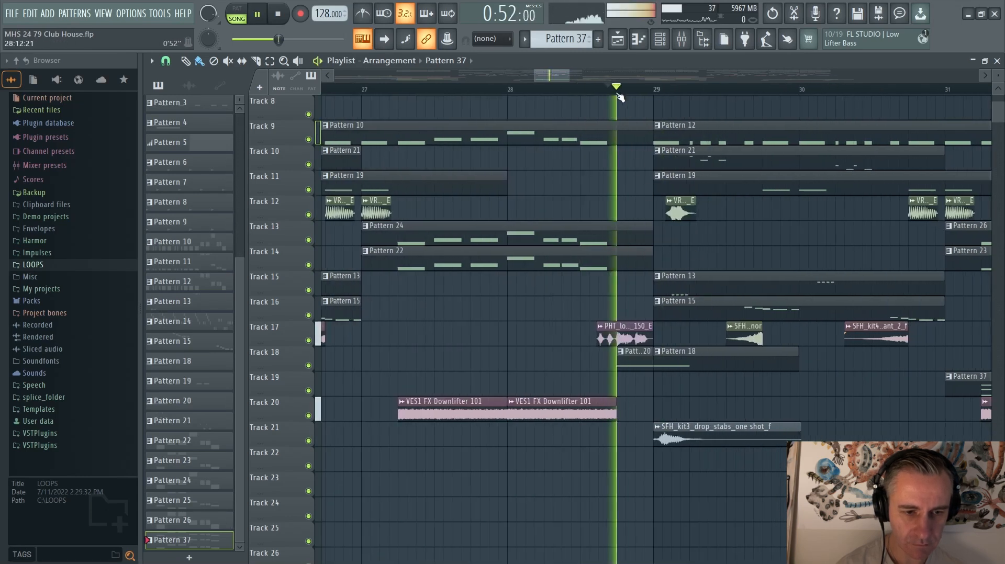
Solo Track 18 and play its Pattern 20 and Pattern 18 clips across the start of bar 29
key("space")
scroll(672, 381, "up", 3)
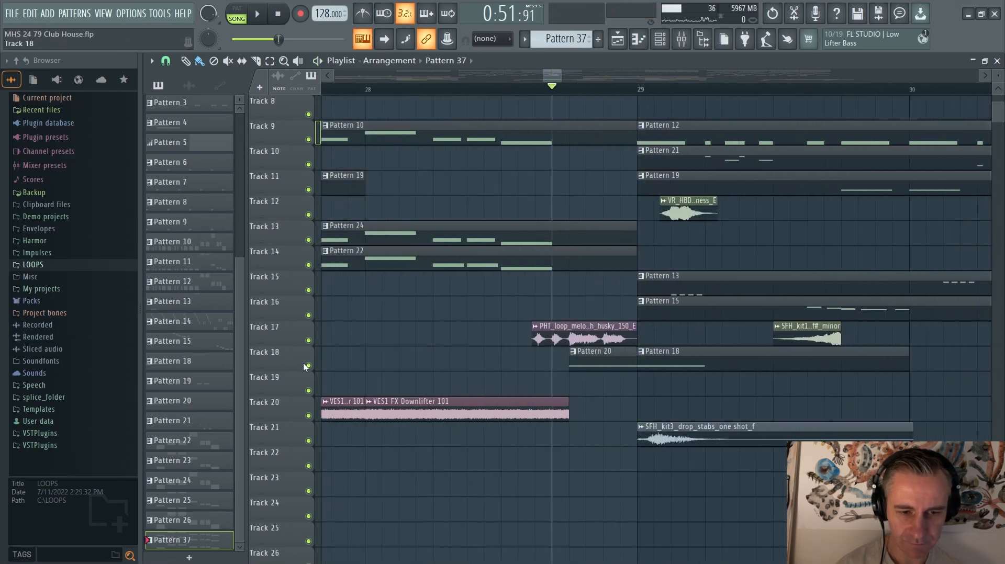
right_click(309, 365)
key("space")
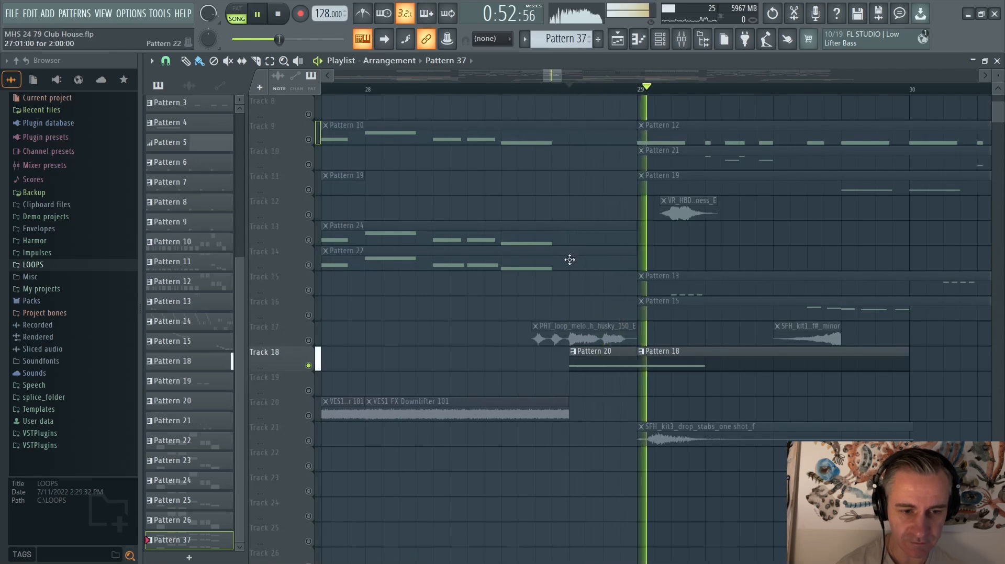
Audition Track 18 with Track 21 and Track 12 added, restore all tracks and stop playback
left_click(308, 442)
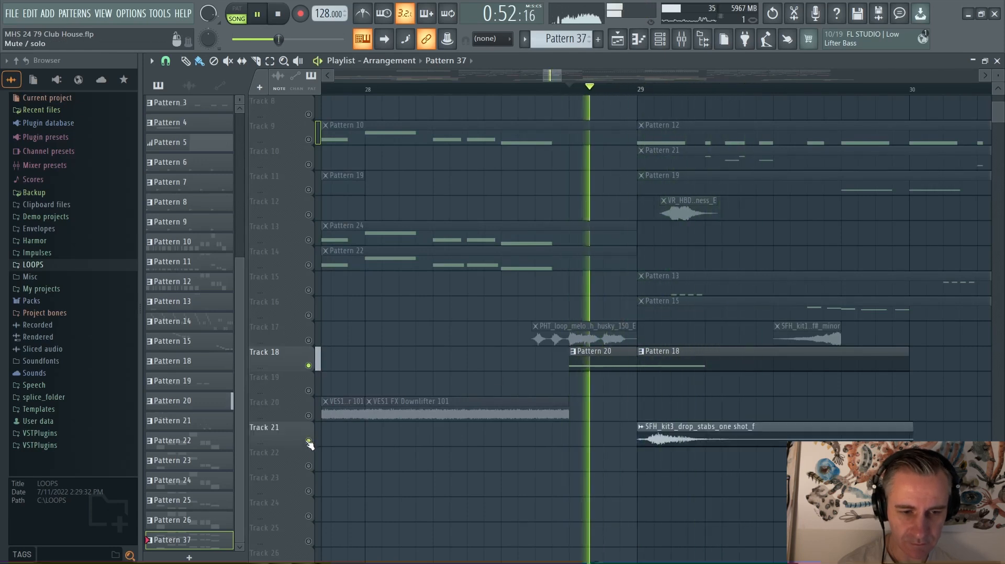
scroll(310, 445, "down", 2)
left_click(309, 215)
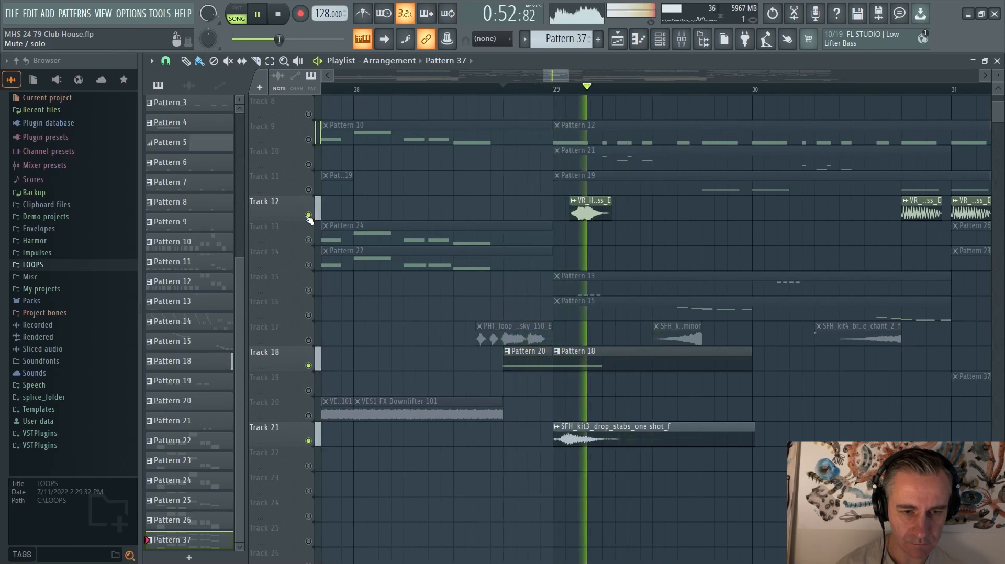
right_click(309, 215)
key("space")
Play the last phrase of the drop from the middle of bar 28 with all tracks active
scroll(604, 240, "up", 2)
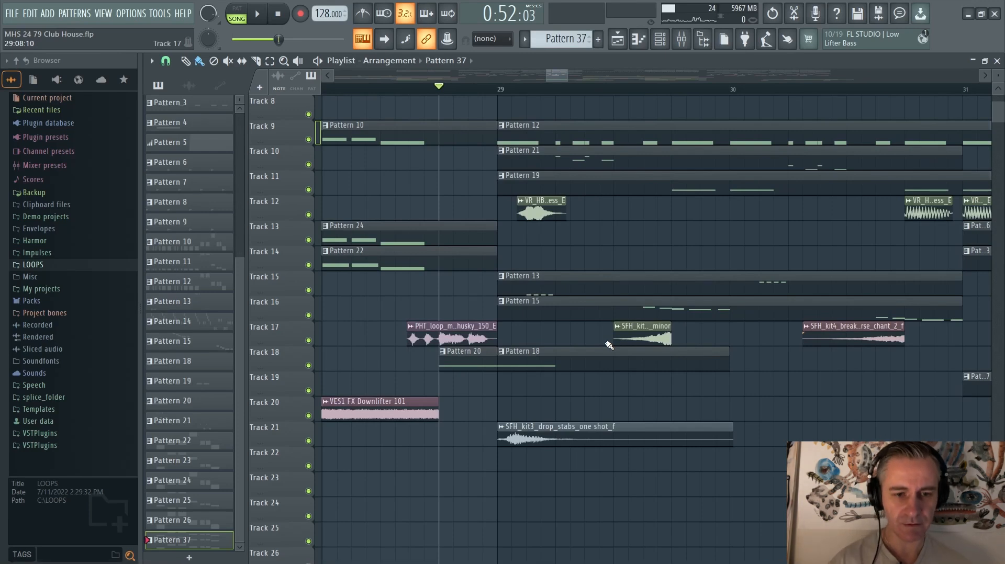
scroll(616, 275, "down", 2)
scroll(594, 283, "up", 2)
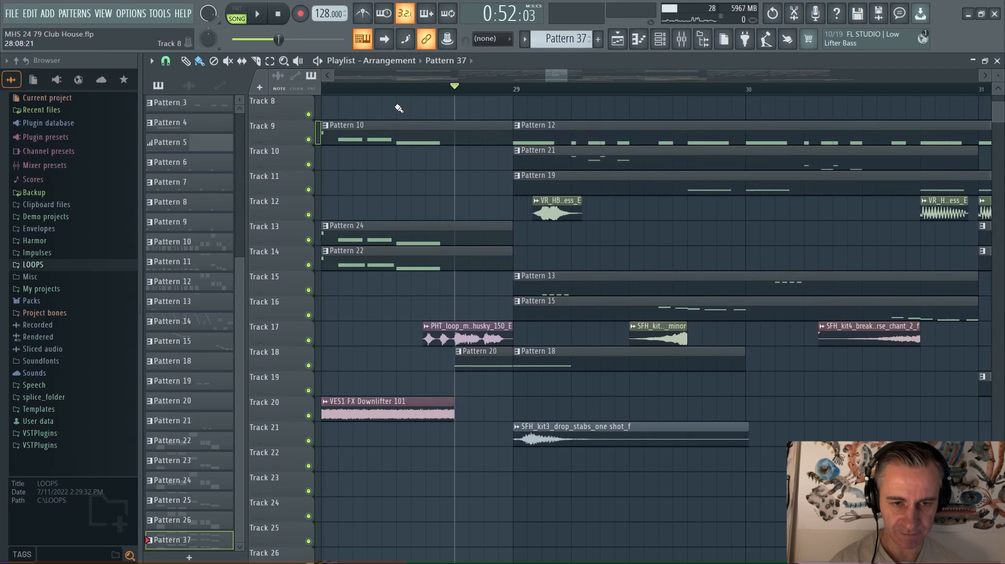
scroll(539, 251, "down", 3)
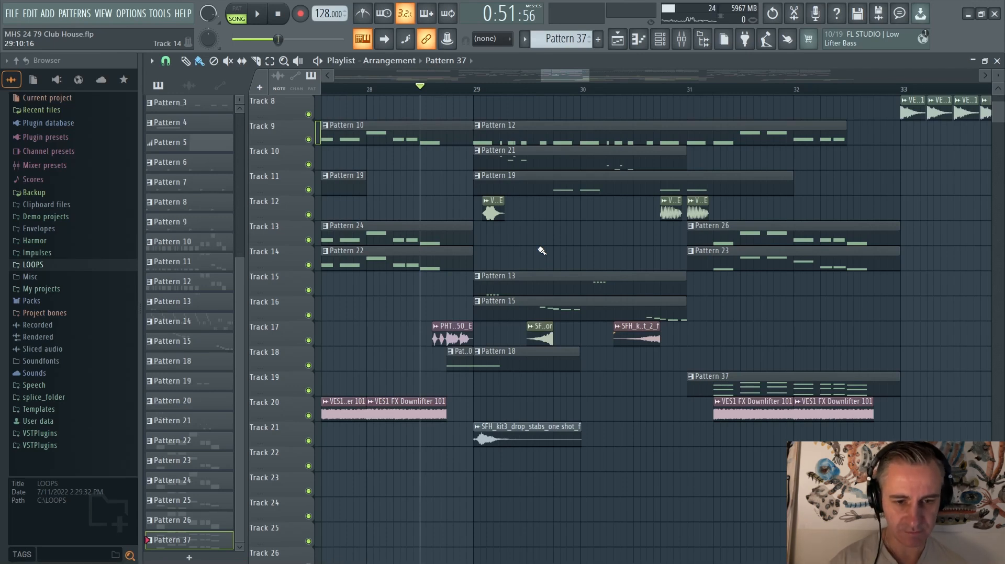
key("space")
scroll(502, 377, "up", 3)
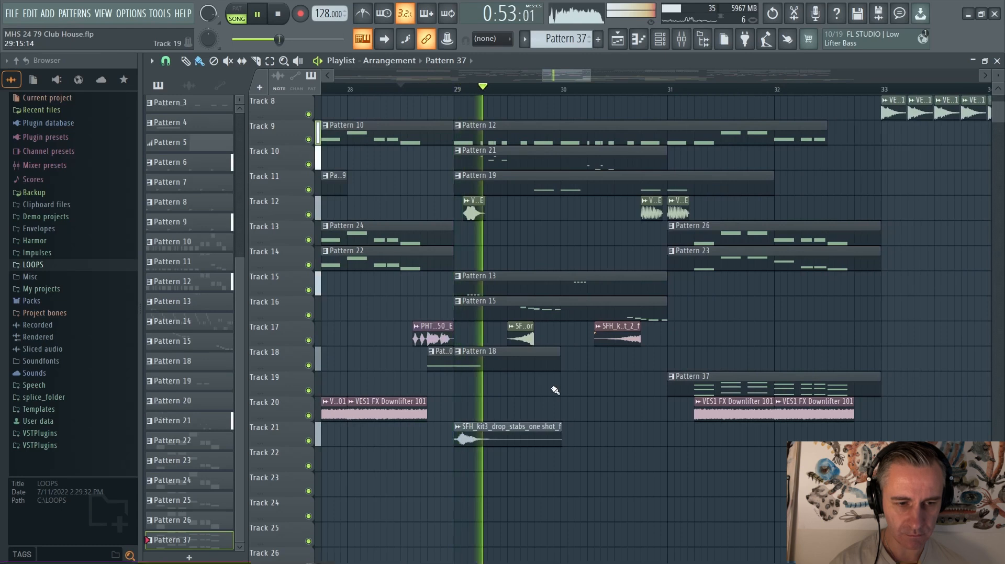
scroll(490, 376, "down", 3)
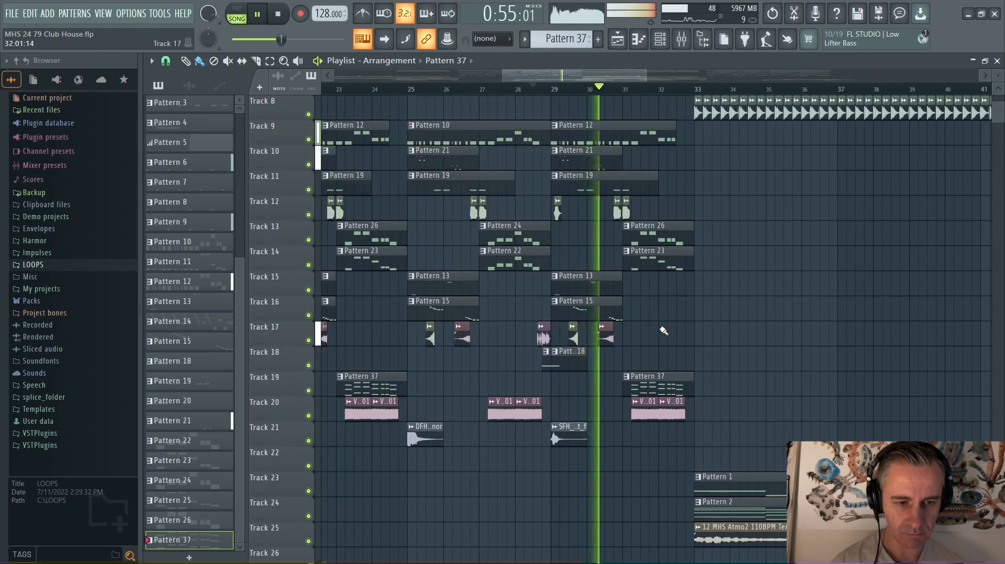
scroll(664, 331, "down", 2)
key("space")
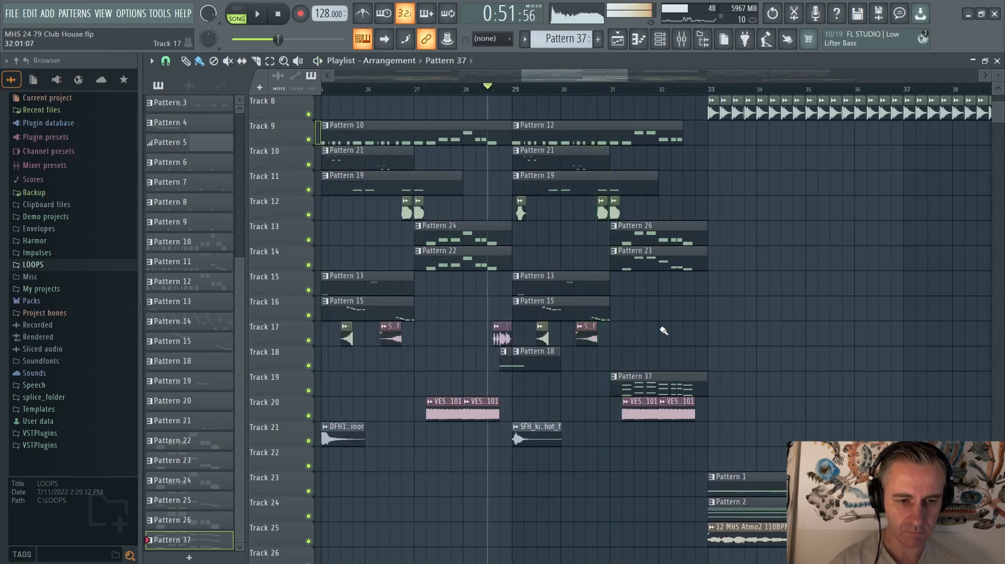
Reset the song position to the start, look over the arrangement, and place the playhead at bar 19
scroll(664, 331, "down", 1)
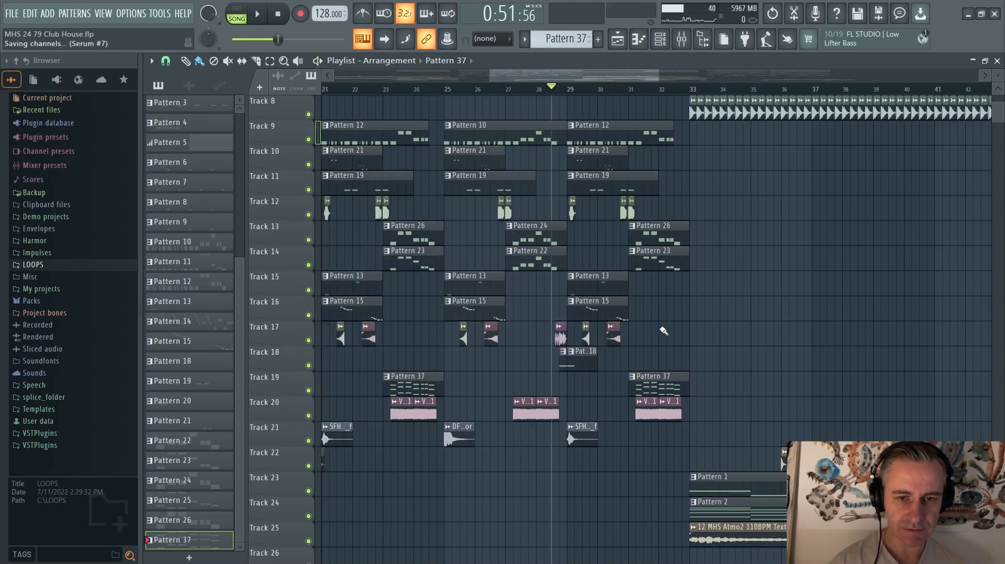
left_click(279, 14)
scroll(744, 223, "down", 5)
scroll(758, 252, "up", 3)
scroll(639, 316, "down", 3)
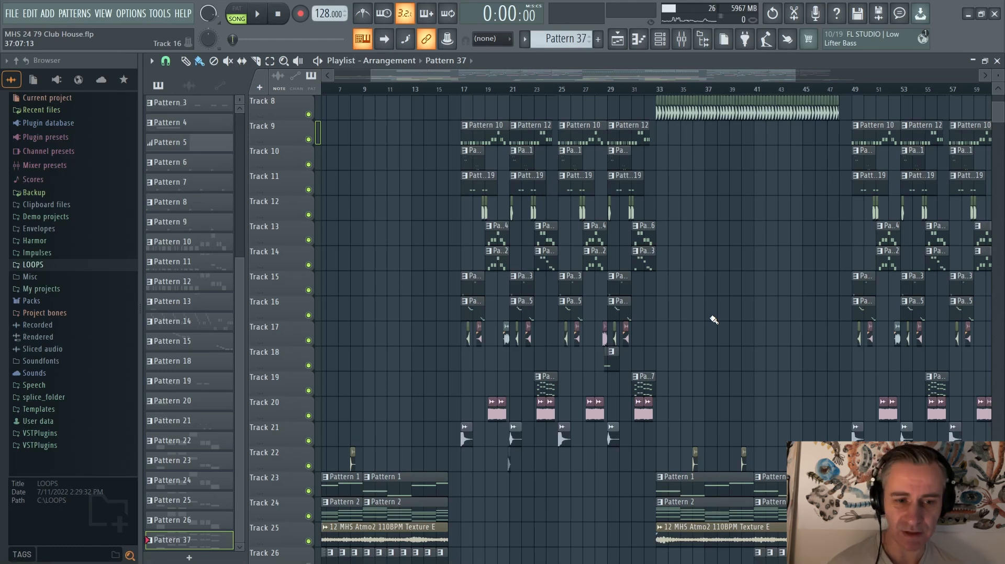
scroll(446, 279, "up", 5)
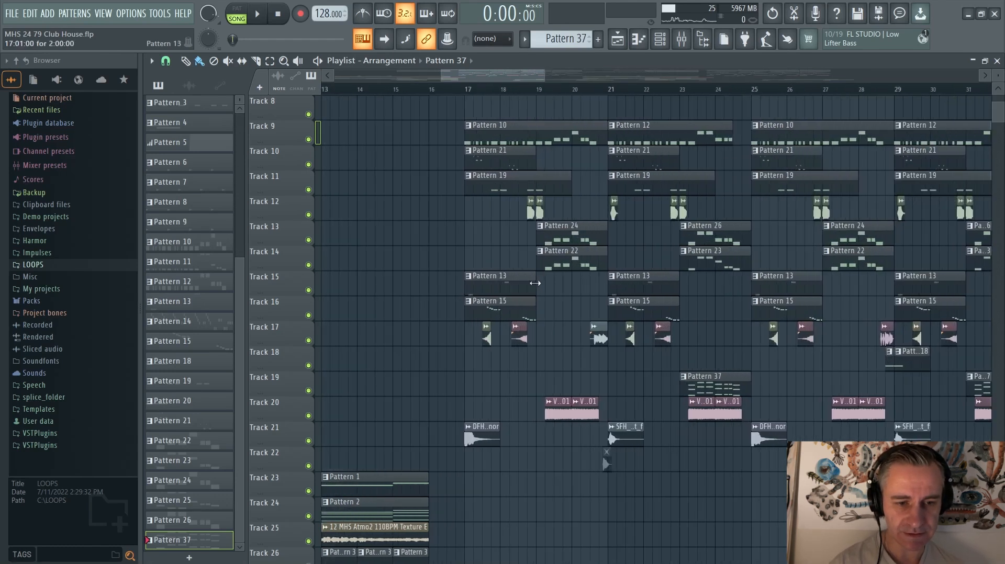
left_click(541, 94)
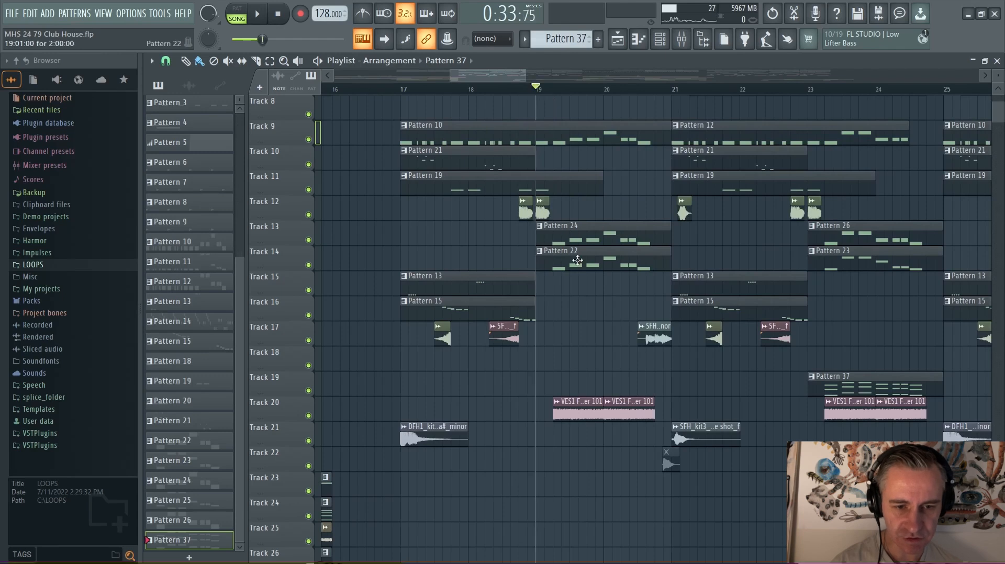
Play the drop from bar 19, and audition the phrase in the time selection from bar 17 to bar 19
key("space")
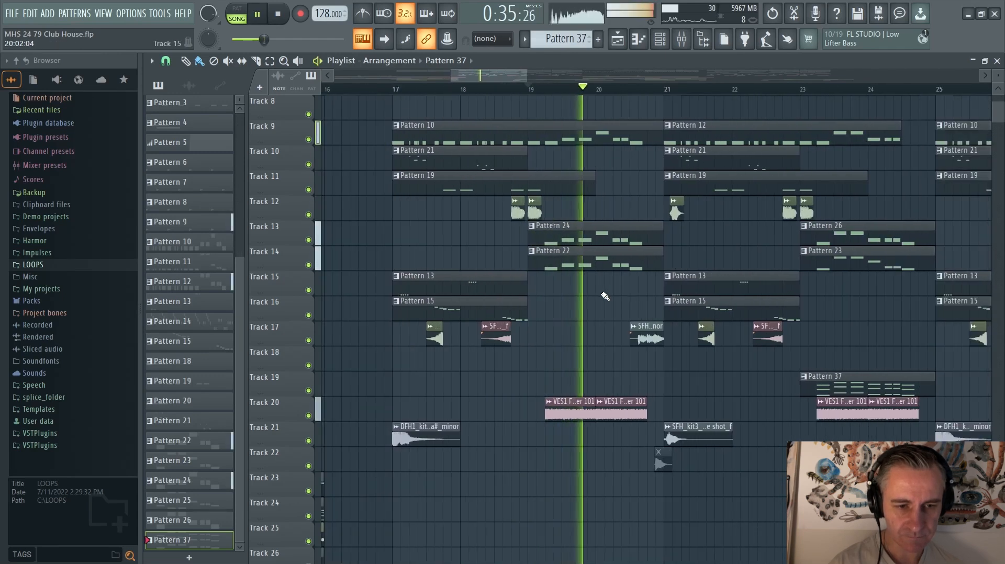
key("space")
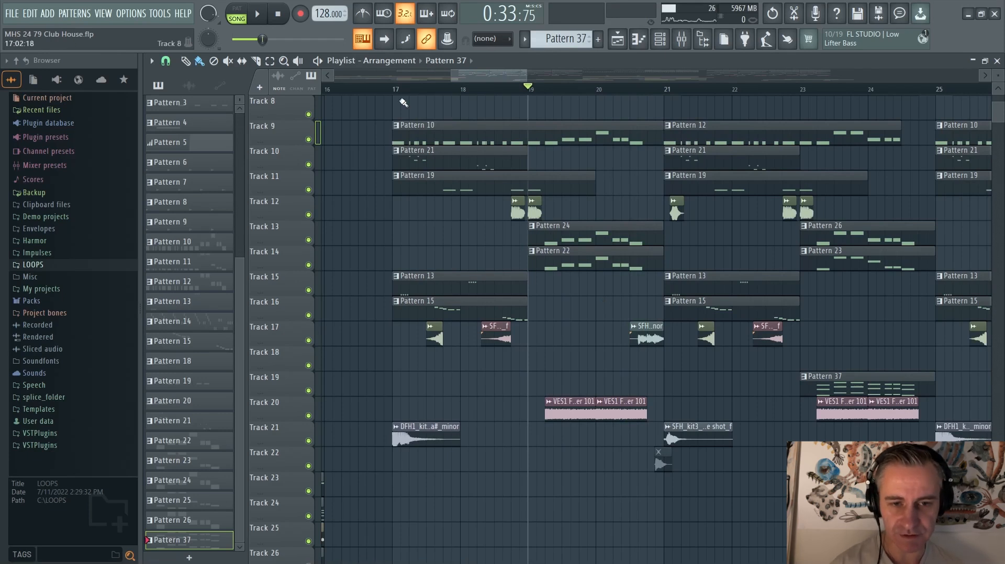
left_click_drag(393, 89, 530, 90)
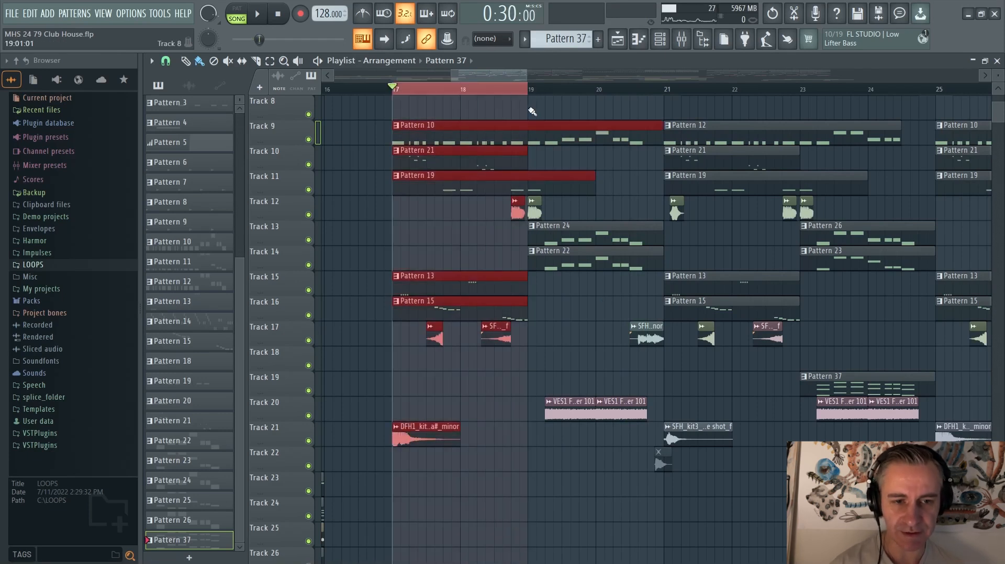
key("ctrl+d")
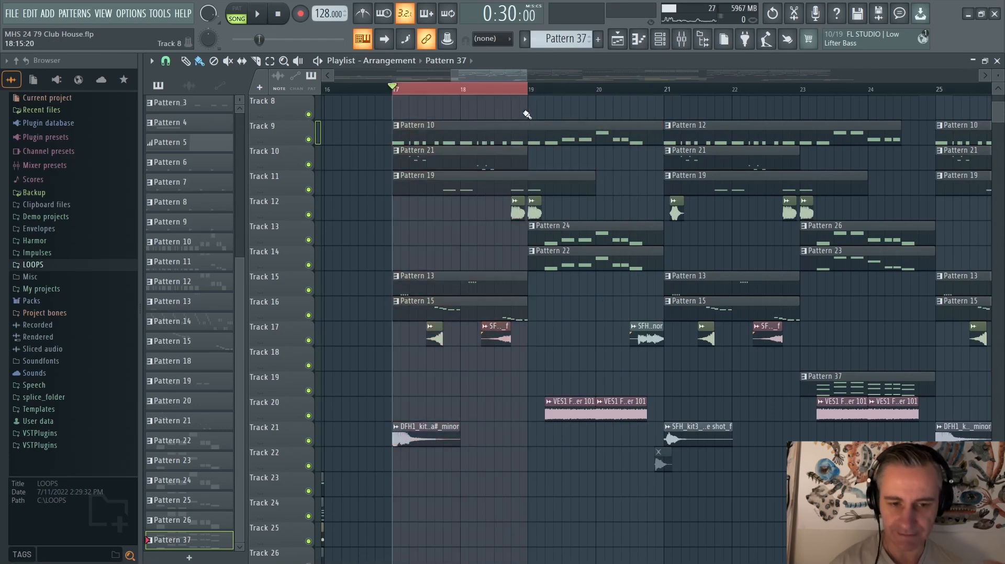
key("space")
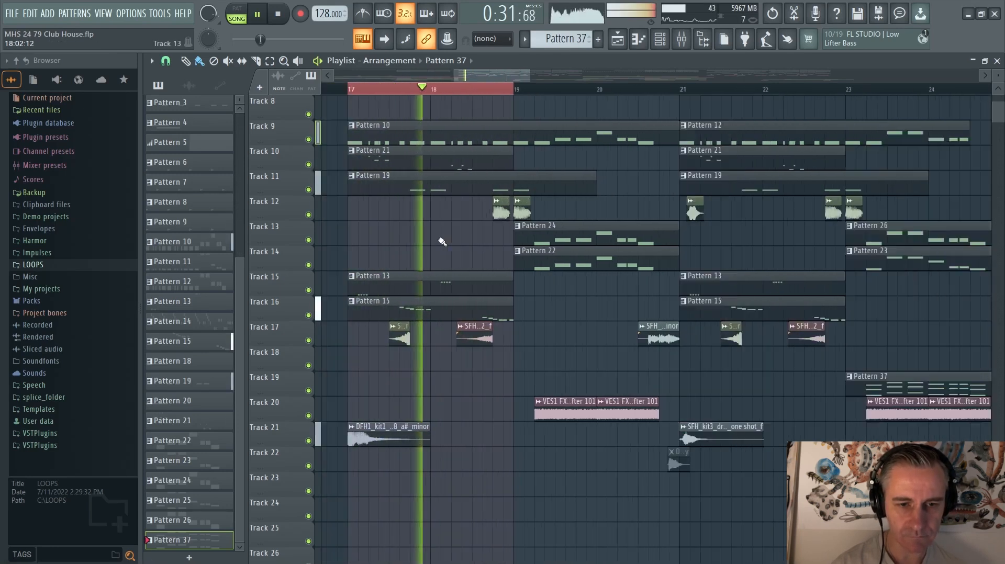
key("space")
scroll(378, 90, "down", 1)
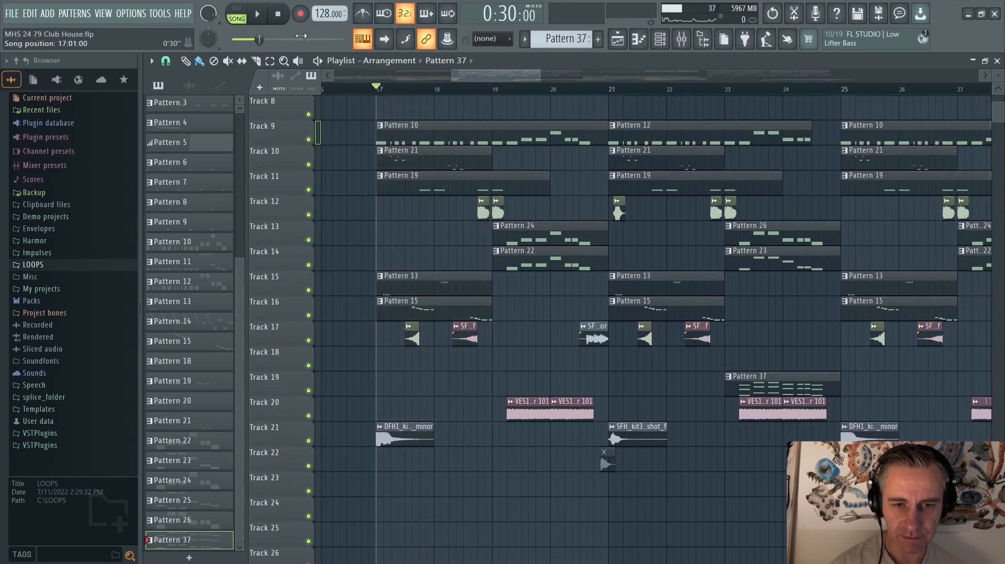
Reset the song position to the start and examine the whole arrangement from Track 1 down to Track 37
left_click(279, 16)
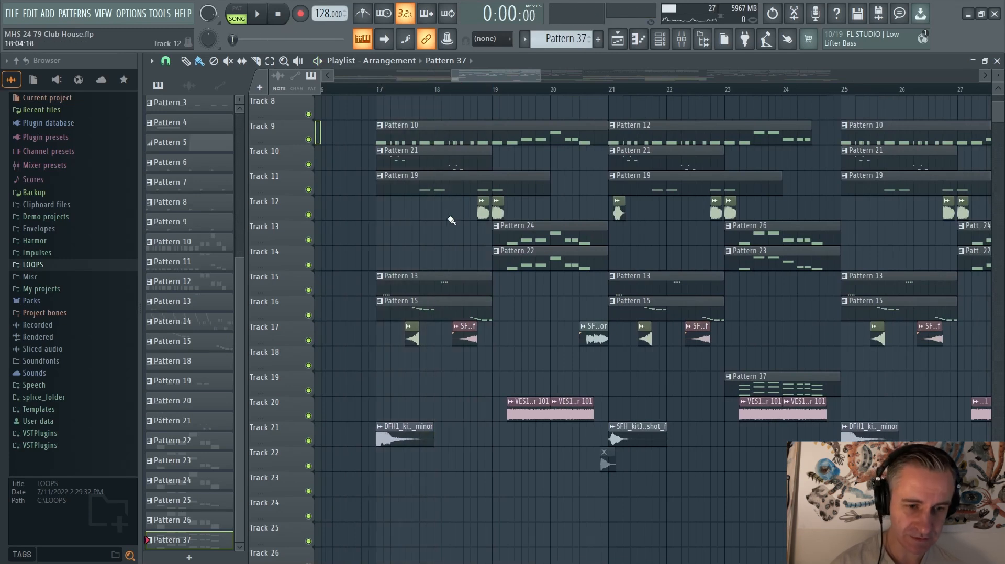
scroll(438, 251, "down", 2)
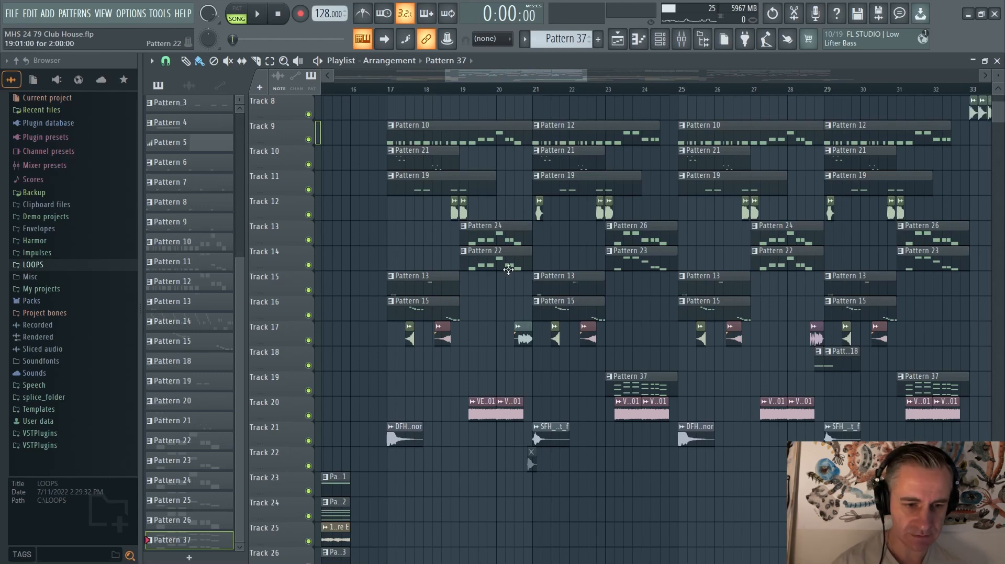
scroll(508, 269, "down", 8)
scroll(639, 344, "down", 3)
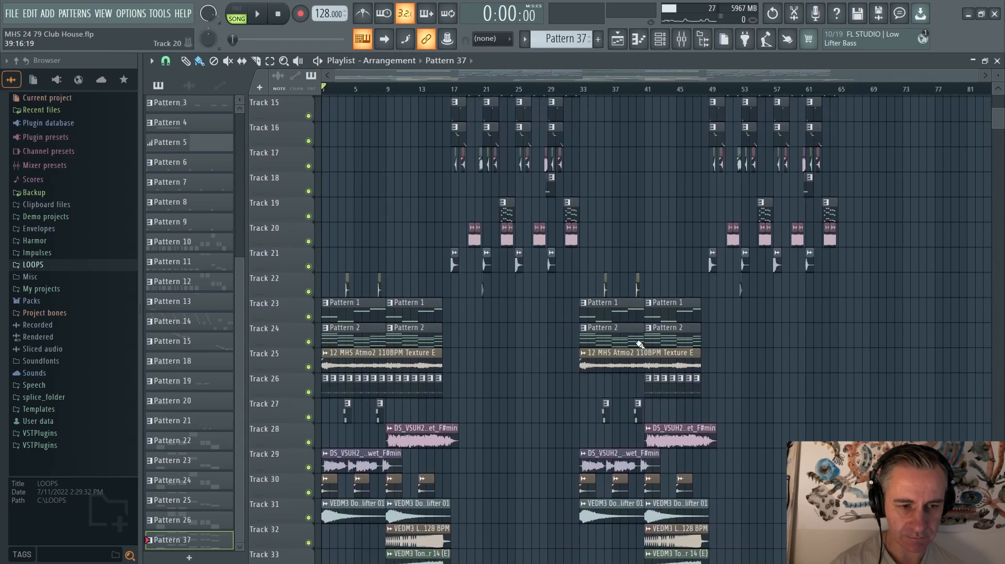
scroll(639, 344, "up", 5)
scroll(689, 314, "down", 13)
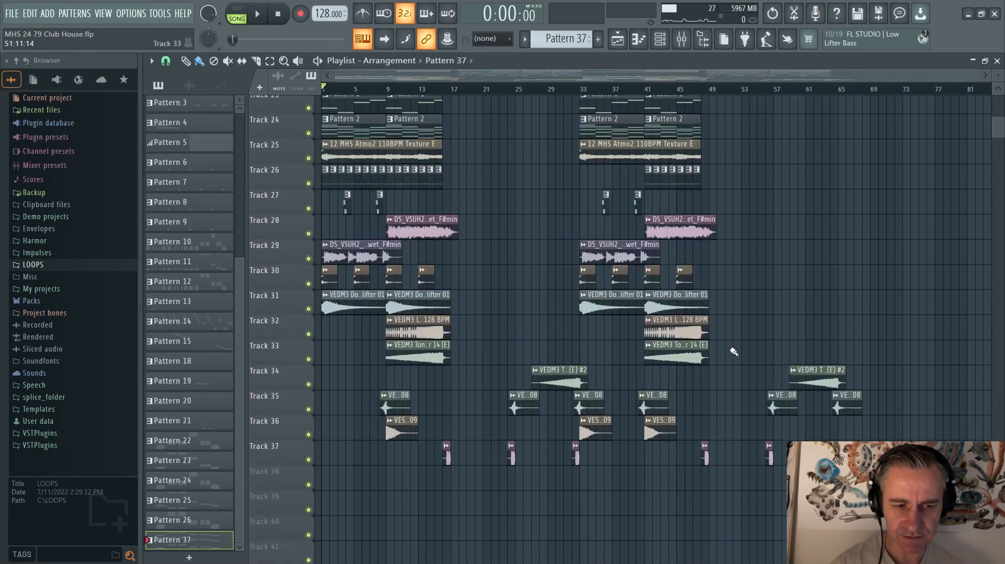
scroll(889, 268, "up", 8)
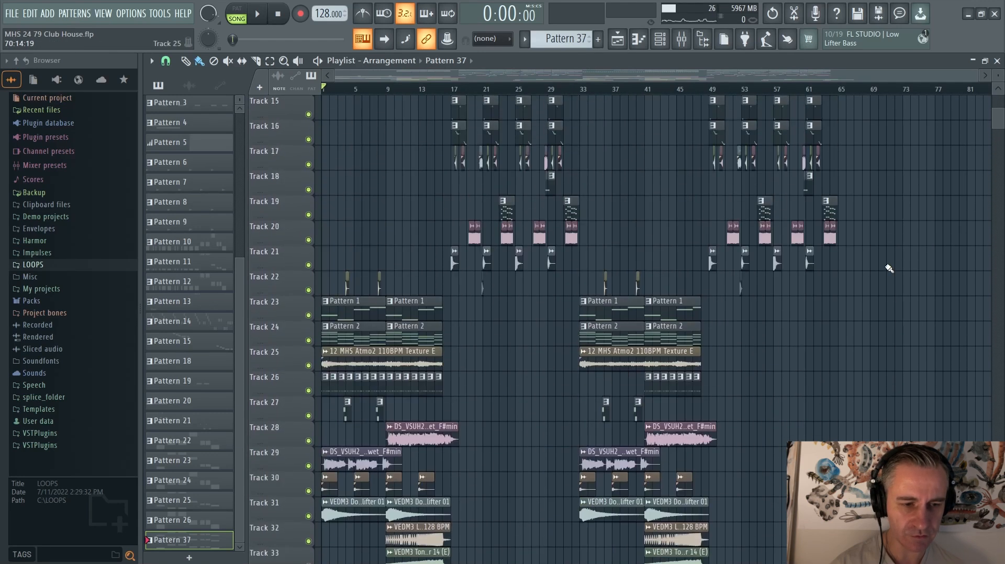
scroll(887, 269, "up", 12)
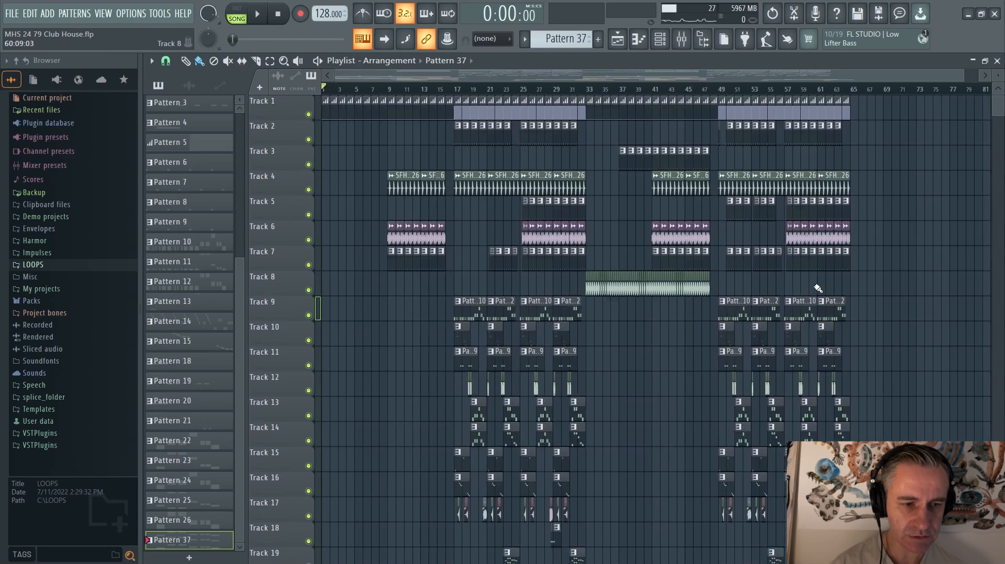
Save the project and shrink the playlist to its windowed size beside the channel rack
key("ctrl+s")
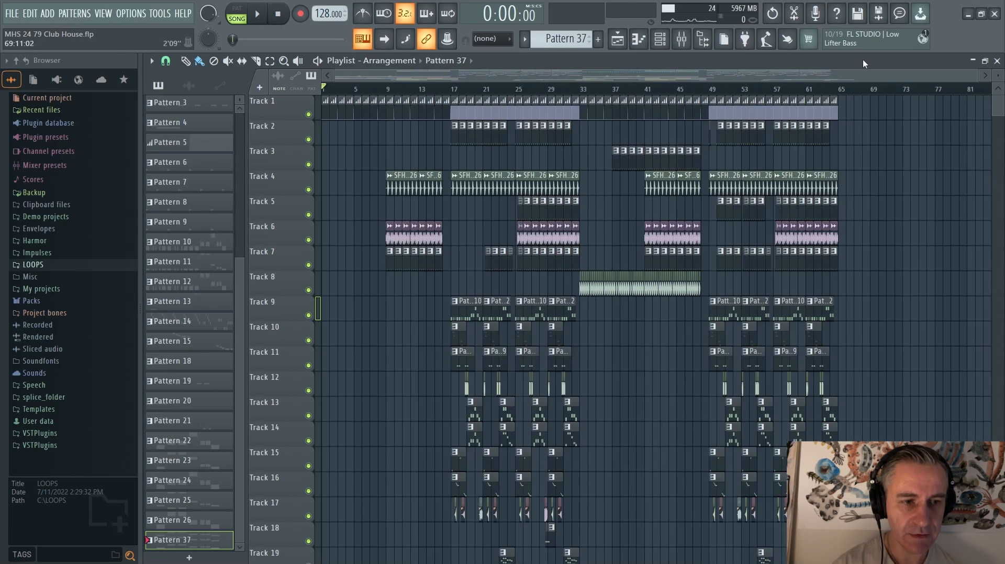
double_click(863, 59)
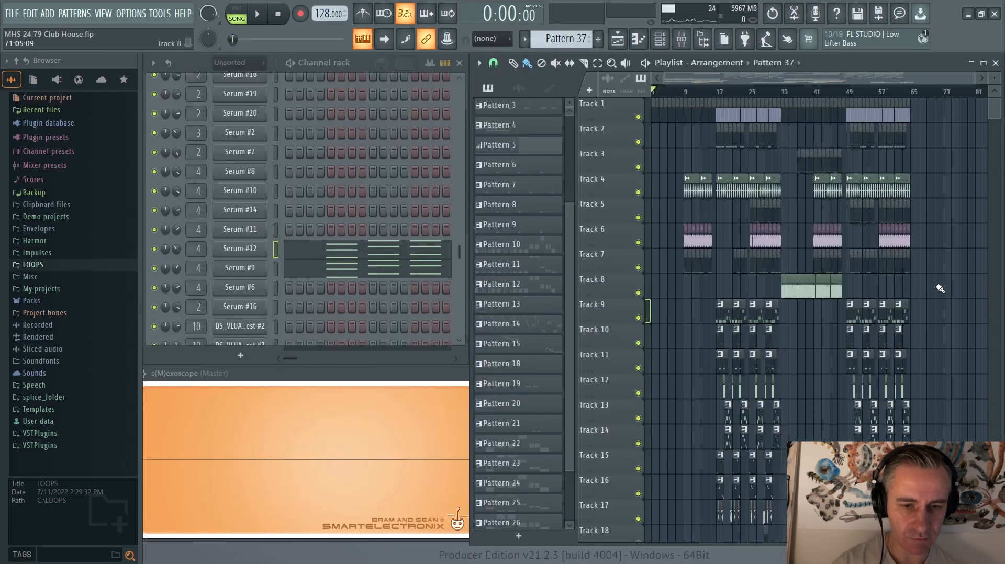
key("ctrl+s")
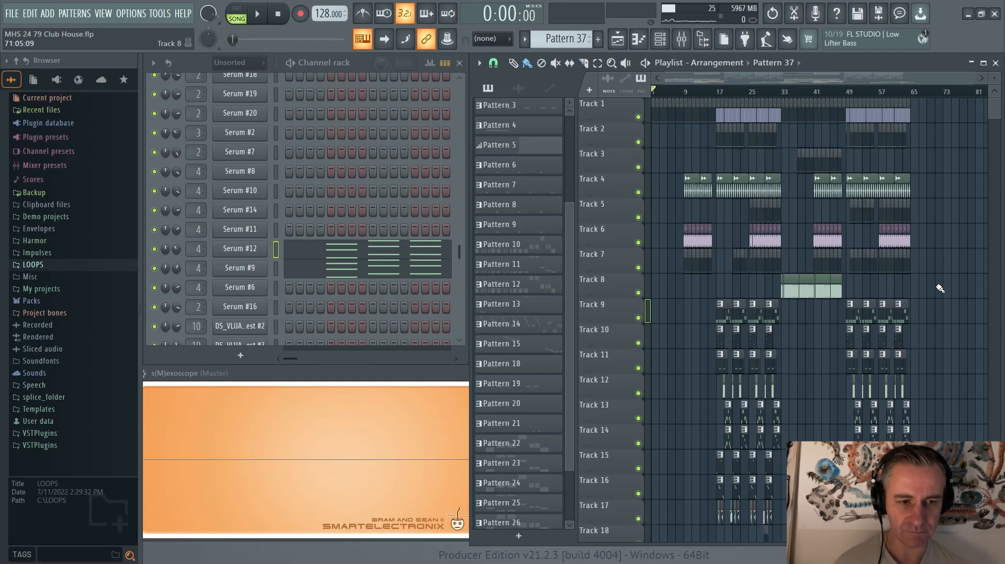
Maximize the playlist and save the project again
left_click(983, 62)
scroll(611, 342, "up", 2)
scroll(593, 355, "down", 2)
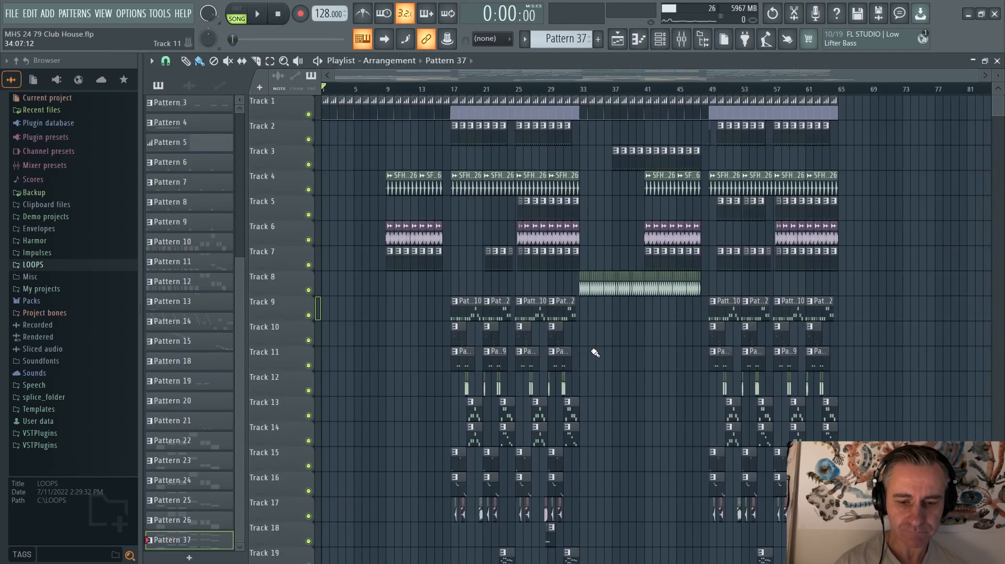
key("ctrl+s")
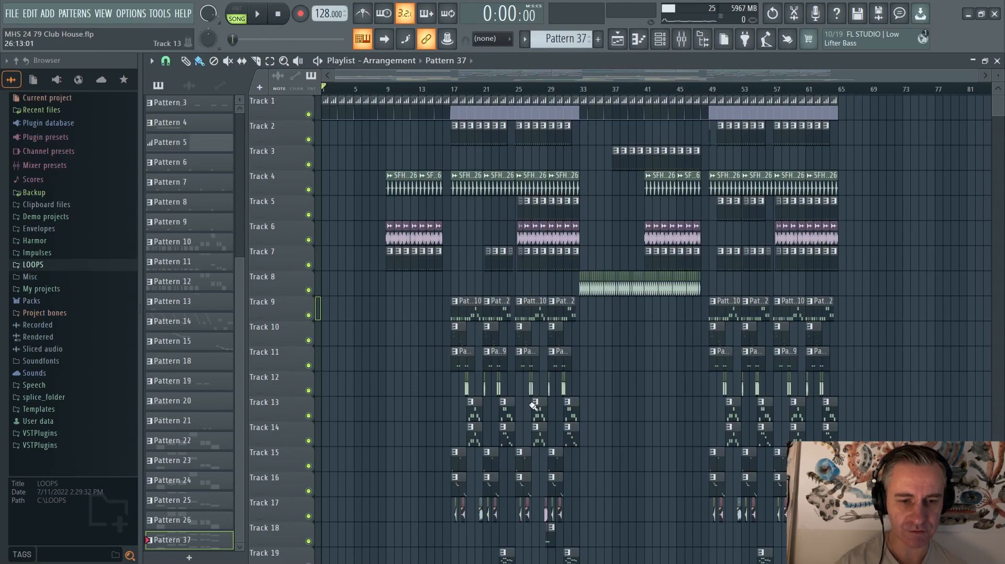
Solo Track 10, place the playhead at bar 17 and select its Pattern 21 clip with the channel rack in view
scroll(451, 427, "up", 5)
scroll(429, 412, "up", 4)
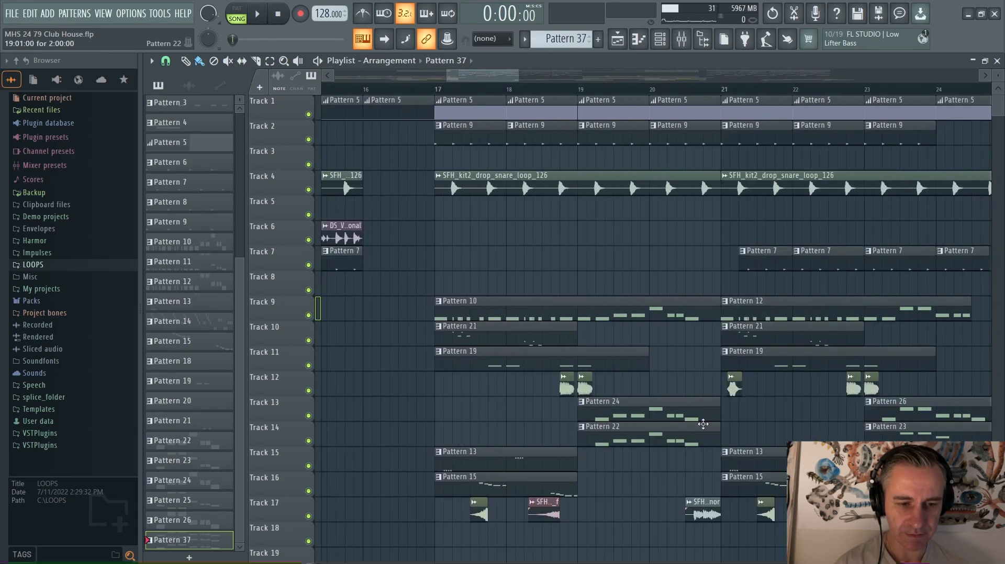
right_click(309, 341)
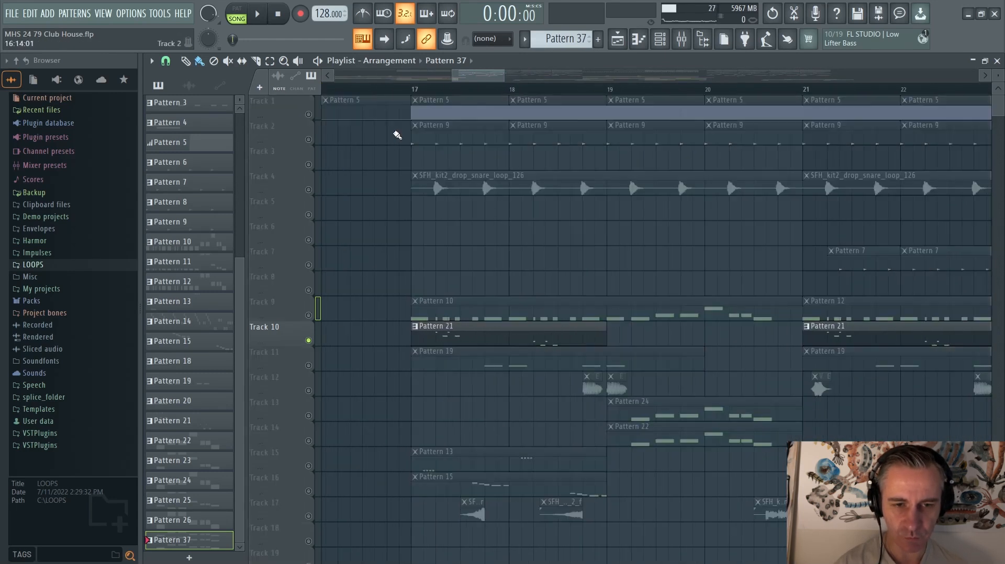
left_click(414, 89)
double_click(858, 65)
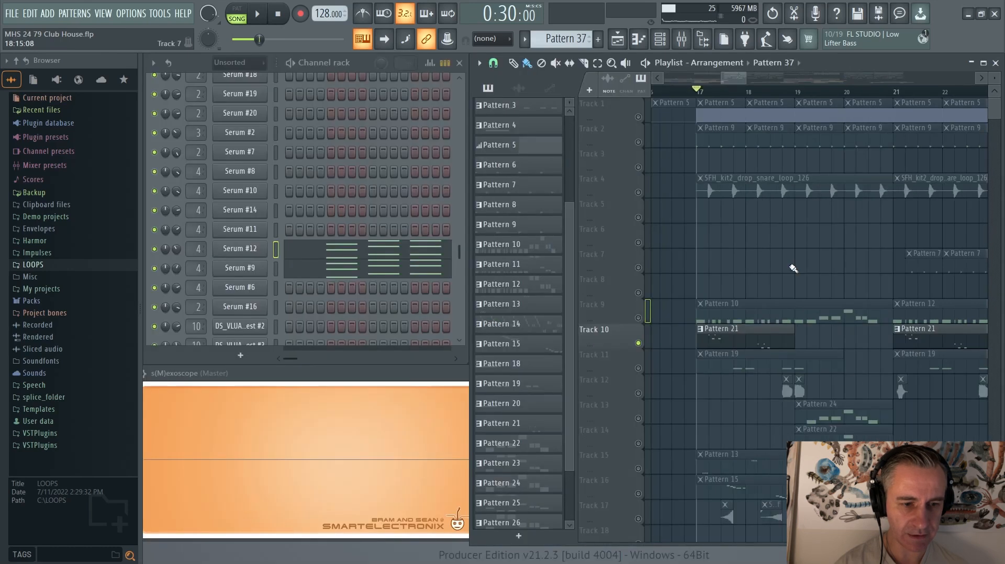
left_click(725, 330)
scroll(400, 213, "down", 4)
scroll(401, 213, "up", 4)
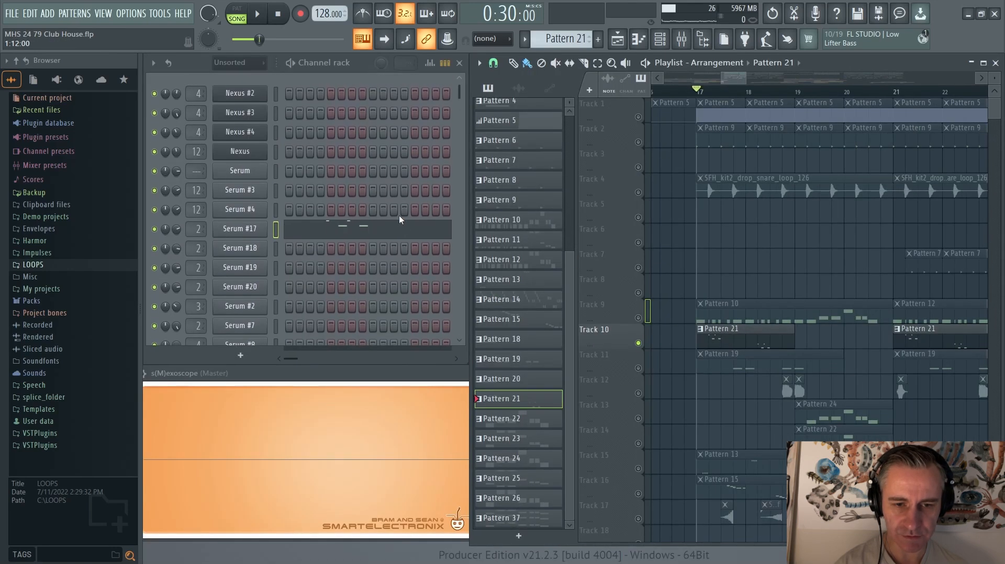
Play the soloed Pattern 21, open its Serum #17 notes in the piano roll and stop playback
key("space")
left_click(365, 229)
scroll(315, 247, "up", 3)
key("space")
Try the two longer B4 notes in the first bar at E5, play the pattern and undo the move
left_click_drag(538, 233, 373, 206)
scroll(399, 263, "down", 2)
key("space")
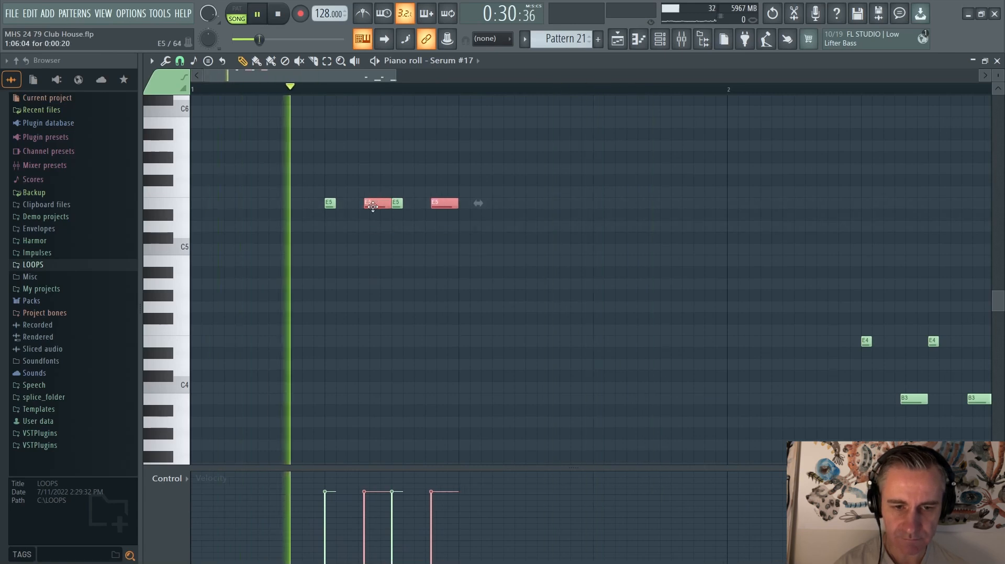
left_click_drag(373, 207, 374, 264)
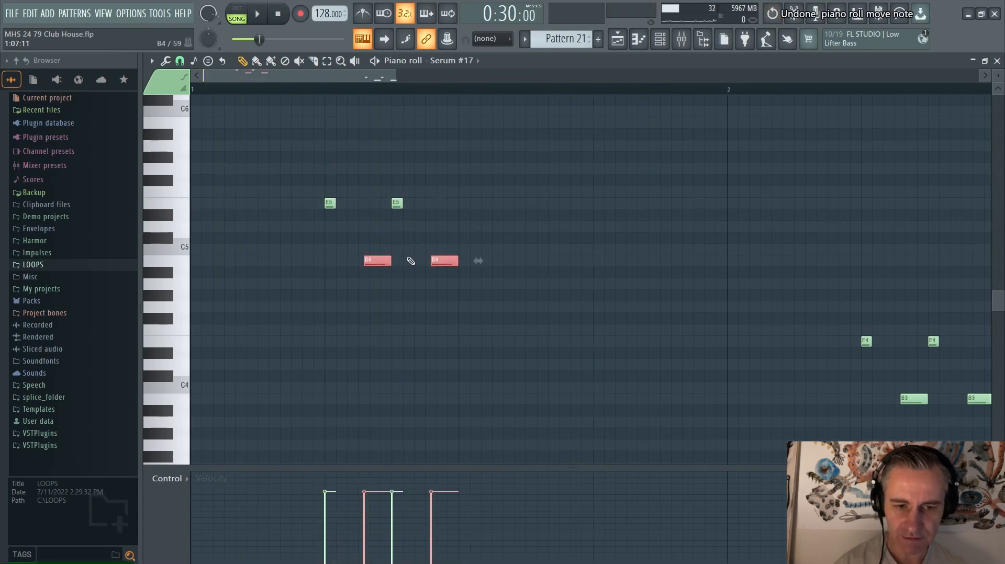
scroll(410, 259, "down", 3)
left_click(411, 254, "ctrl")
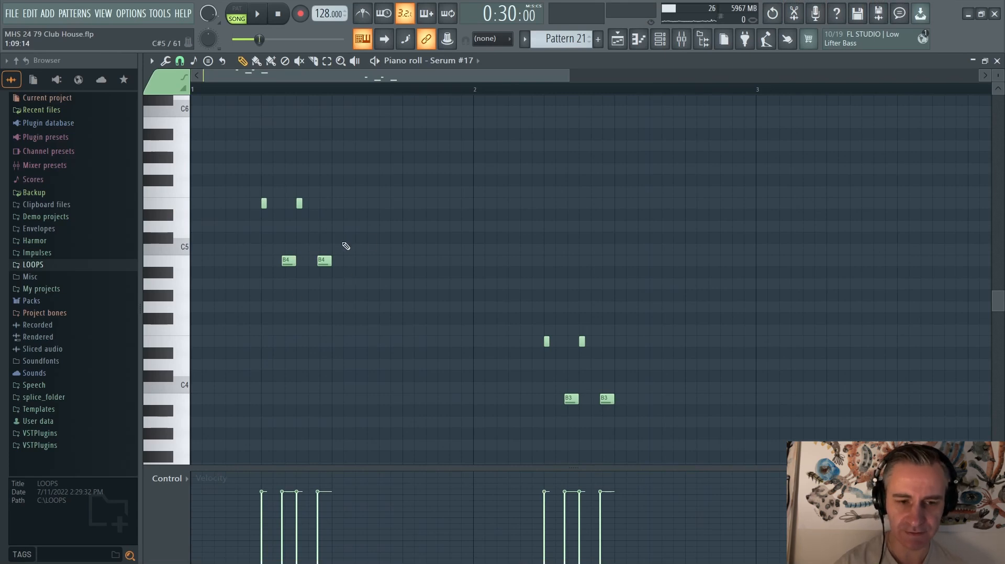
Close the piano roll, take Track 10 out of solo and look over the drop with all tracks active
key("Escape")
scroll(715, 352, "up", 3)
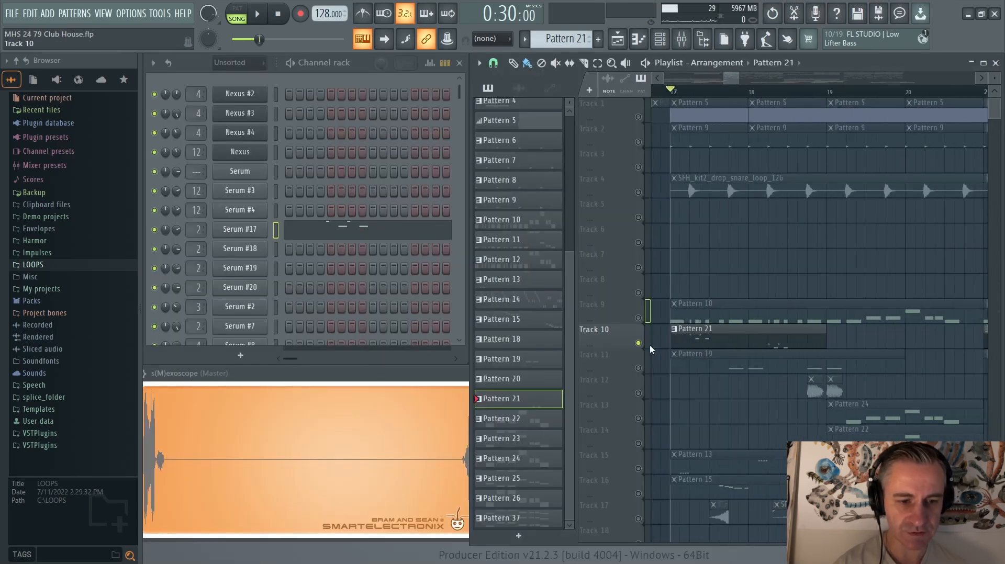
left_click(638, 342, "ctrl")
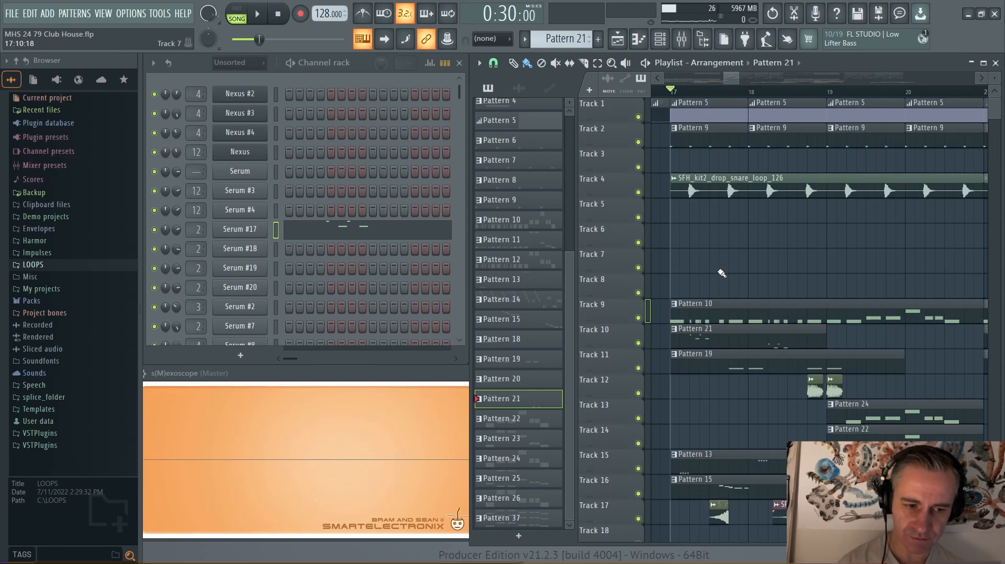
scroll(707, 271, "down", 4)
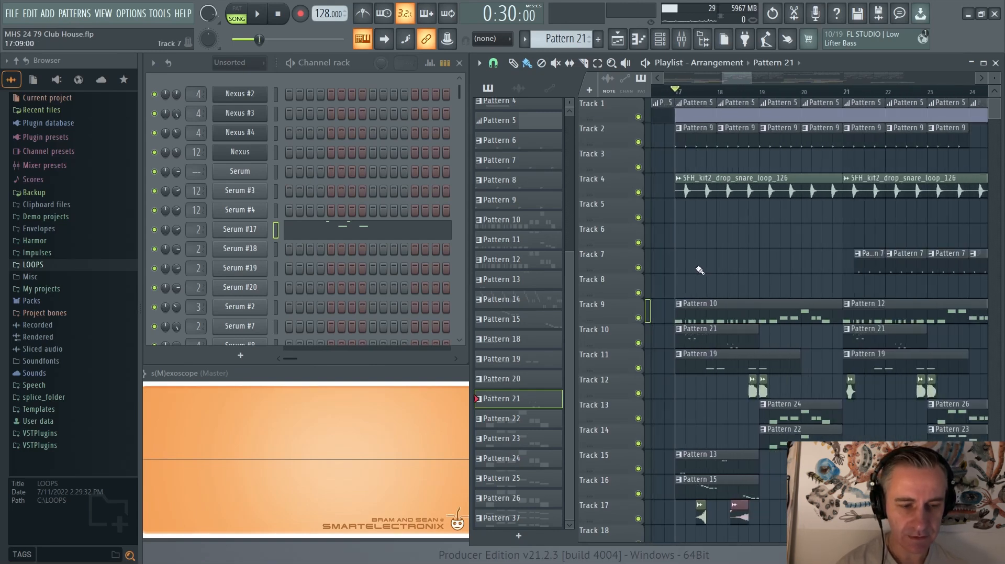
scroll(715, 264, "down", 3)
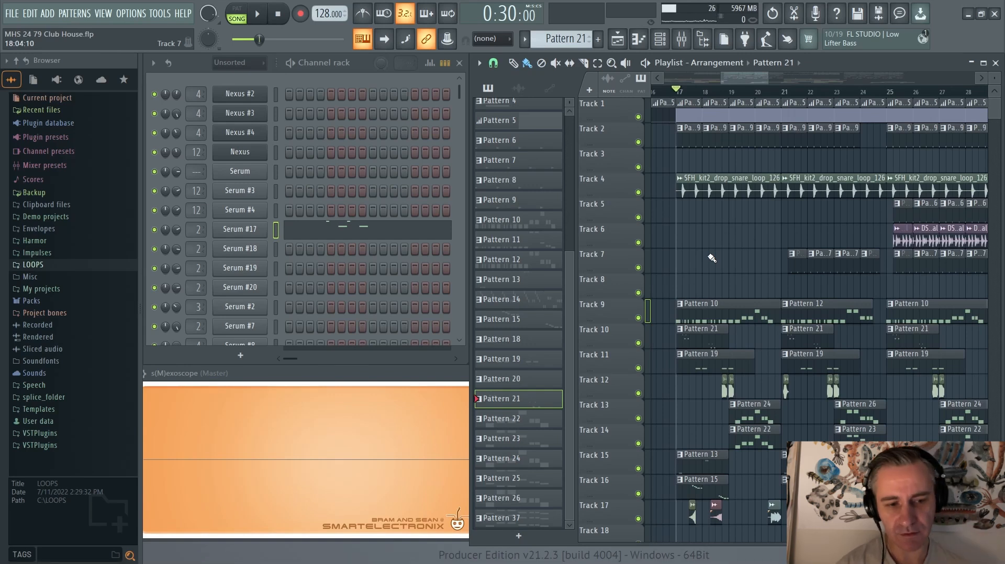
Open the VR_HBD3_150_synth_bass_loop_DeepMadness_E sample from Track 12, preview it, stop playback and close its settings
scroll(731, 402, "up", 5)
double_click(757, 390)
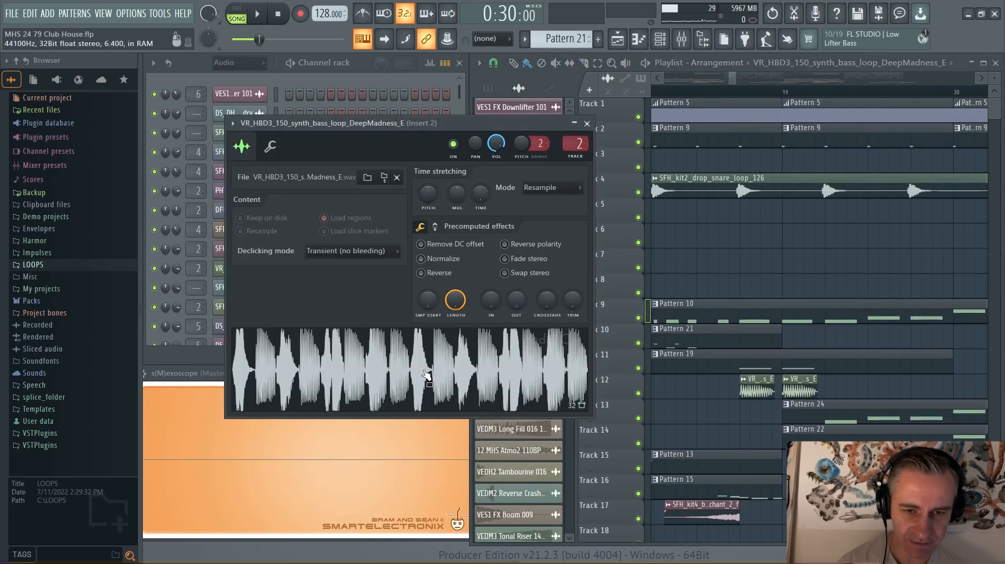
left_click(426, 374)
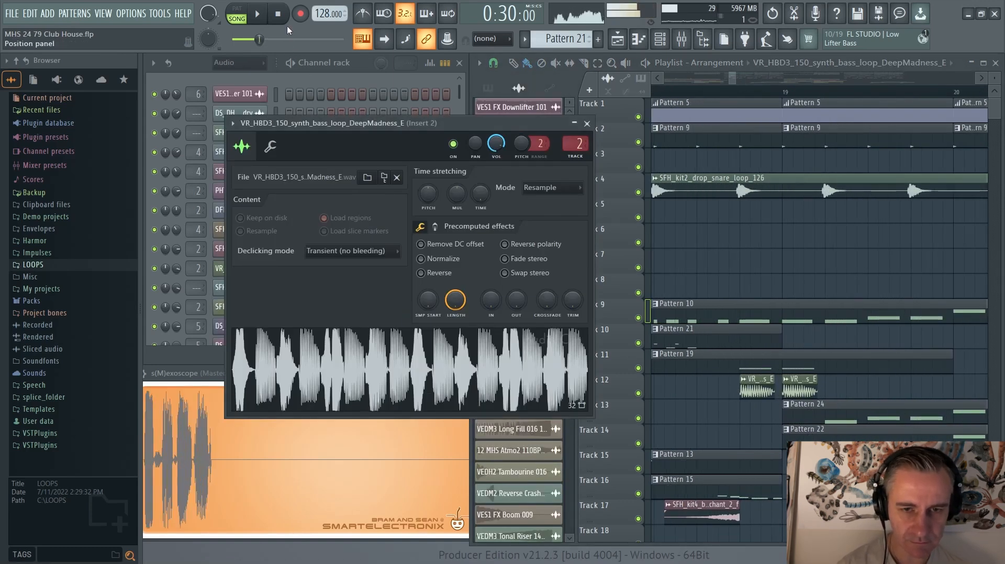
left_click(279, 14)
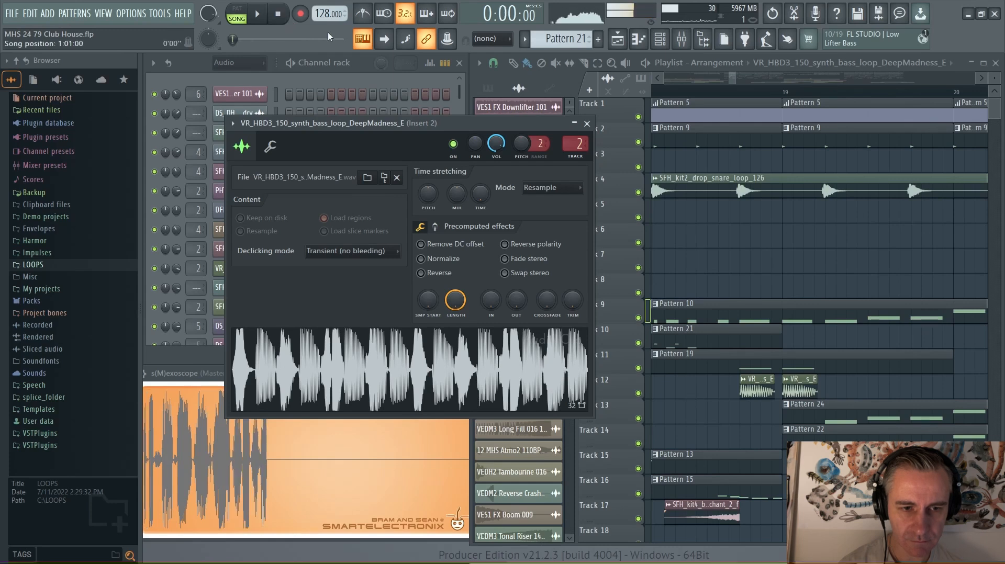
left_click(586, 124)
Solo Track 12, add Track 11, and play both from the first bass loop clip just before bar 19
scroll(725, 339, "down", 2)
right_click(638, 394)
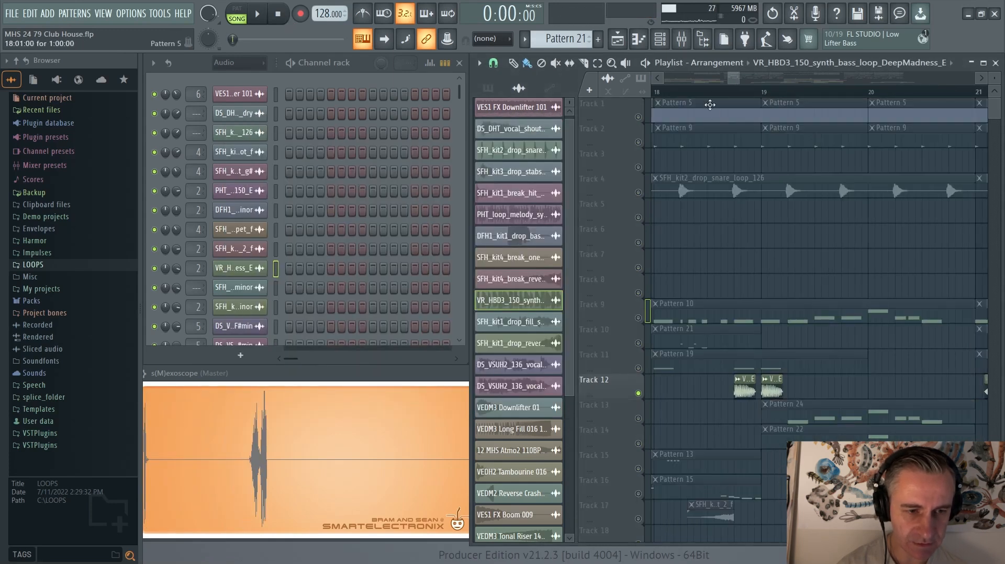
left_click(737, 93)
scroll(741, 319, "up", 3)
scroll(741, 395, "down", 1)
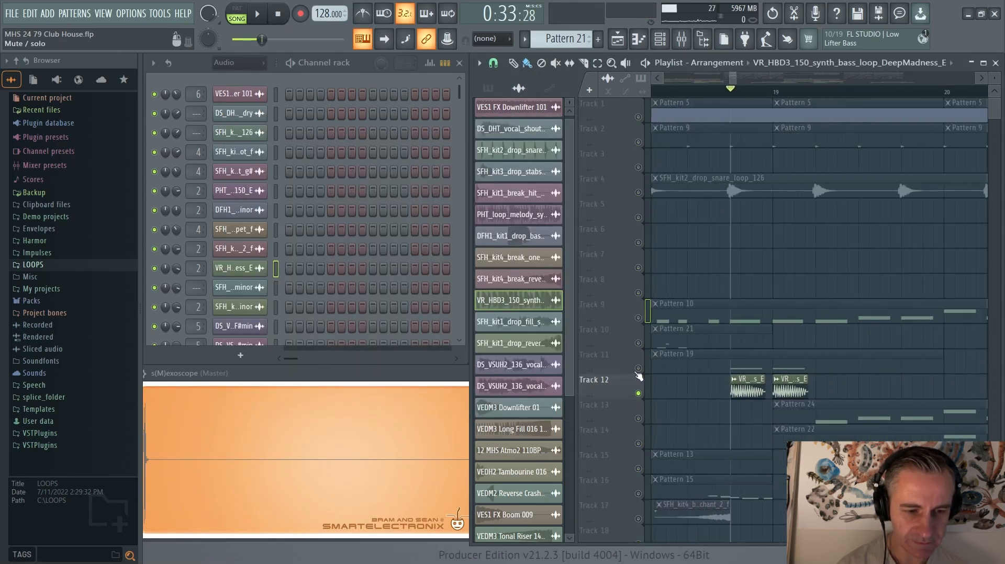
left_click(638, 368)
scroll(705, 397, "down", 2)
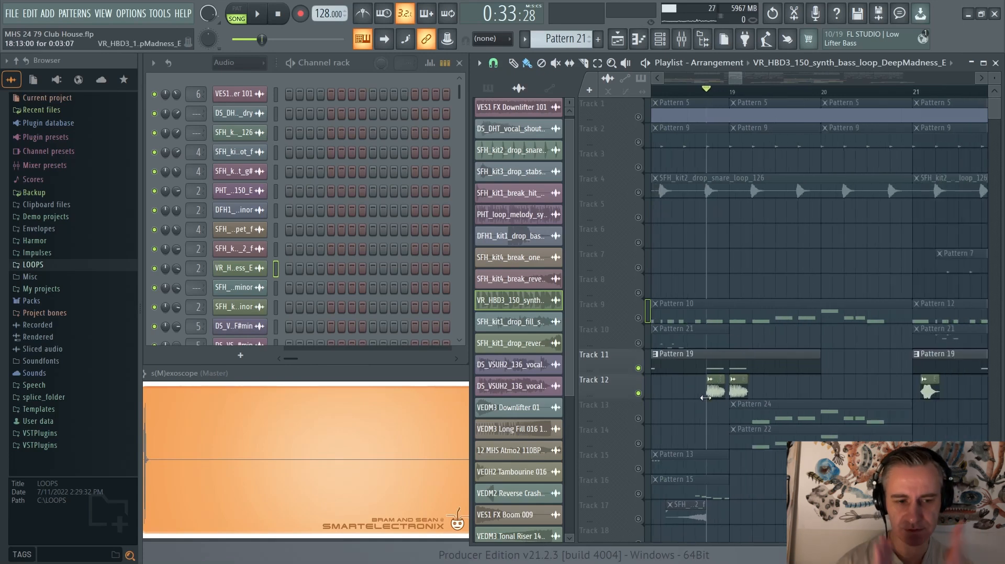
key("space")
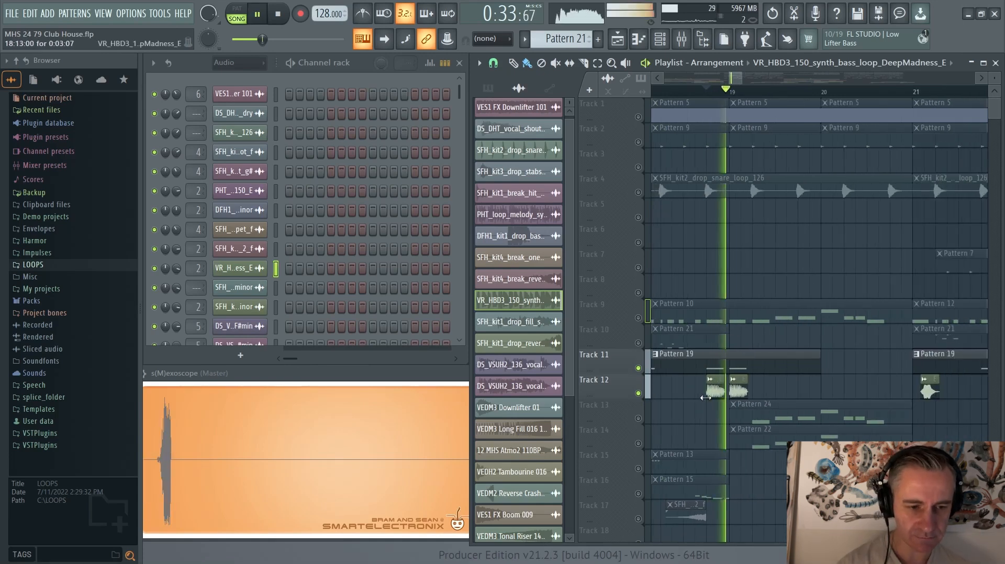
Compare Track 11 alone and together with Track 12 by replaying from the first bass loop clip, and stop playback
key("space")
key("space")
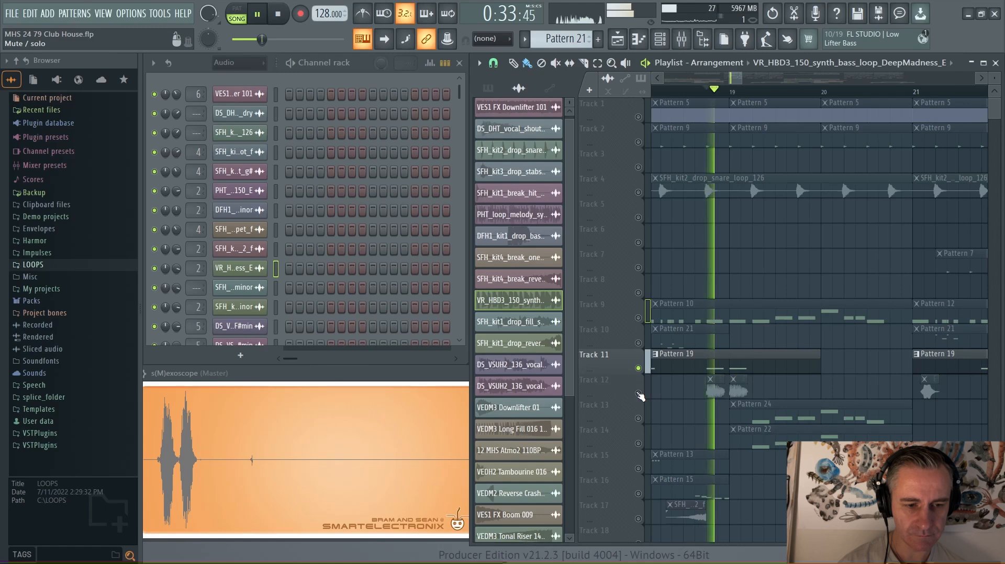
key("space")
key("space")
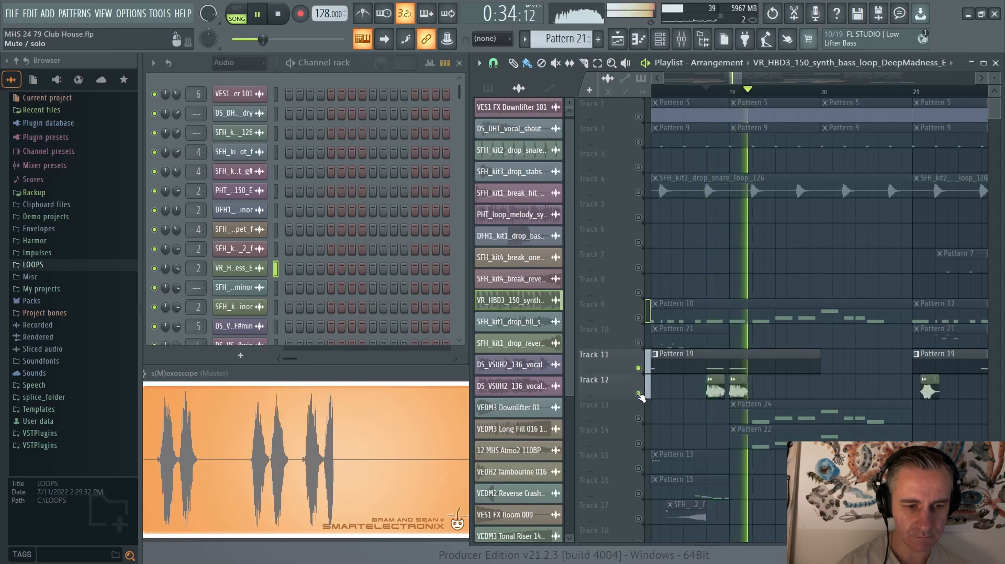
key("space")
key("Page_Down")
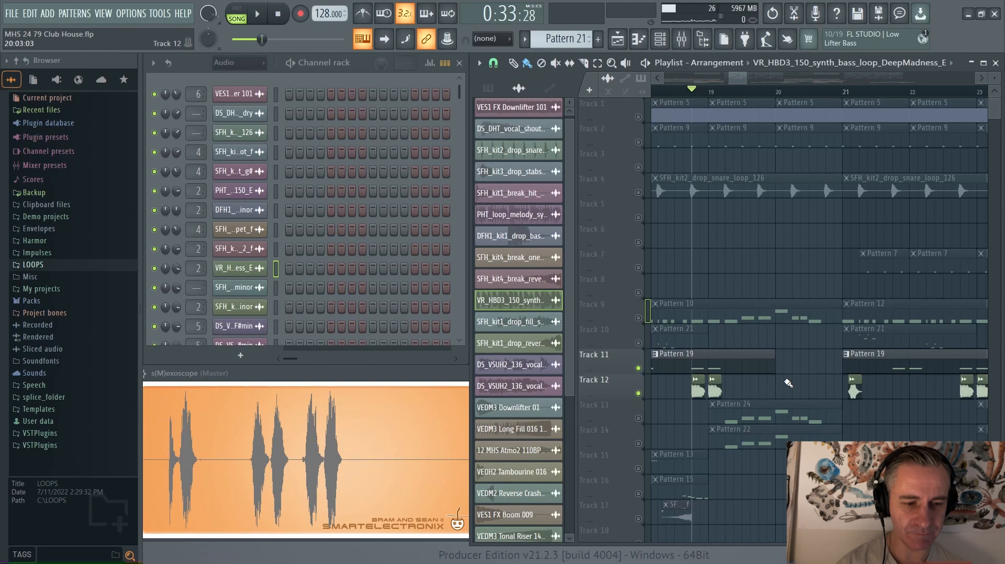
Maximize the playlist and examine how the bass loop clips on Track 12 line up with Pattern 19 on Track 11
scroll(721, 371, "down", 4)
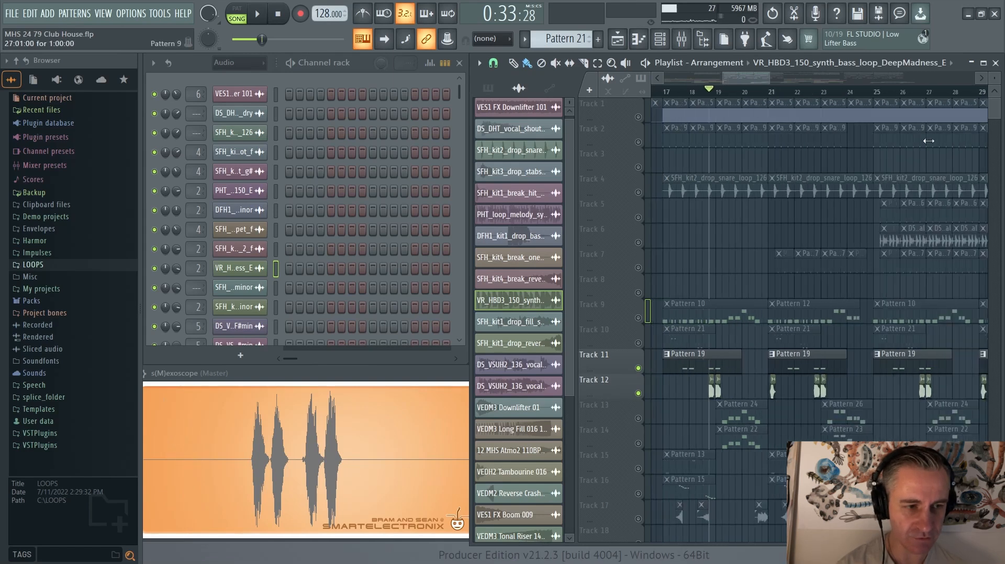
left_click(983, 63)
scroll(445, 319, "down", 3)
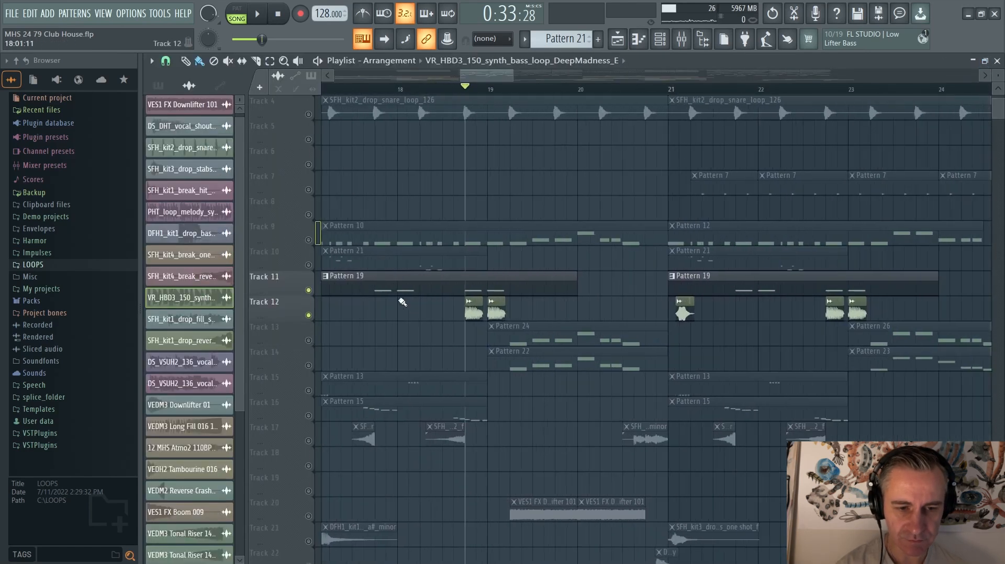
scroll(454, 314, "up", 2)
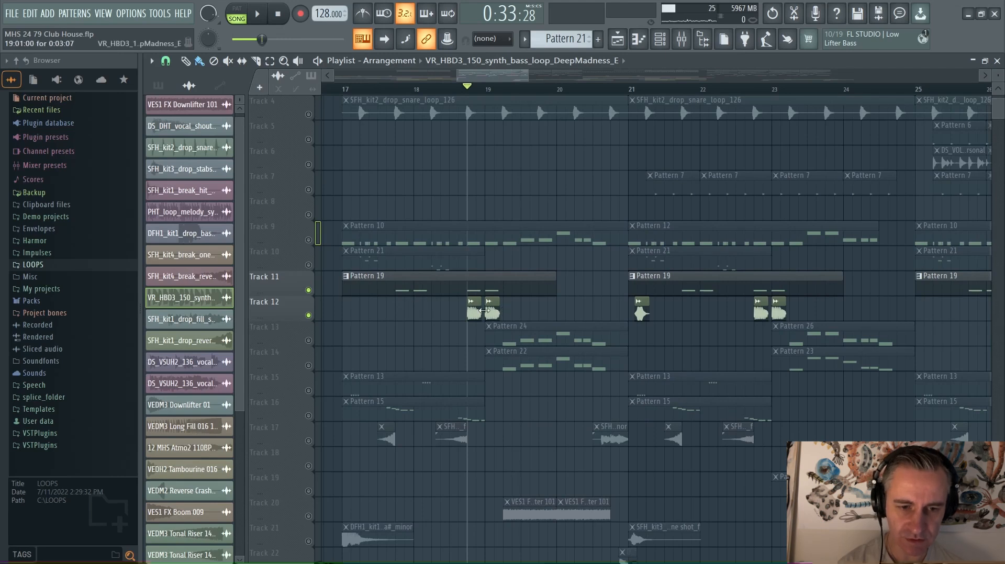
scroll(477, 313, "down", 2)
scroll(489, 313, "up", 2)
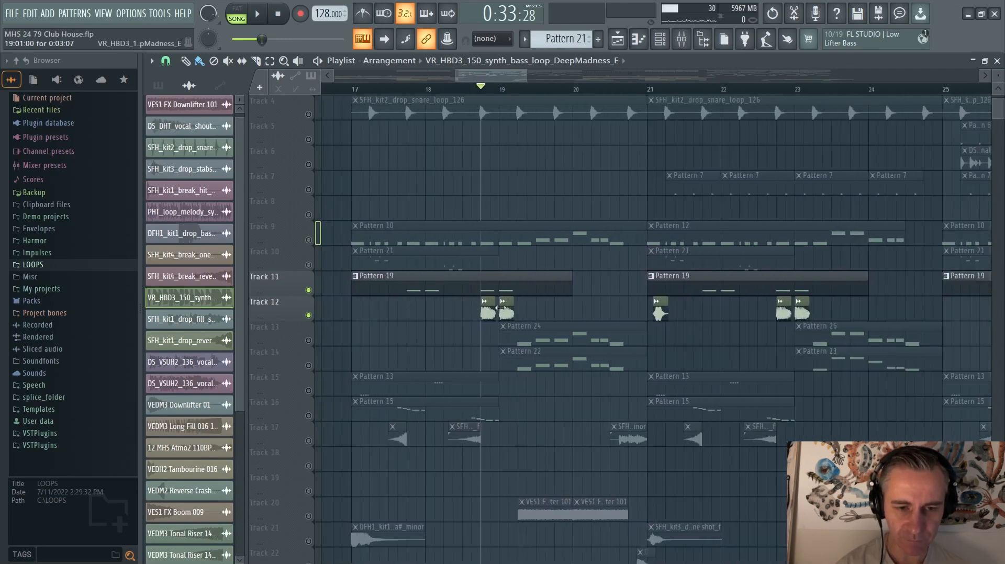
Take Tracks 11 and 12 out of solo and set the playback position to bar 17
left_click(309, 290, "ctrl")
scroll(399, 329, "down", 1)
scroll(397, 328, "down", 1)
left_click(368, 89)
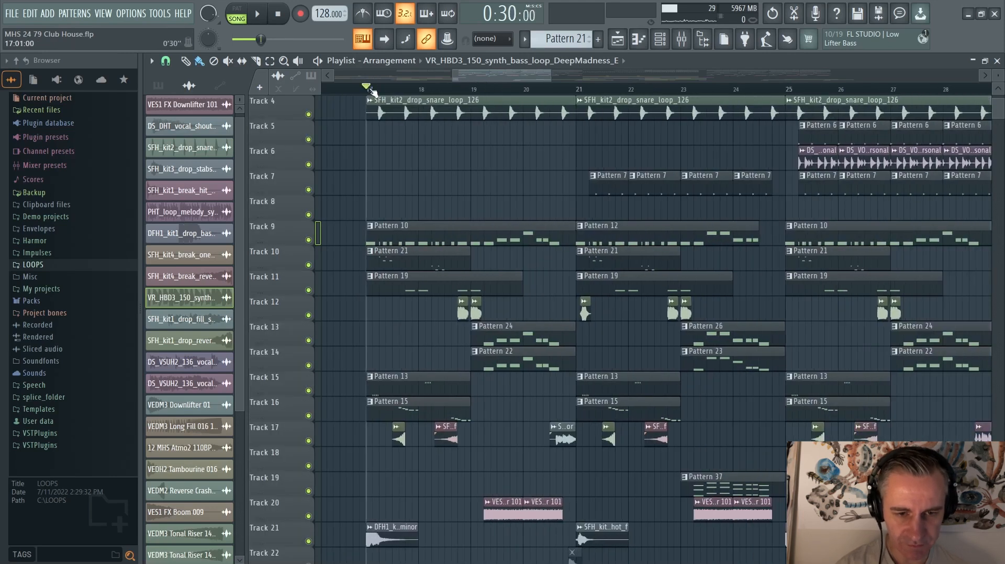
Look over the whole arrangement from the song start and restore the playlist to its smaller window beside the channel rack
scroll(467, 272, "down", 3)
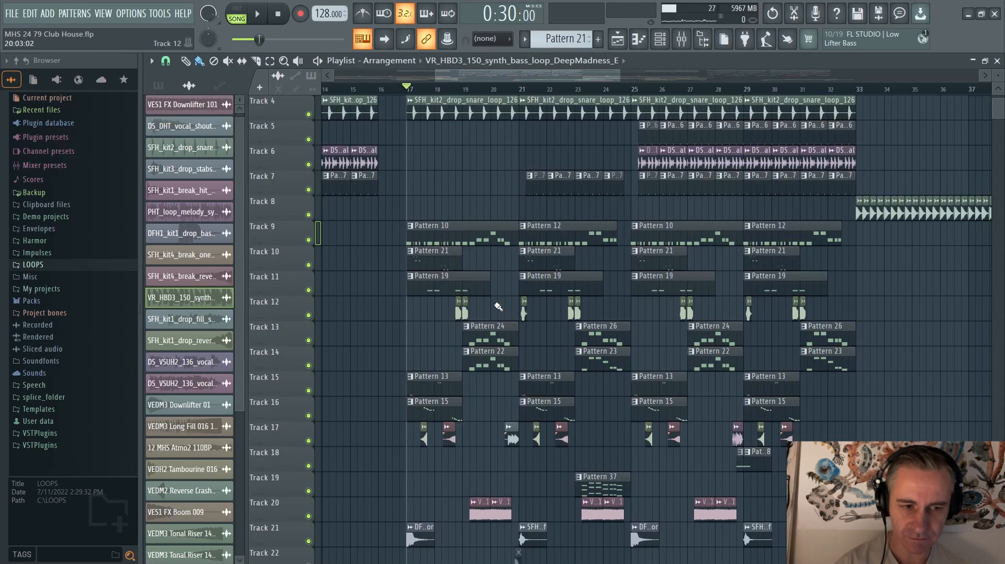
scroll(498, 307, "down", 3)
scroll(787, 358, "down", 2)
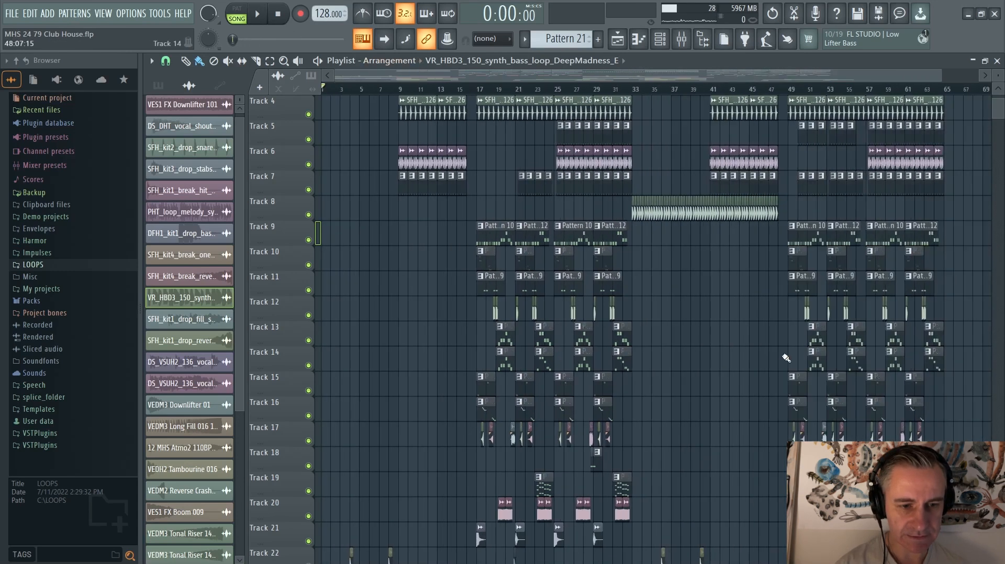
scroll(786, 358, "down", 1)
double_click(816, 61)
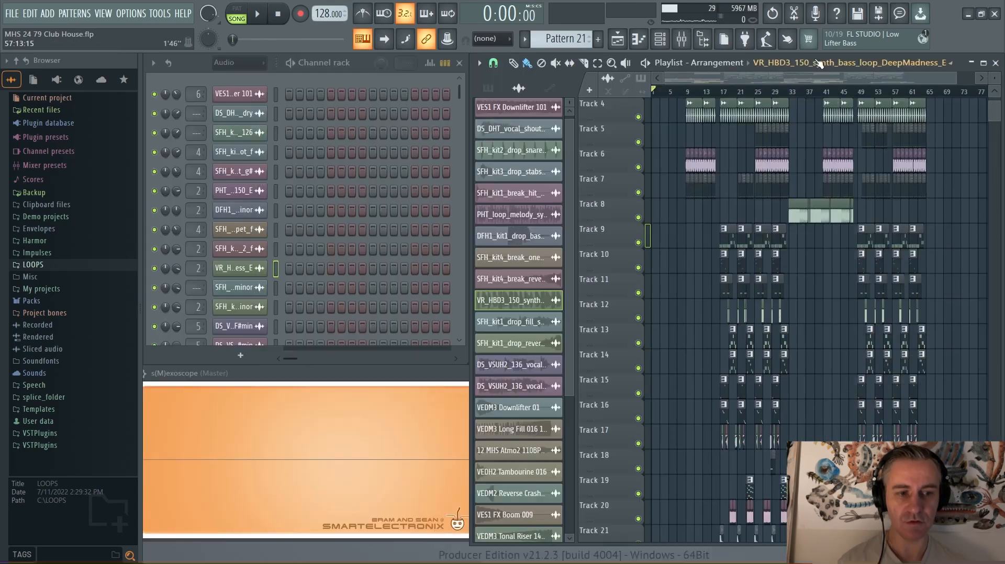